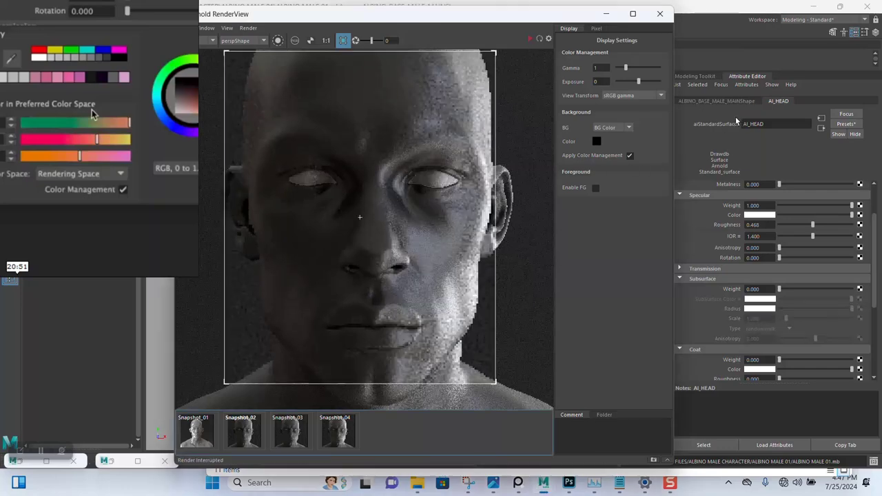
Check the head shape's 0.500 displacement height, then view the AI_HEAD network in Hypershade
{"action": "left_click", "coordinate": [715, 102]}
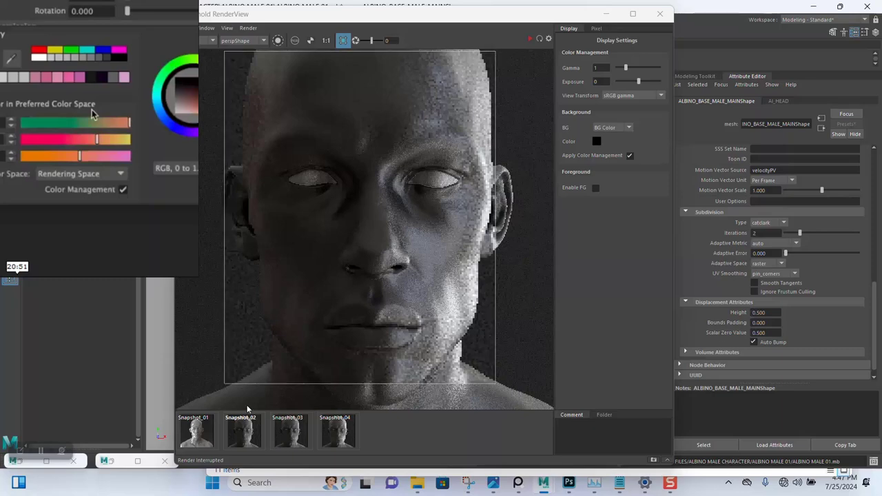
{"action": "left_click", "coordinate": [111, 464]}
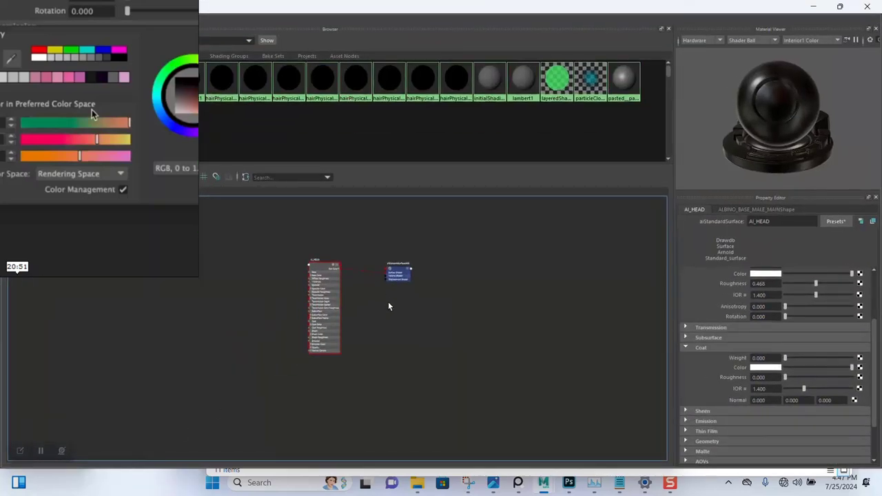
{"action": "scroll", "coordinate": [389, 307], "scroll_direction": "up", "scroll_amount": 4}
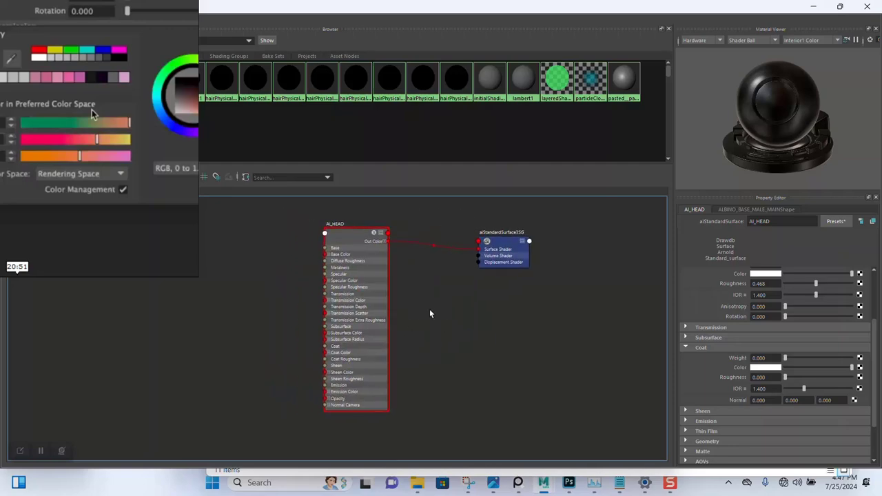
Navigate File Explorer to ALBINO MALE 01 > SP TEXTURES, select its path, and return to Maya
{"action": "left_click", "coordinate": [412, 485]}
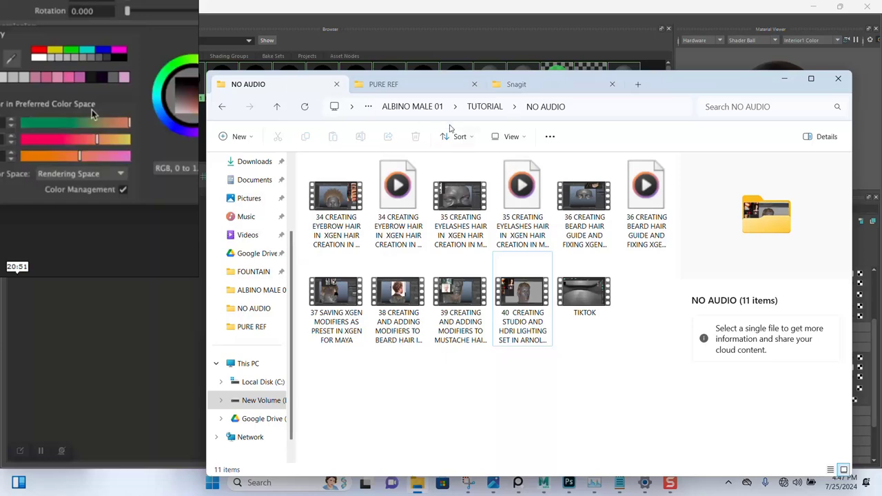
{"action": "left_click", "coordinate": [482, 109]}
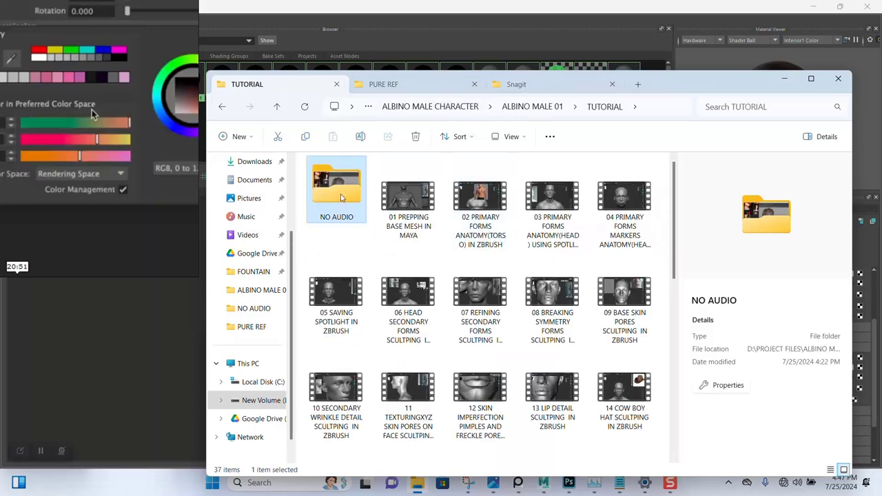
{"action": "left_click", "coordinate": [469, 108]}
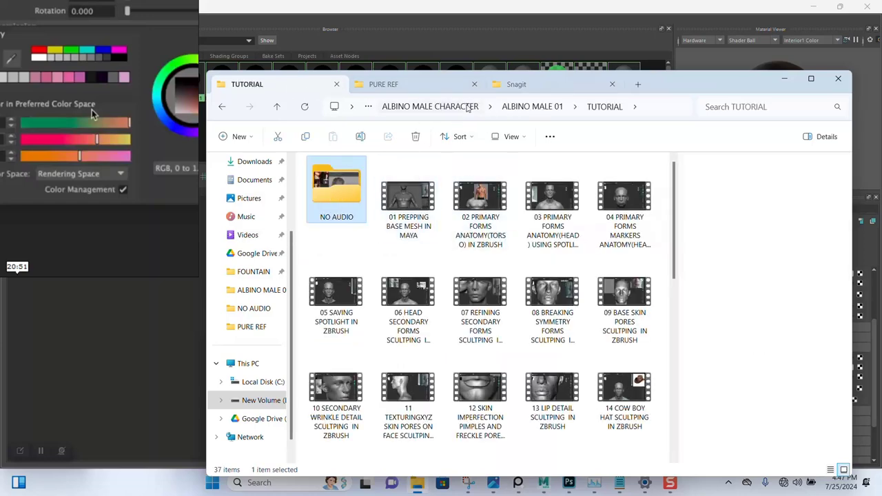
{"action": "double_click", "coordinate": [395, 180]}
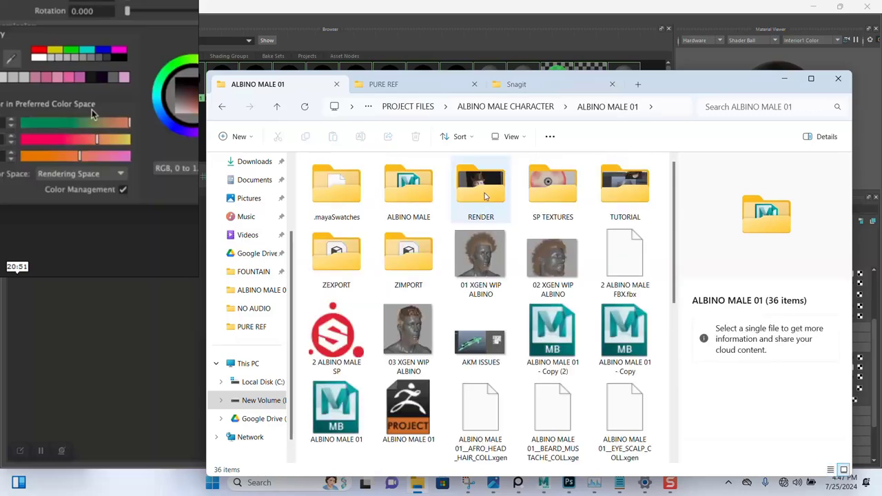
{"action": "double_click", "coordinate": [552, 188]}
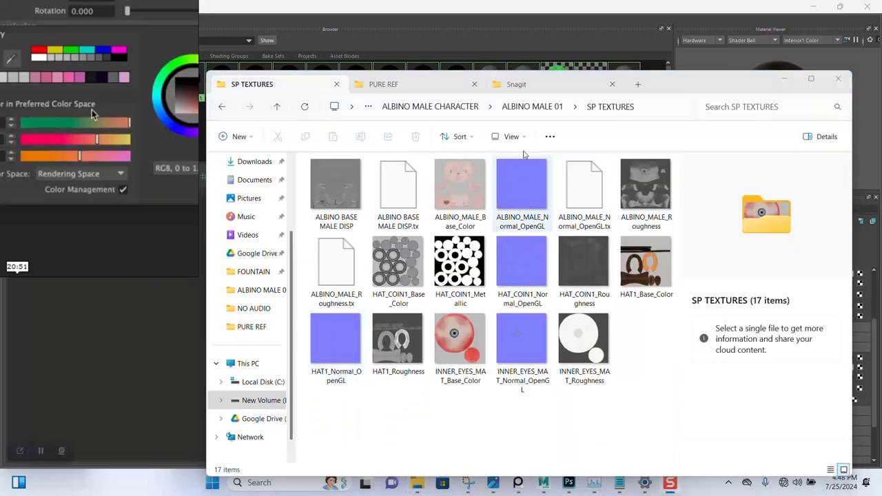
{"action": "left_click", "coordinate": [649, 109]}
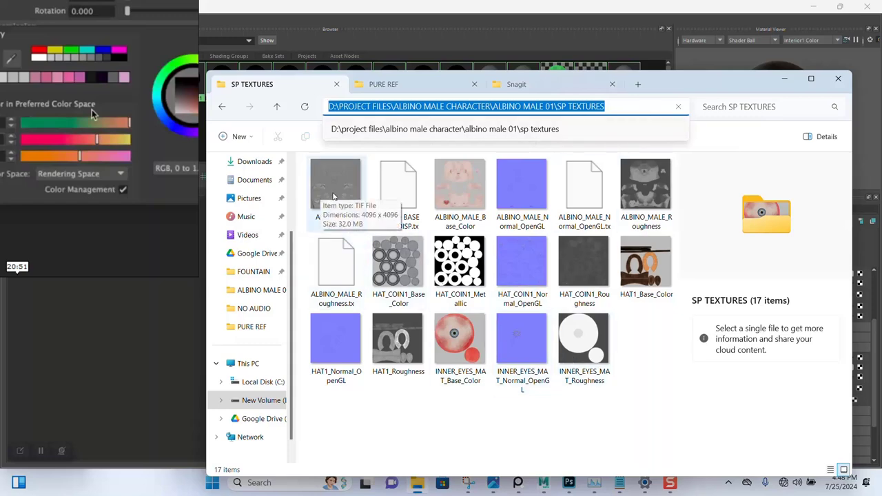
{"action": "key", "text": "alt+Tab"}
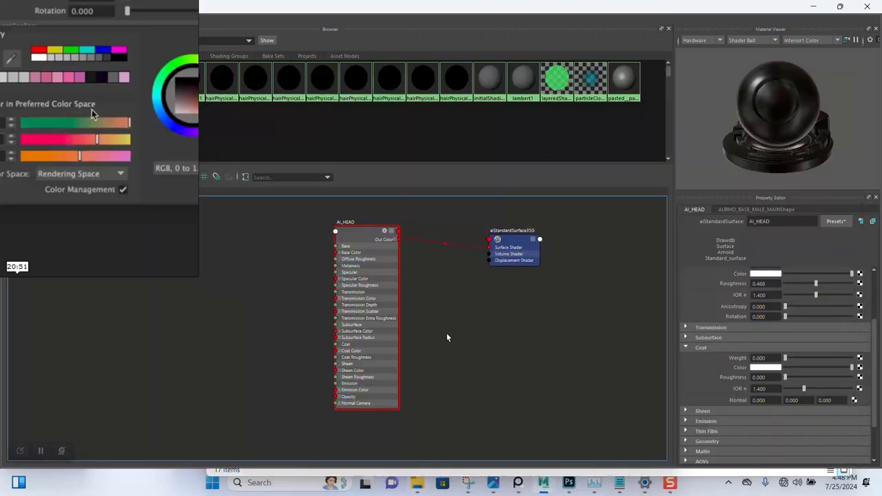
Create a displacementShader, delete its extra SG, and connect it to aiStandardSurface3SG's Displacement Shader
{"action": "key", "text": "Tab"}
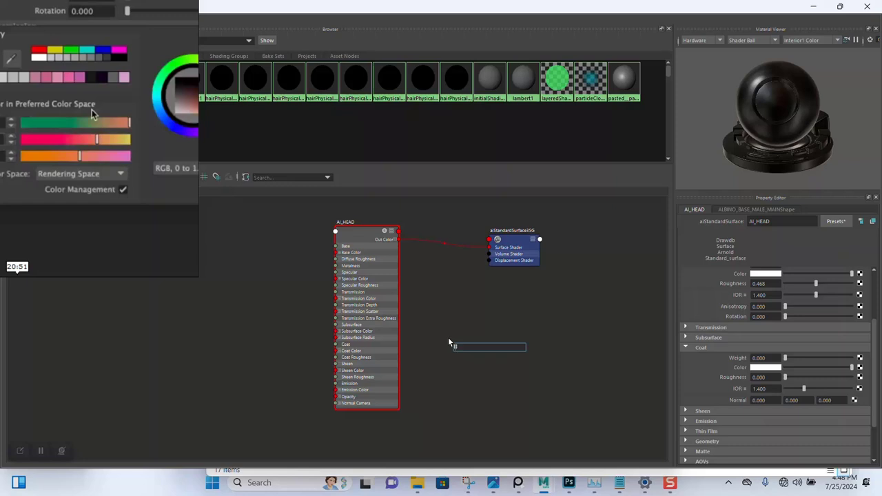
{"action": "type", "text": "dis"}
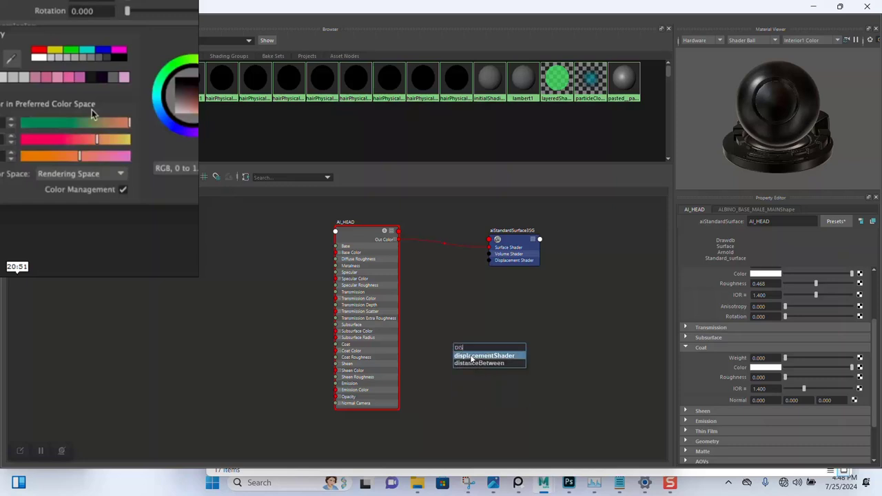
{"action": "left_click", "coordinate": [471, 356]}
{"action": "middle_click_drag", "start_coordinate": [540, 329], "coordinate": [455, 319], "text": "alt"}
{"action": "scroll", "coordinate": [450, 315], "scroll_direction": "up", "scroll_amount": 3}
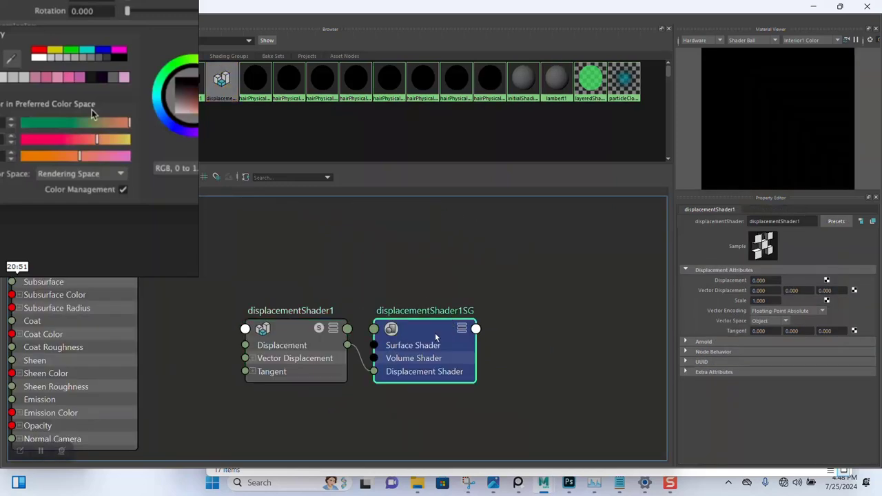
{"action": "left_click", "coordinate": [436, 336]}
{"action": "key", "text": "Delete"}
{"action": "scroll", "coordinate": [399, 324], "scroll_direction": "down", "scroll_amount": 3}
{"action": "middle_click_drag", "start_coordinate": [389, 345], "coordinate": [389, 362], "text": "alt"}
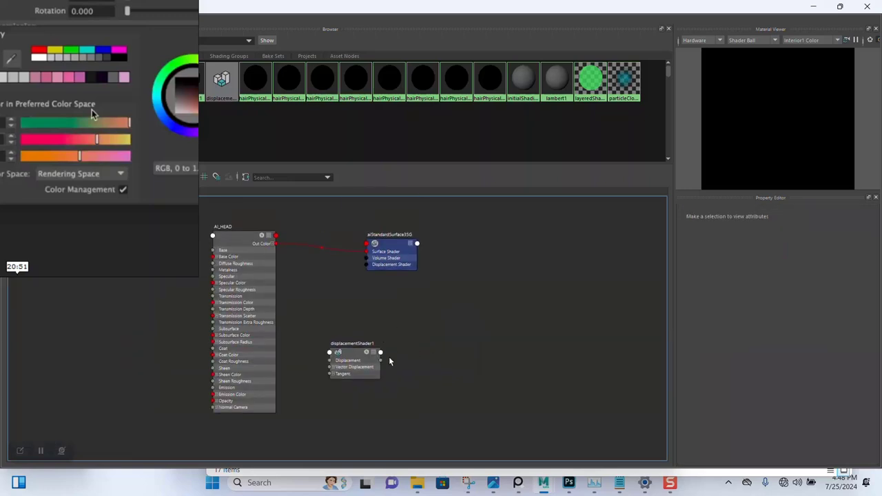
{"action": "left_click_drag", "start_coordinate": [380, 352], "coordinate": [366, 264]}
{"action": "middle_click_drag", "start_coordinate": [419, 331], "coordinate": [507, 292], "text": "alt"}
{"action": "left_click_drag", "start_coordinate": [348, 246], "coordinate": [194, 244]}
{"action": "middle_click_drag", "start_coordinate": [358, 298], "coordinate": [418, 300], "text": "alt"}
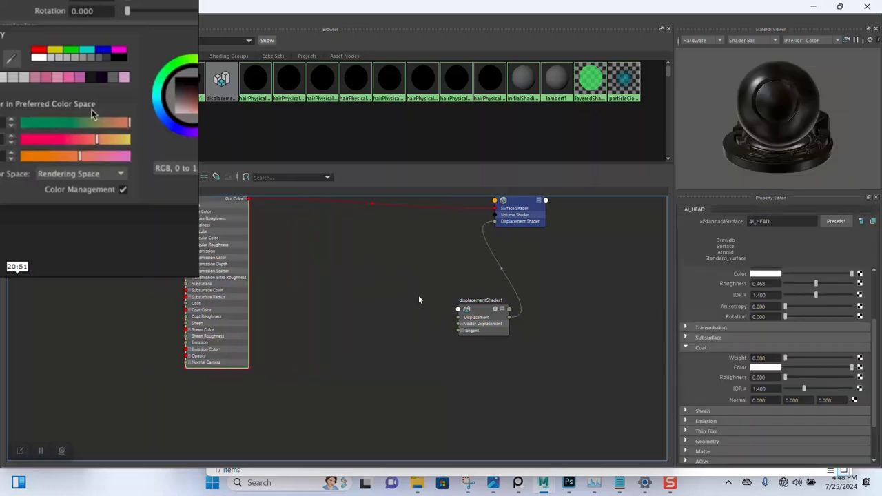
Feed a new file10 texture into displacementShader1's Displacement input and arrange the texture nodes
{"action": "left_click", "coordinate": [479, 311]}
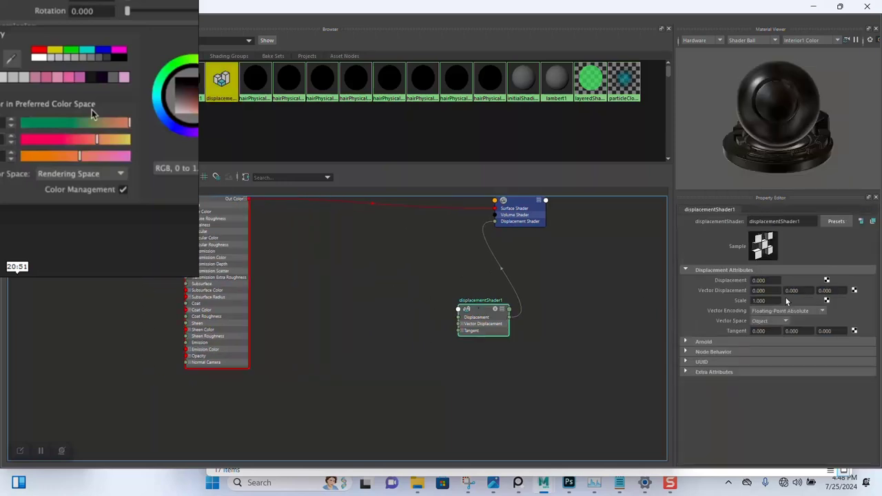
{"action": "left_click", "coordinate": [826, 281]}
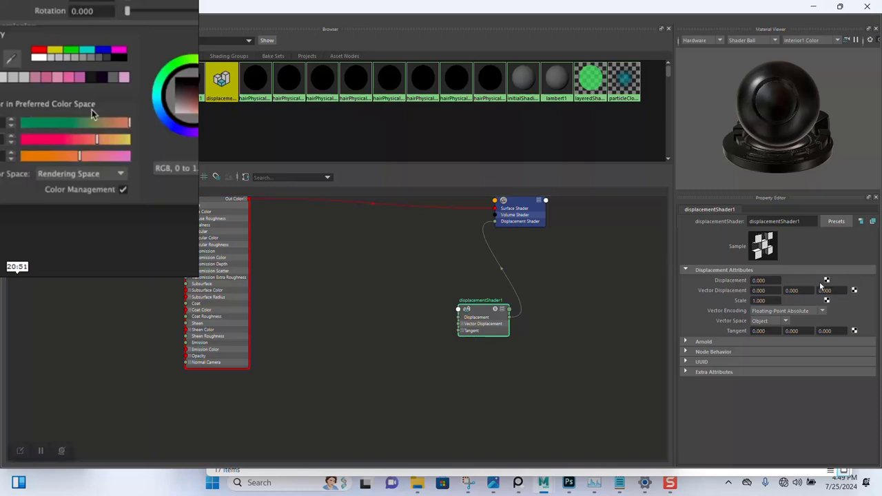
{"action": "left_click", "coordinate": [380, 249]}
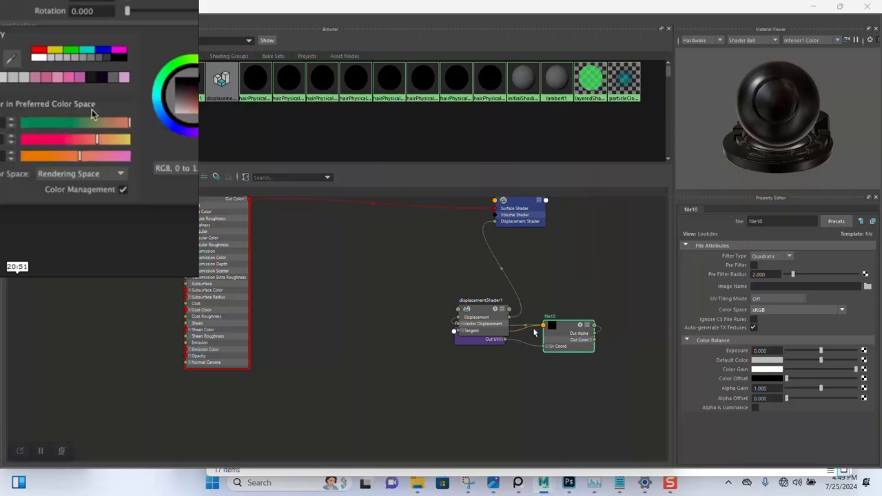
{"action": "left_click_drag", "start_coordinate": [479, 338], "coordinate": [454, 359]}
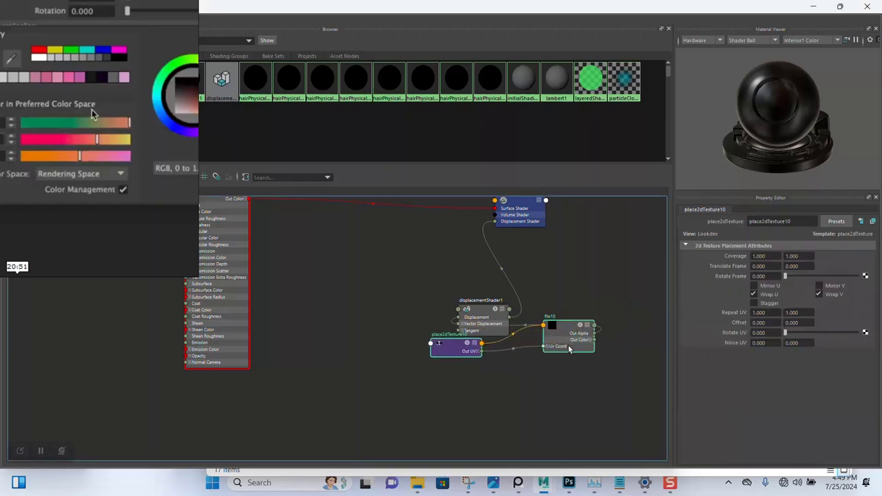
{"action": "left_click_drag", "start_coordinate": [568, 347], "coordinate": [401, 316], "text": "shift"}
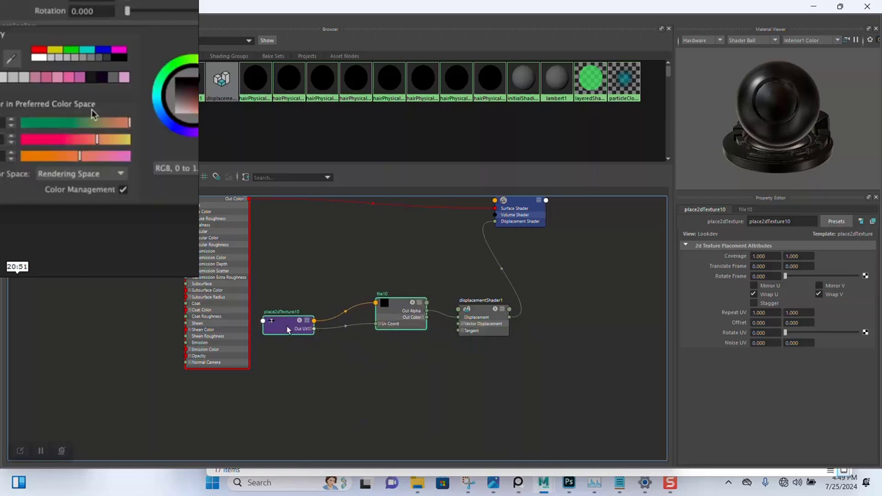
{"action": "left_click_drag", "start_coordinate": [288, 329], "coordinate": [308, 314], "text": "shift"}
{"action": "left_click", "coordinate": [300, 307]}
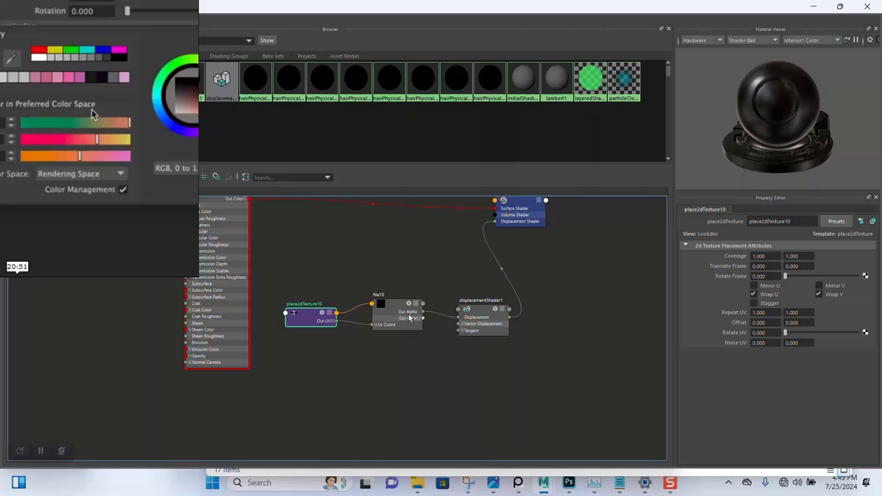
{"action": "left_click", "coordinate": [409, 317]}
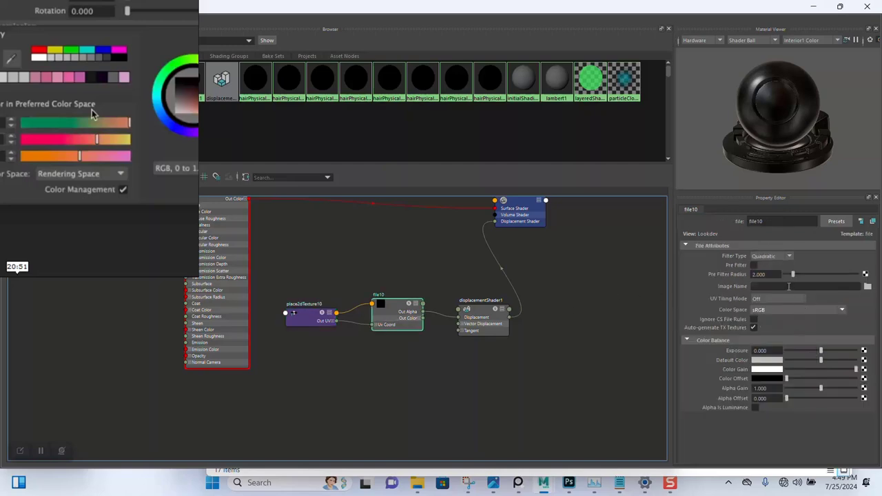
Load ALBINO BASE MALE DISP.tif into file10 with Raw colour space and Alpha Is Luminance enabled
{"action": "left_click", "coordinate": [866, 286]}
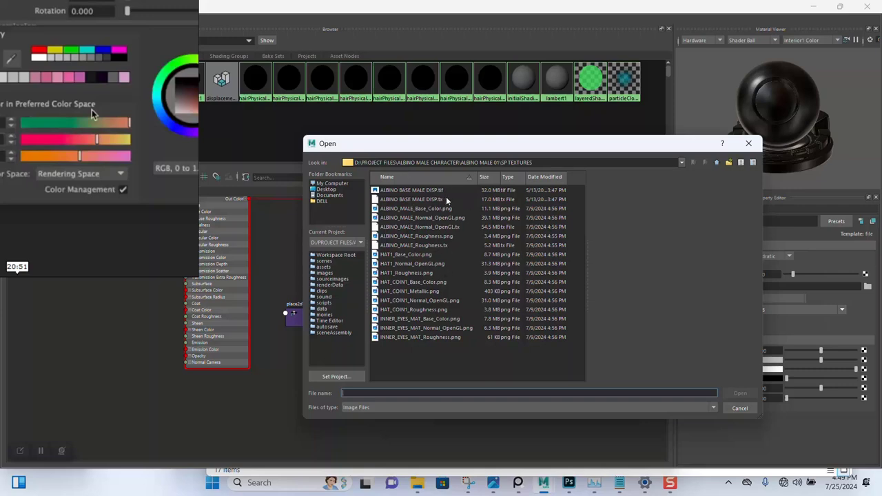
{"action": "left_click", "coordinate": [407, 189]}
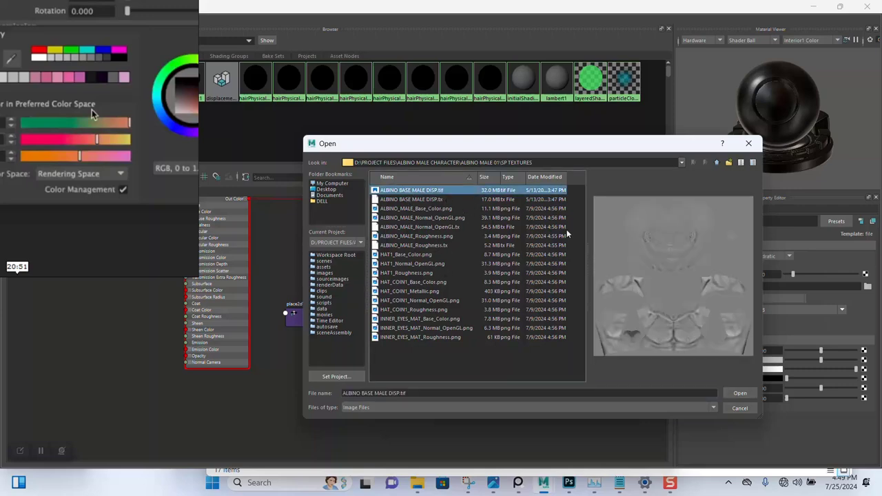
{"action": "left_click", "coordinate": [739, 393]}
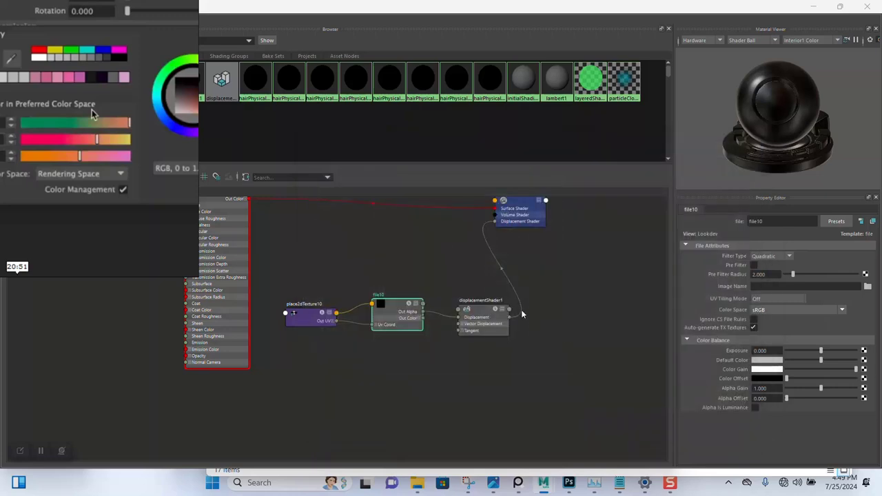
{"action": "left_click", "coordinate": [784, 312]}
{"action": "left_click", "coordinate": [749, 402]}
{"action": "left_click", "coordinate": [754, 407]}
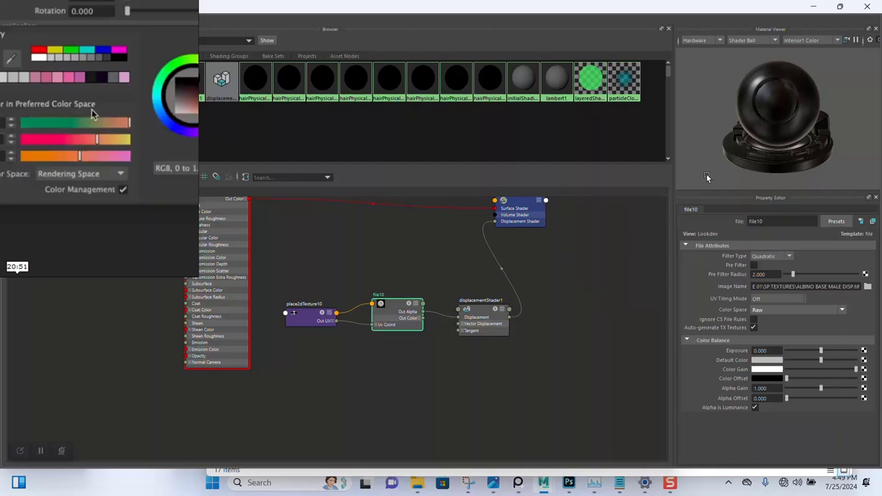
{"action": "left_click", "coordinate": [839, 7]}
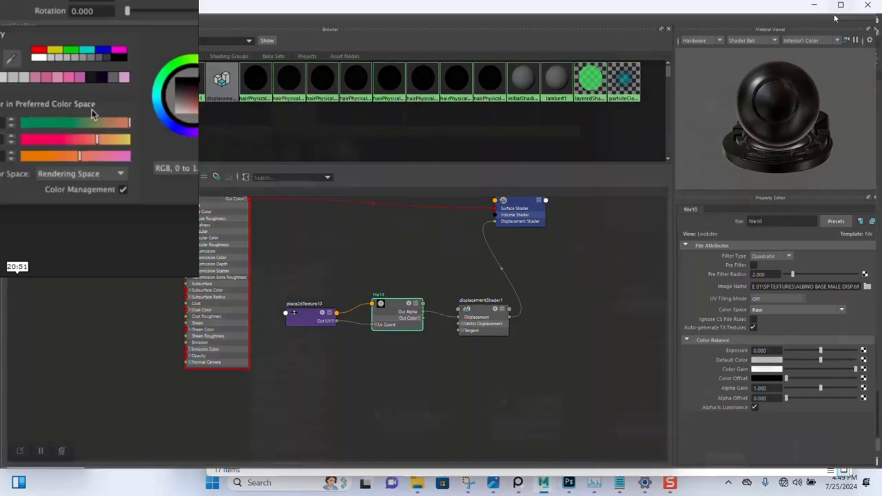
Re-render the displaced head in Arnold RenderView, stop it, compare against Snapshot_02, then minimize the window
{"action": "left_click", "coordinate": [629, 27]}
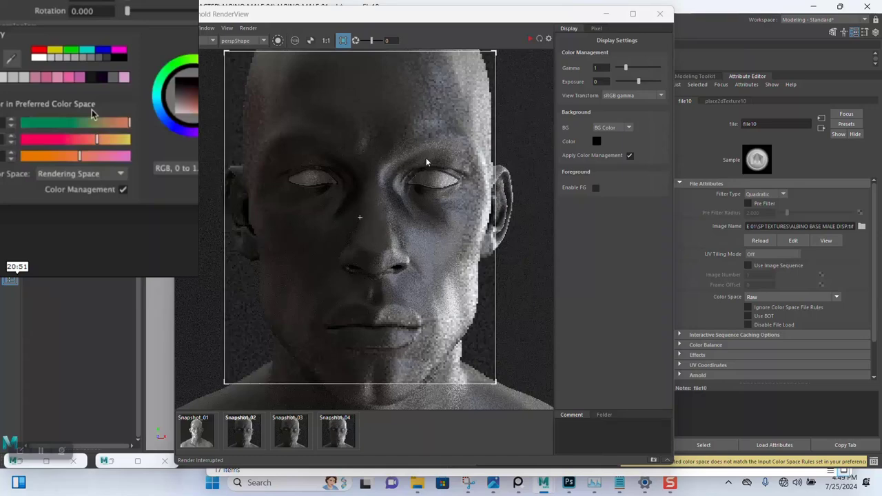
{"action": "left_click", "coordinate": [531, 39]}
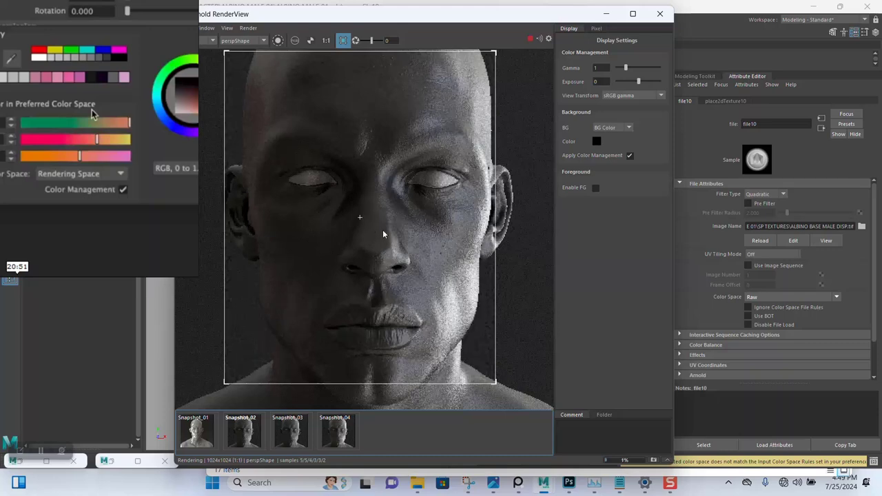
{"action": "left_click", "coordinate": [530, 39]}
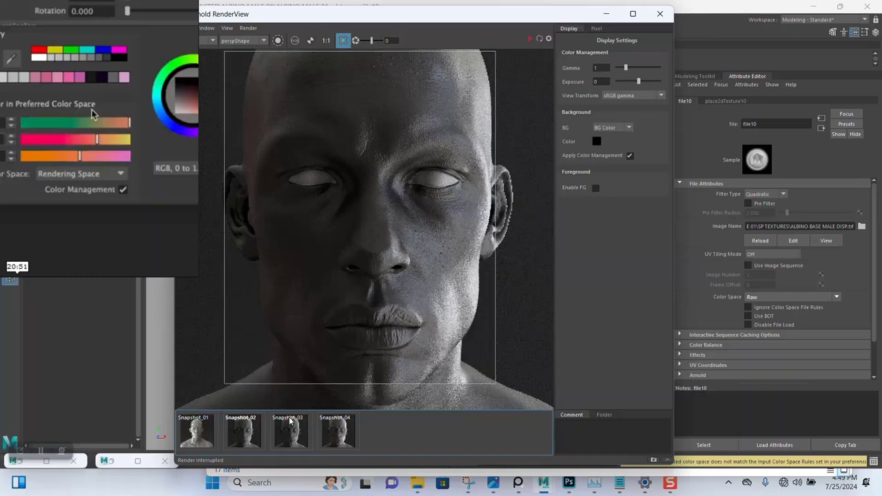
{"action": "left_click", "coordinate": [249, 437]}
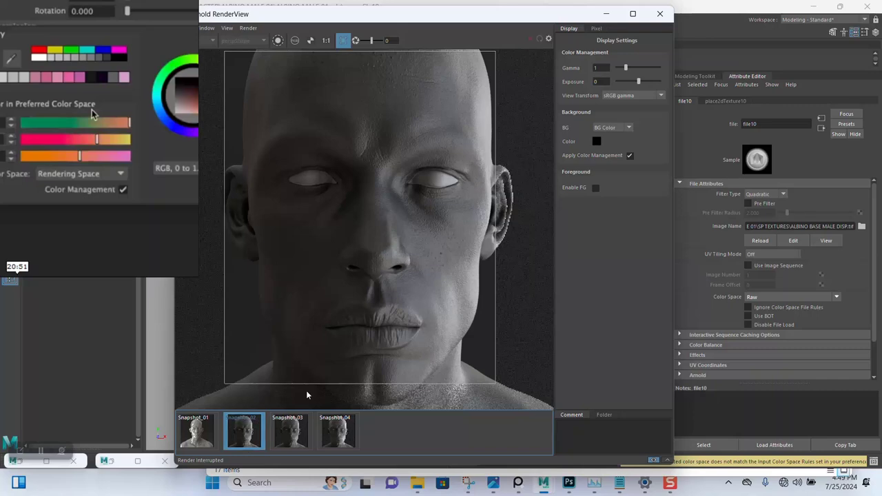
{"action": "left_click", "coordinate": [607, 16]}
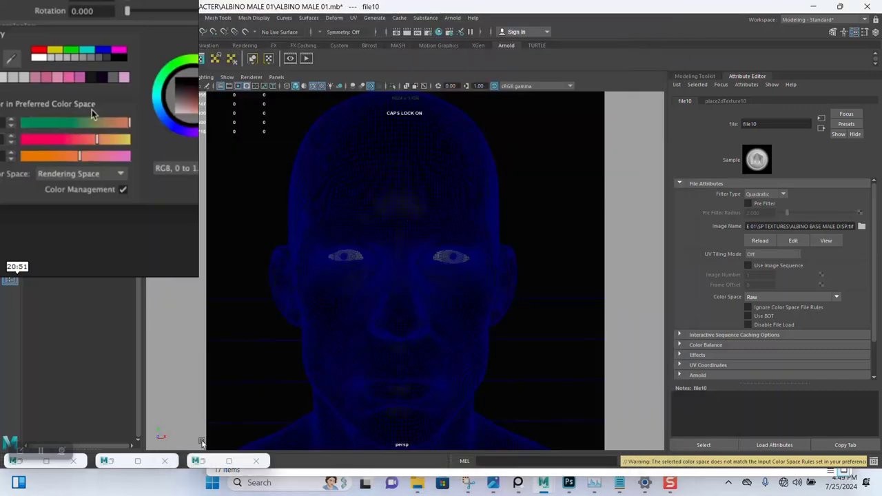
Drag ALBINO_MALE Base_Color, Normal_OpenGL and Roughness PNGs from SP TEXTURES into the Hypershade graph
{"action": "left_click", "coordinate": [136, 462]}
{"action": "middle_click_drag", "start_coordinate": [309, 336], "coordinate": [420, 385], "text": "alt"}
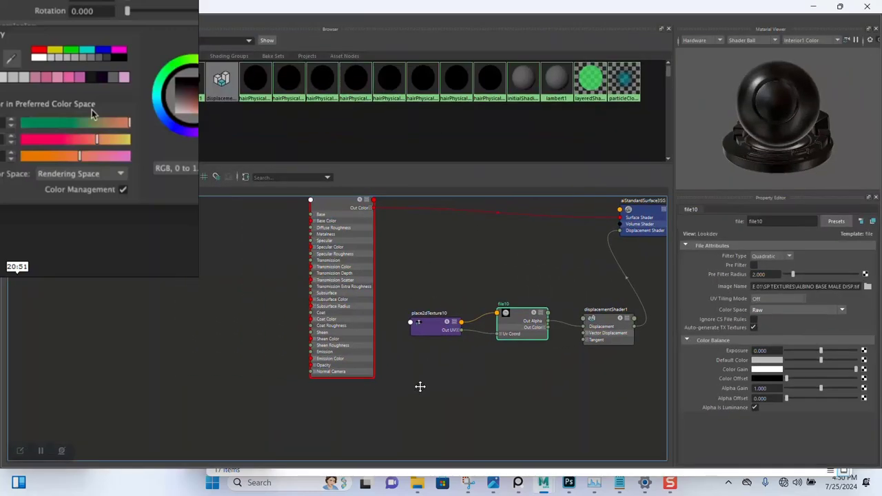
{"action": "scroll", "coordinate": [243, 312], "scroll_direction": "down", "scroll_amount": 3}
{"action": "middle_click_drag", "start_coordinate": [240, 321], "coordinate": [319, 309], "text": "alt"}
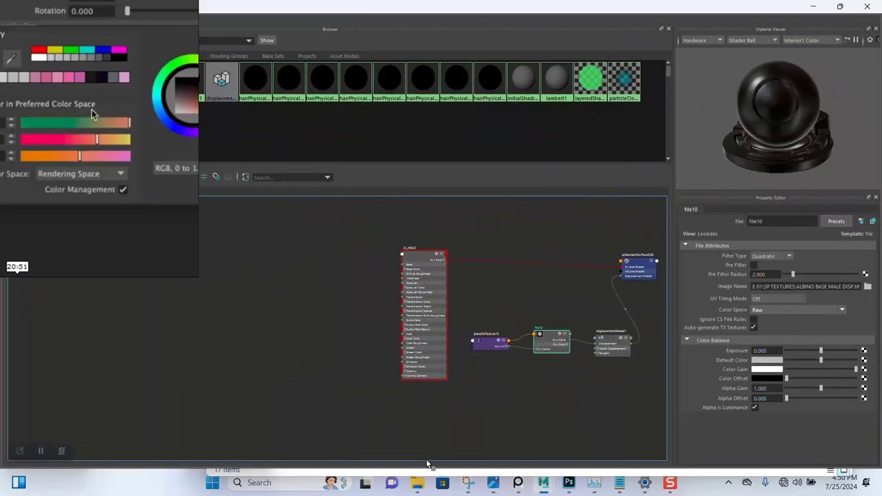
{"action": "left_click", "coordinate": [417, 482]}
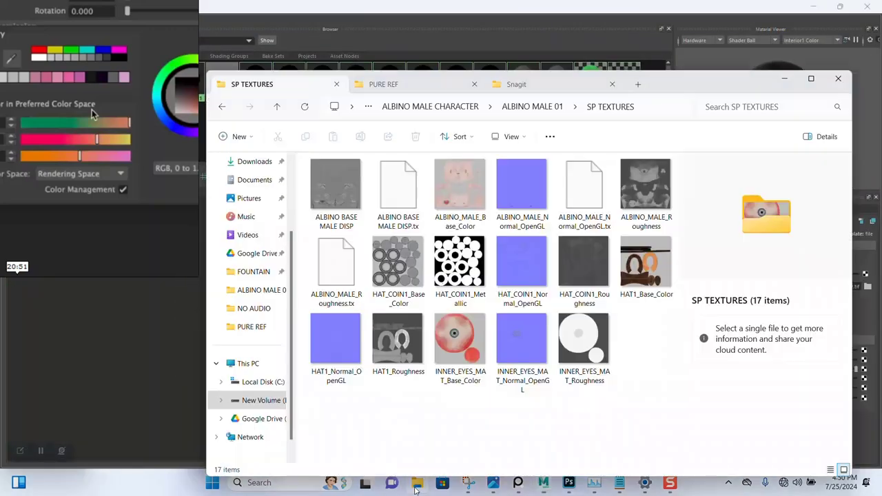
{"action": "left_click", "coordinate": [460, 202]}
{"action": "left_click", "coordinate": [528, 203], "text": "ctrl"}
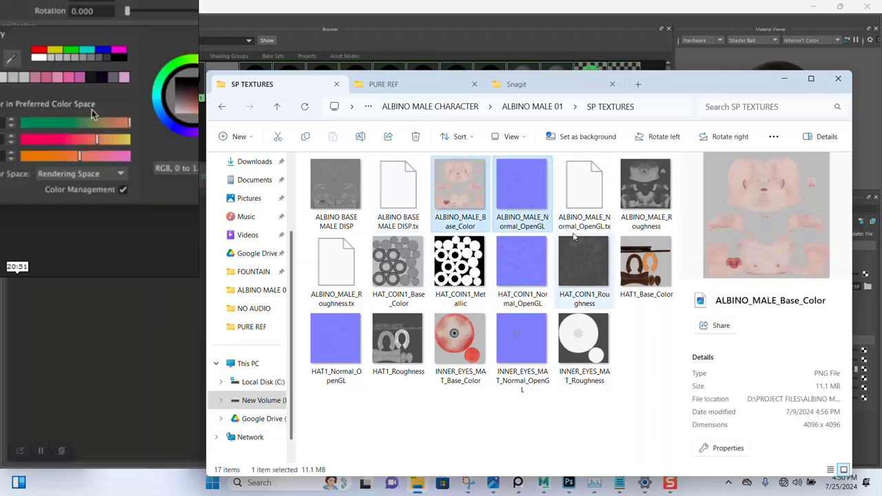
{"action": "left_click", "coordinate": [631, 189], "text": "ctrl"}
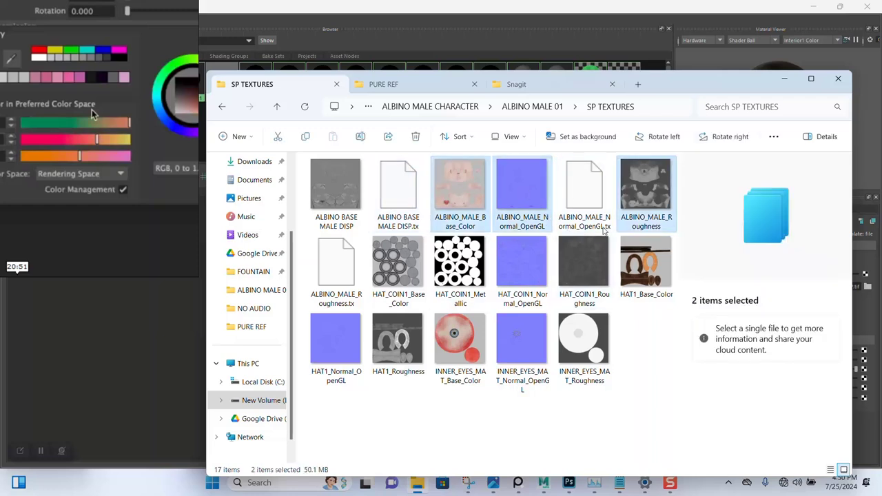
{"action": "left_click_drag", "start_coordinate": [470, 199], "coordinate": [81, 300]}
{"action": "left_click", "coordinate": [171, 384]}
Arrange the new texture nodes, placing the normal map pair lower and Base_Color higher
{"action": "middle_click_drag", "start_coordinate": [171, 384], "coordinate": [285, 356]}
{"action": "scroll", "coordinate": [318, 346], "scroll_direction": "up", "scroll_amount": 3}
{"action": "scroll", "coordinate": [326, 338], "scroll_direction": "down", "scroll_amount": 3}
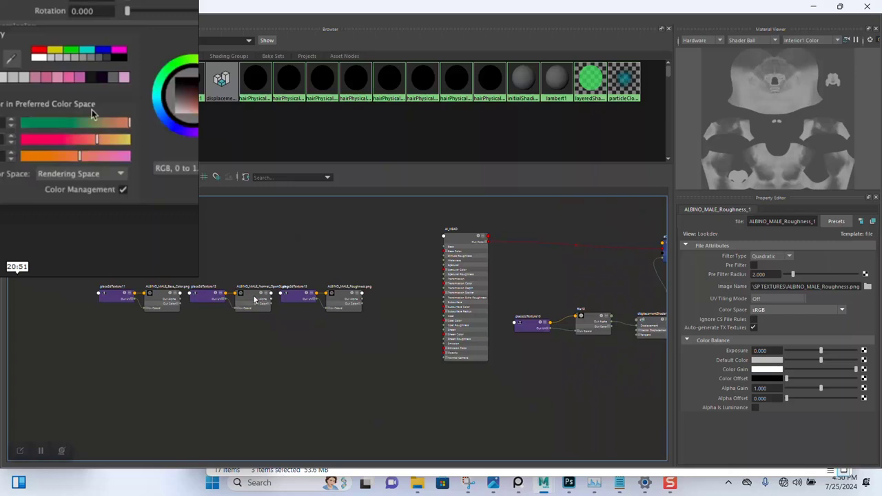
{"action": "left_click_drag", "start_coordinate": [221, 281], "coordinate": [306, 364]}
{"action": "left_click_drag", "start_coordinate": [110, 301], "coordinate": [357, 257]}
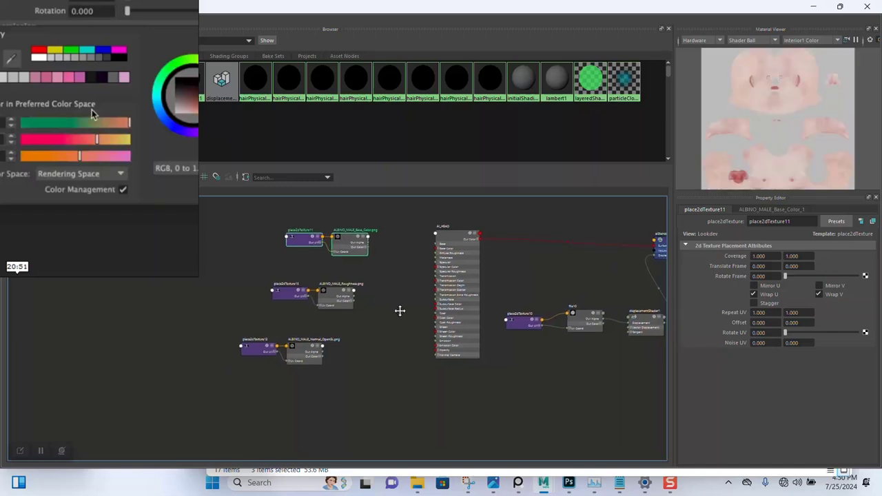
{"action": "scroll", "coordinate": [348, 305], "scroll_direction": "up", "scroll_amount": 4}
{"action": "scroll", "coordinate": [355, 330], "scroll_direction": "up", "scroll_amount": 4}
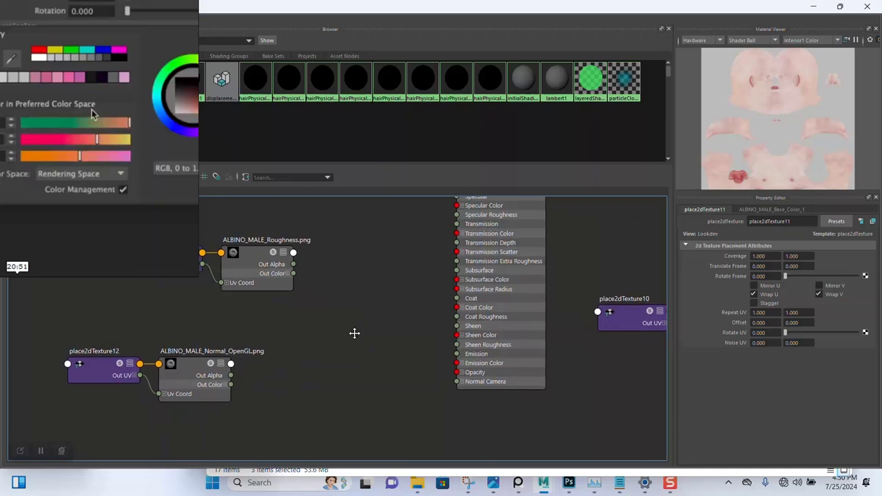
Set Color Space to Raw on the Normal_OpenGL and Roughness file nodes
{"action": "left_click", "coordinate": [175, 366]}
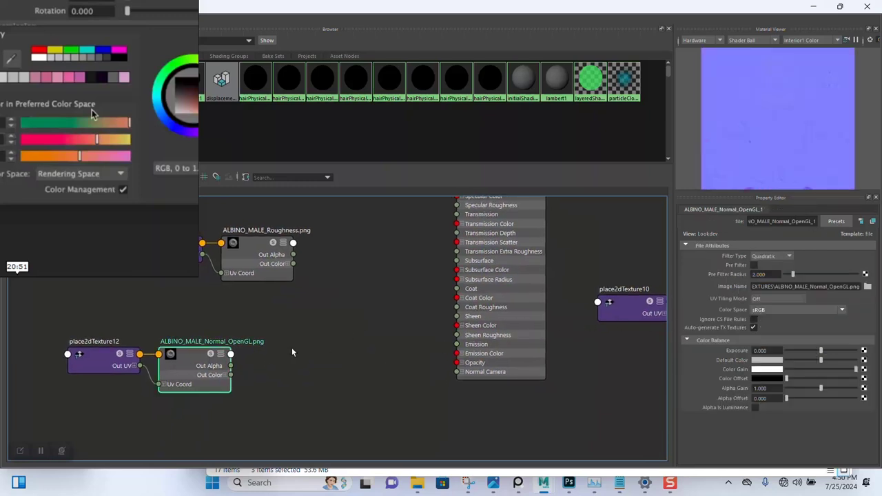
{"action": "left_click", "coordinate": [761, 311]}
{"action": "left_click", "coordinate": [759, 320]}
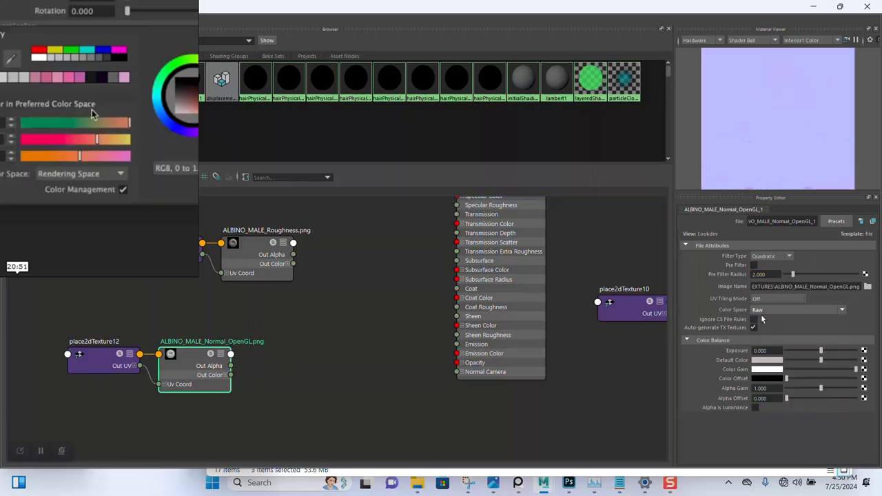
{"action": "left_click", "coordinate": [272, 261]}
{"action": "left_click", "coordinate": [802, 310]}
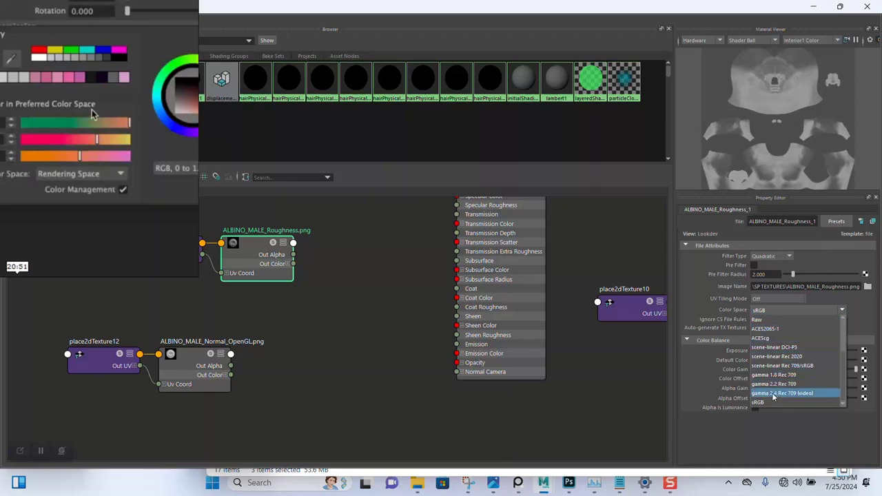
{"action": "left_click", "coordinate": [770, 321]}
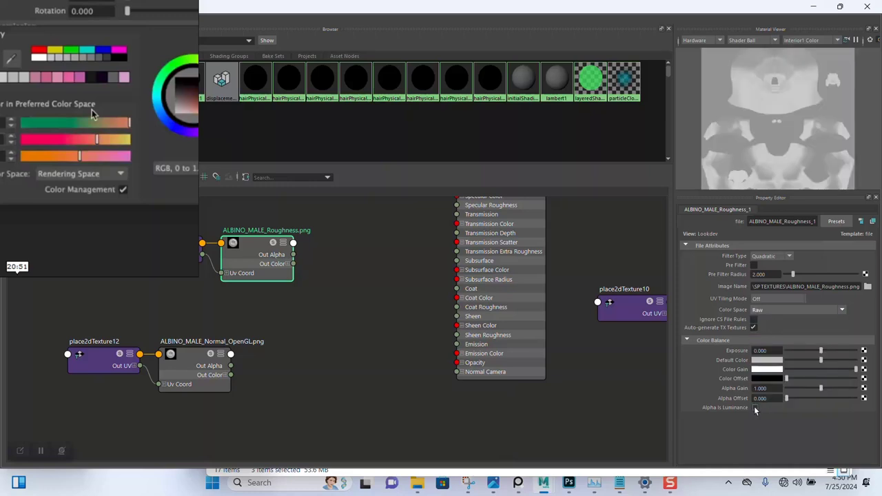
{"action": "left_click", "coordinate": [327, 331]}
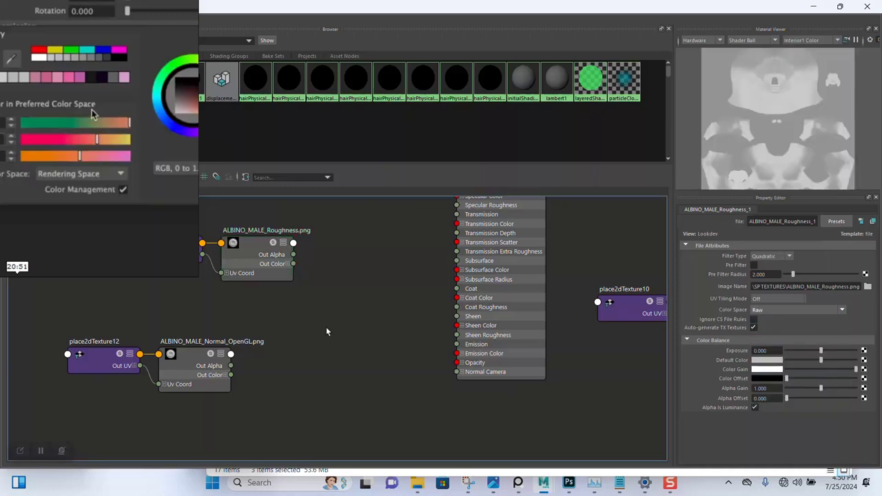
{"action": "left_click", "coordinate": [186, 363]}
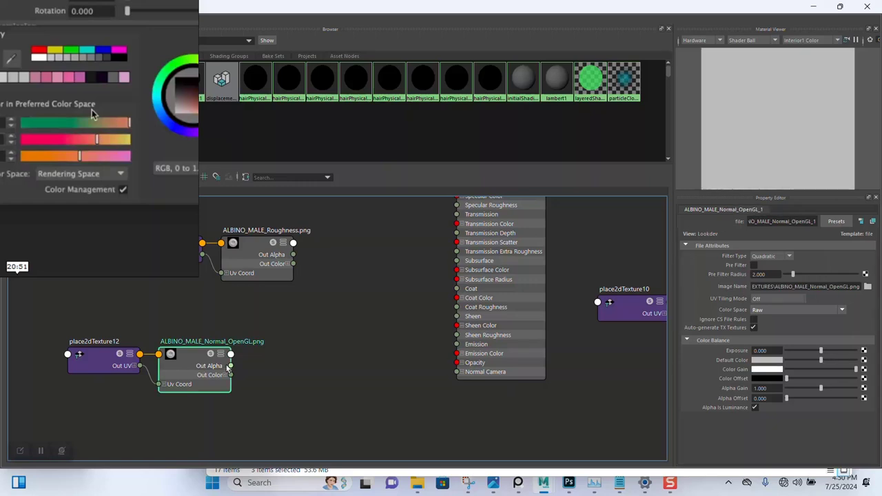
{"action": "left_click", "coordinate": [300, 368]}
{"action": "key", "text": "Tab"}
Create aiNormalMap1, feeding it Normal_OpenGL's Out Color and sending its Out Value to Normal Camera
{"action": "type", "text": "aiN"}
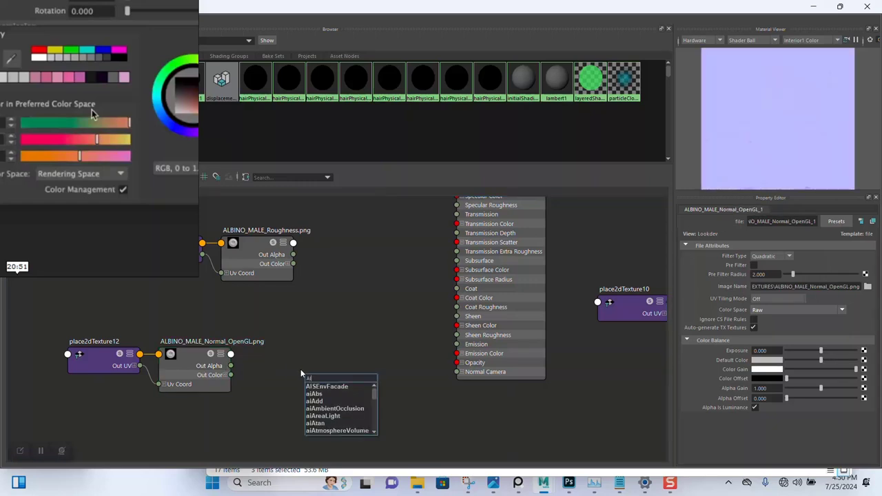
{"action": "type", "text": "P"}
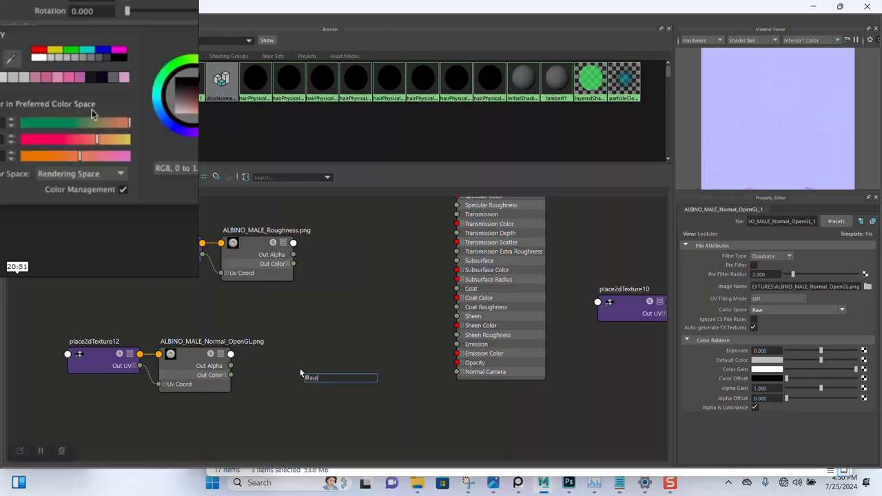
{"action": "key", "text": "BackSpace"}
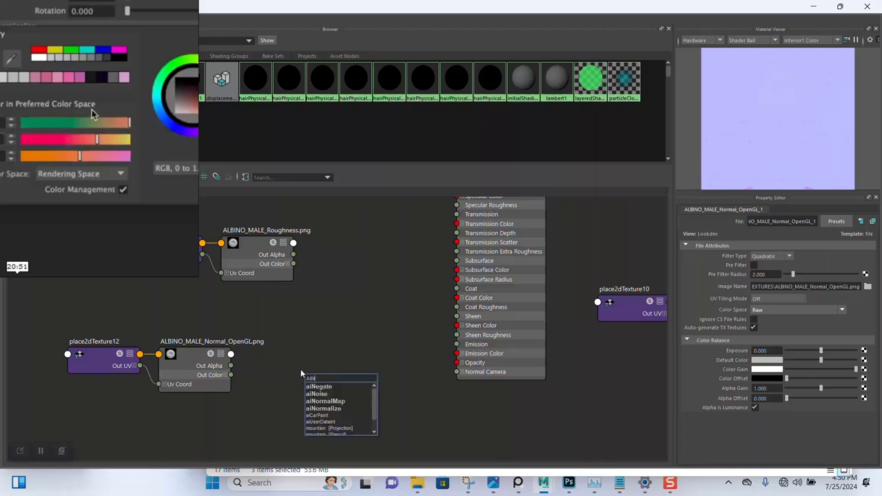
{"action": "type", "text": "OR"}
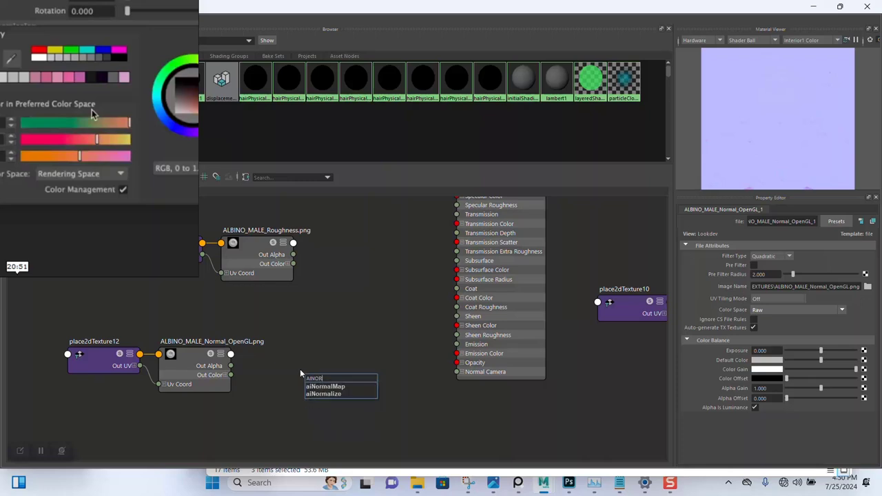
{"action": "left_click", "coordinate": [331, 387]}
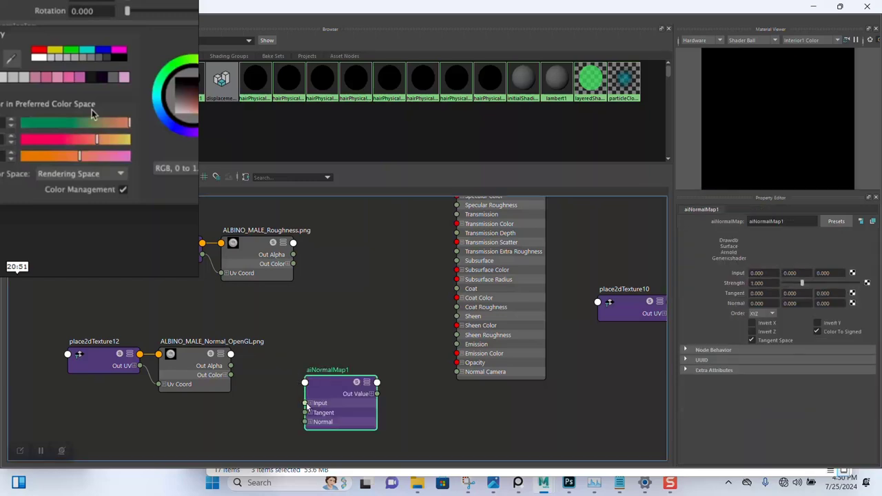
{"action": "left_click_drag", "start_coordinate": [305, 403], "coordinate": [231, 374]}
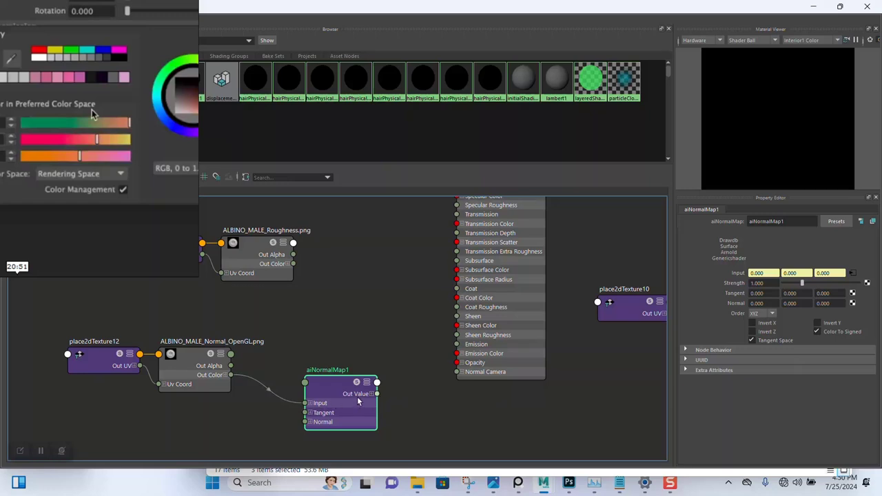
{"action": "left_click_drag", "start_coordinate": [377, 393], "coordinate": [456, 372]}
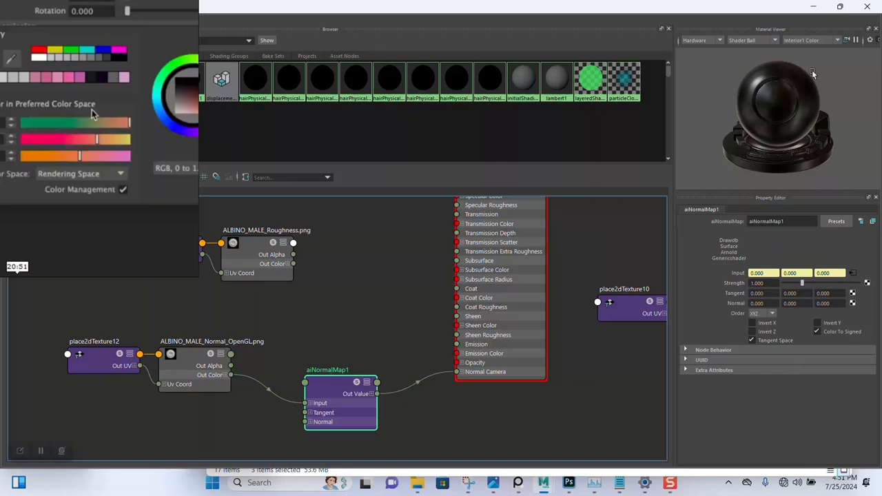
Re-render the normal-mapped head in Arnold RenderView, stop it, and compare with saved snapshots
{"action": "left_click", "coordinate": [813, 6]}
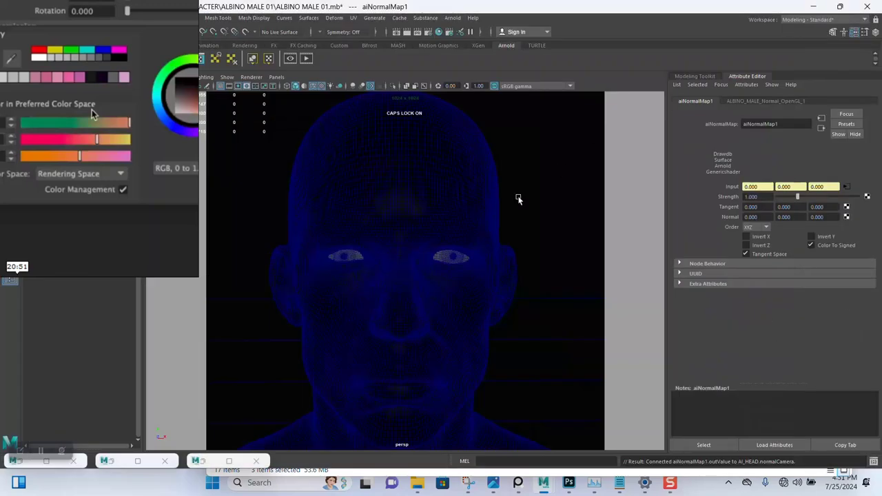
{"action": "left_click", "coordinate": [207, 460]}
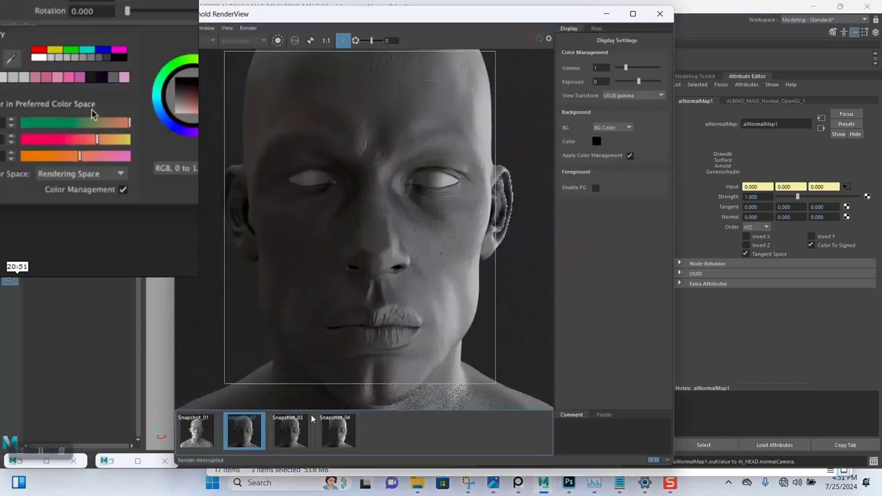
{"action": "left_click", "coordinate": [245, 432]}
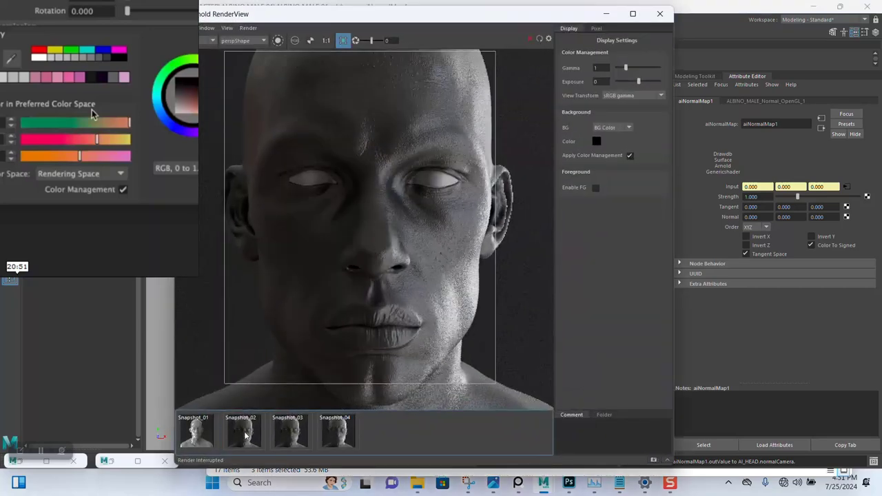
{"action": "left_click", "coordinate": [531, 39]}
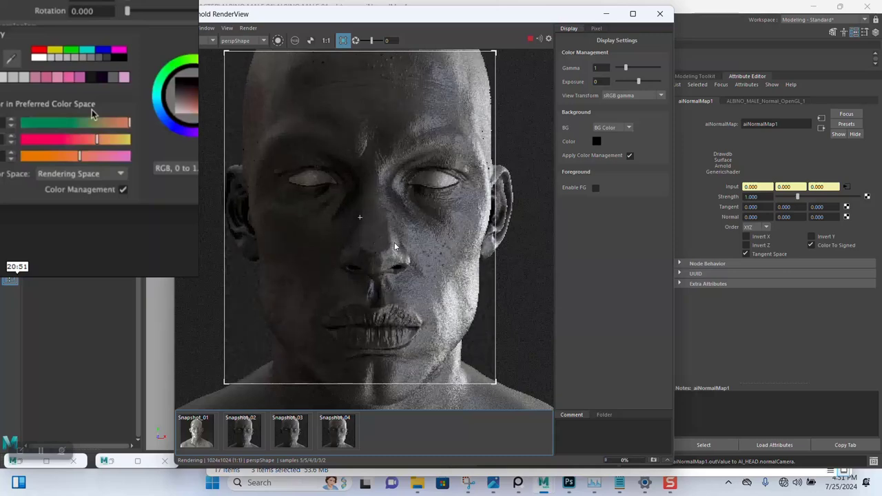
{"action": "left_click", "coordinate": [531, 39]}
{"action": "left_click", "coordinate": [298, 439]}
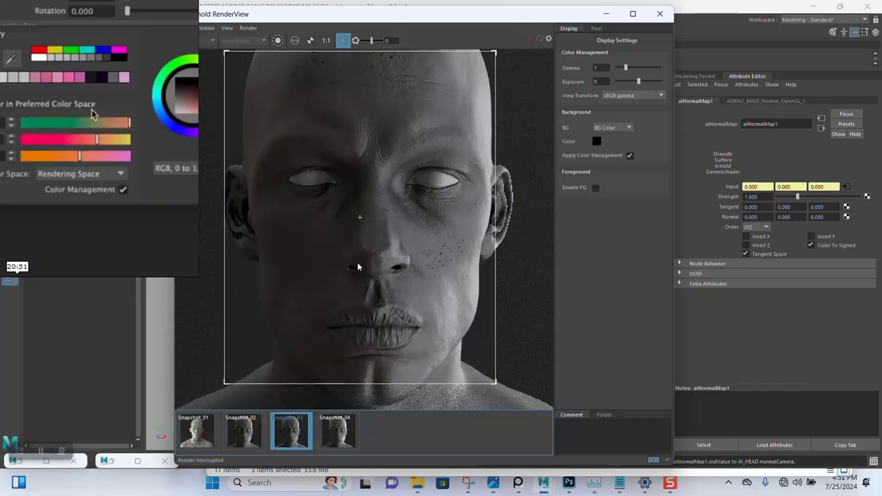
{"action": "left_click", "coordinate": [291, 431]}
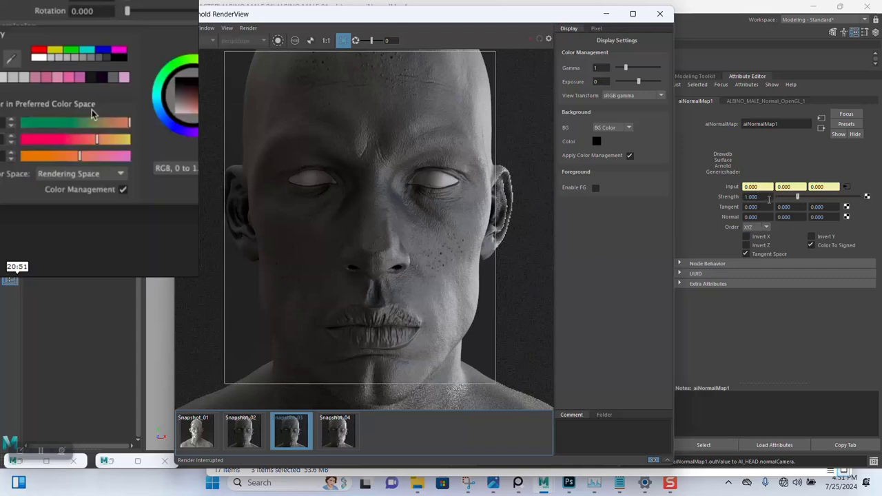
Set aiNormalMap1 Strength to 0.5 and re-render the head
{"action": "left_click_drag", "start_coordinate": [765, 196], "coordinate": [724, 201]}
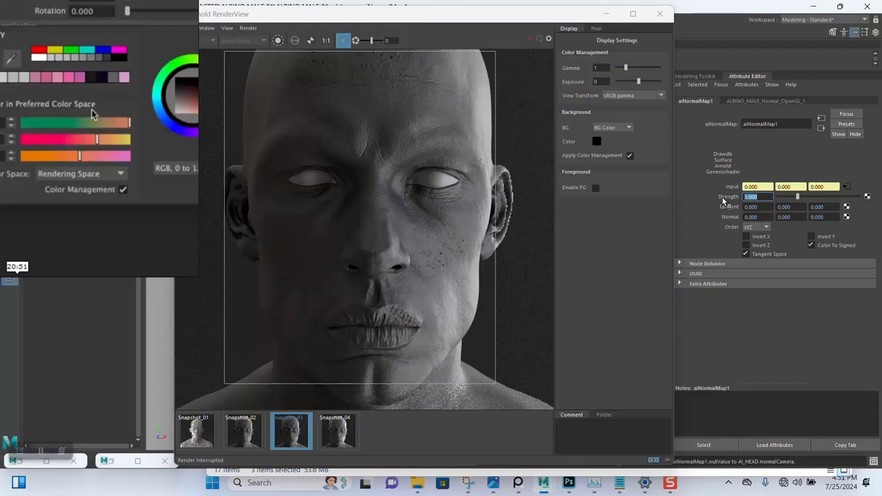
{"action": "type", "text": "0.5"}
{"action": "key", "text": "Return"}
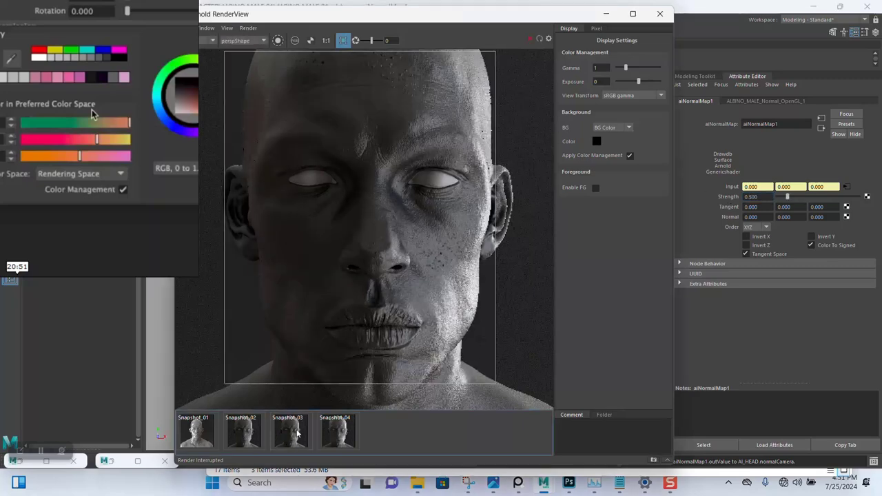
{"action": "left_click", "coordinate": [539, 39]}
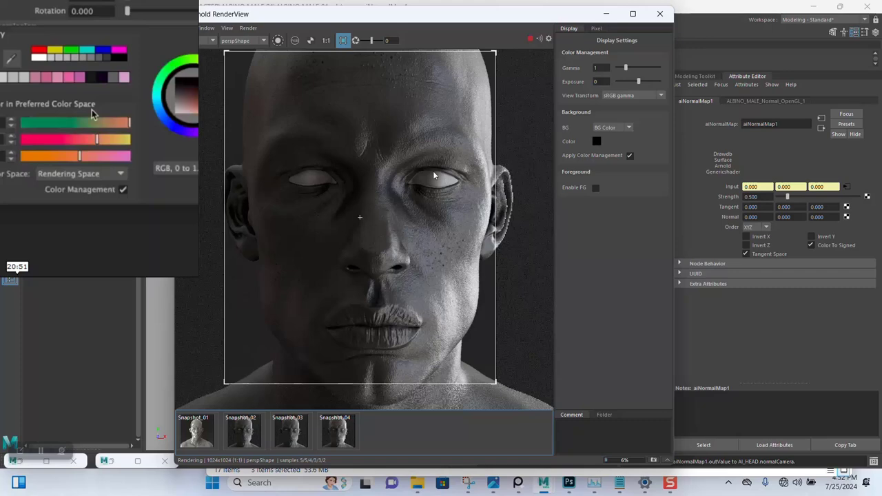
Stop the render, select the head, and apply the Skin IOR preset to AI_HEAD
{"action": "left_click", "coordinate": [530, 39]}
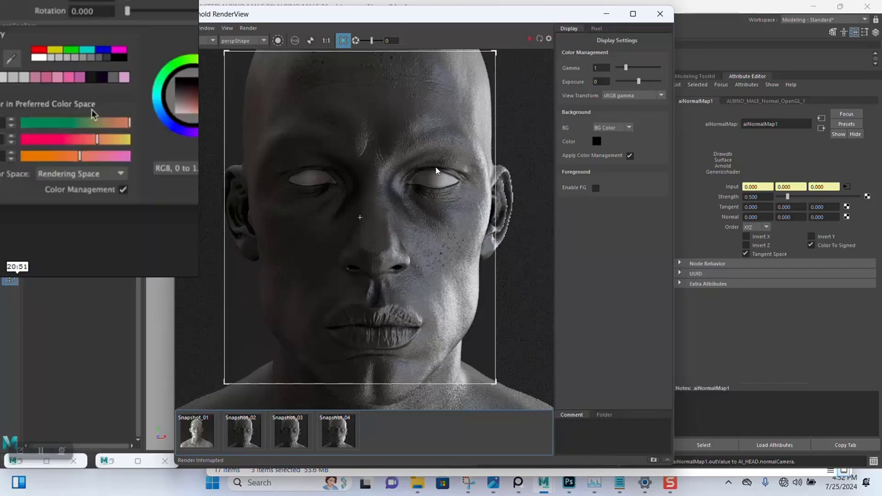
{"action": "left_click", "coordinate": [386, 109]}
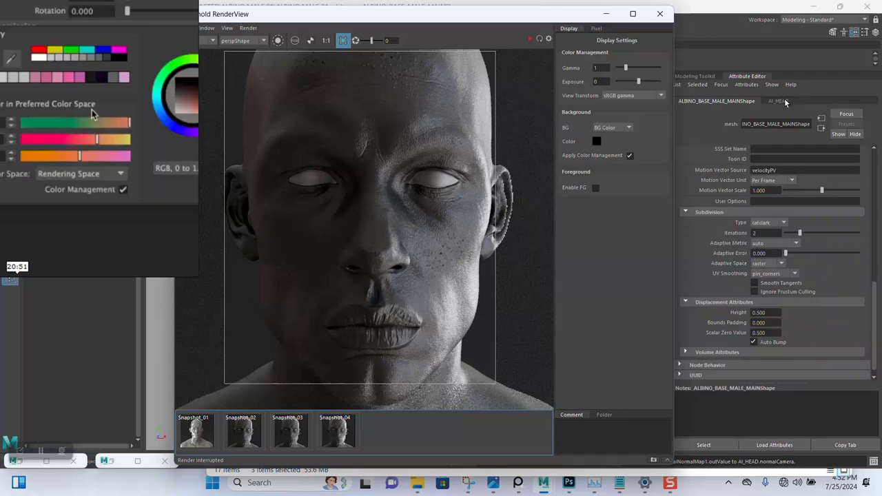
{"action": "left_click", "coordinate": [779, 102]}
{"action": "scroll", "coordinate": [737, 275], "scroll_direction": "up", "scroll_amount": 2}
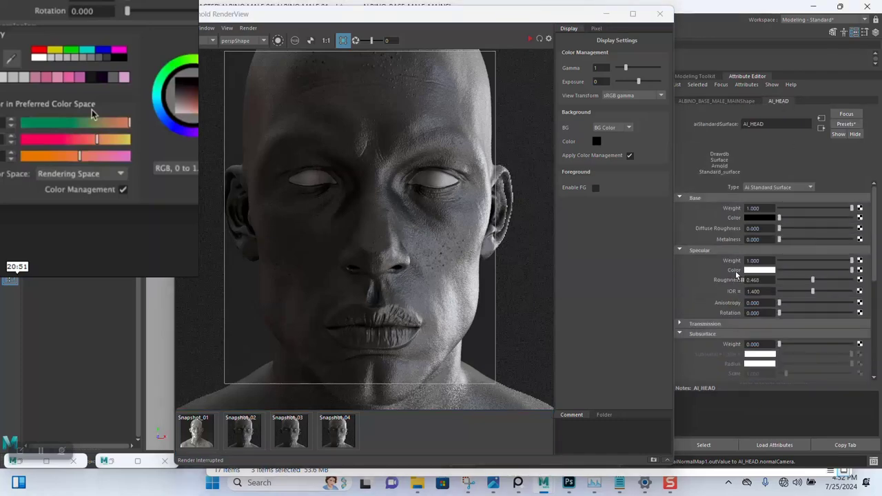
{"action": "left_click", "coordinate": [737, 292]}
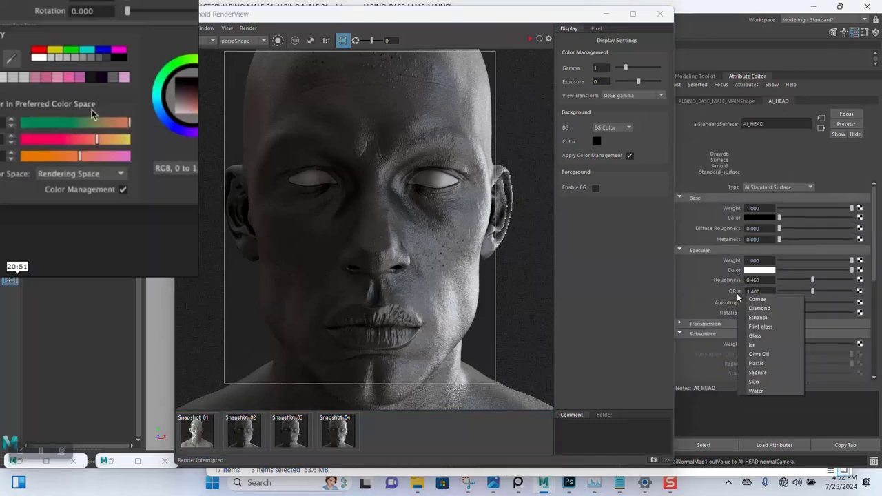
{"action": "left_click", "coordinate": [755, 383]}
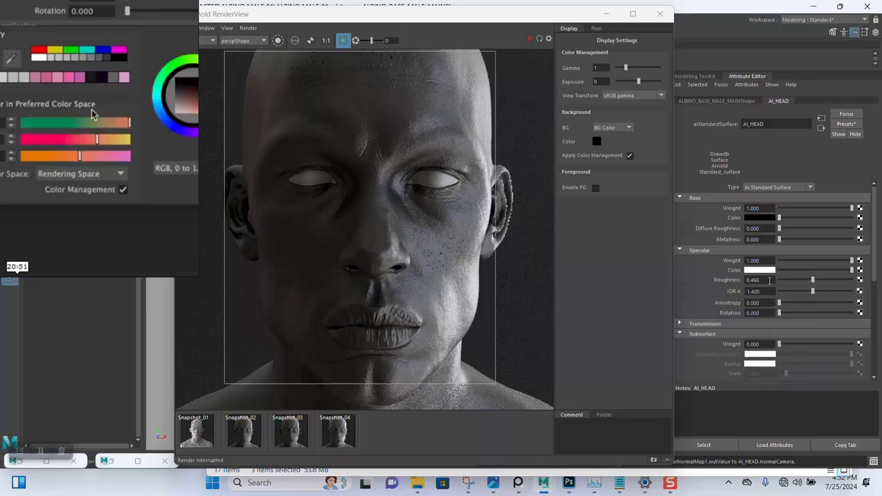
Set AI_HEAD's Specular Roughness to 0.75, re-render the head, stop it, and save
{"action": "double_click", "coordinate": [765, 280]}
{"action": "type", "text": "0.75"}
{"action": "key", "text": "Return"}
{"action": "left_click", "coordinate": [528, 39]}
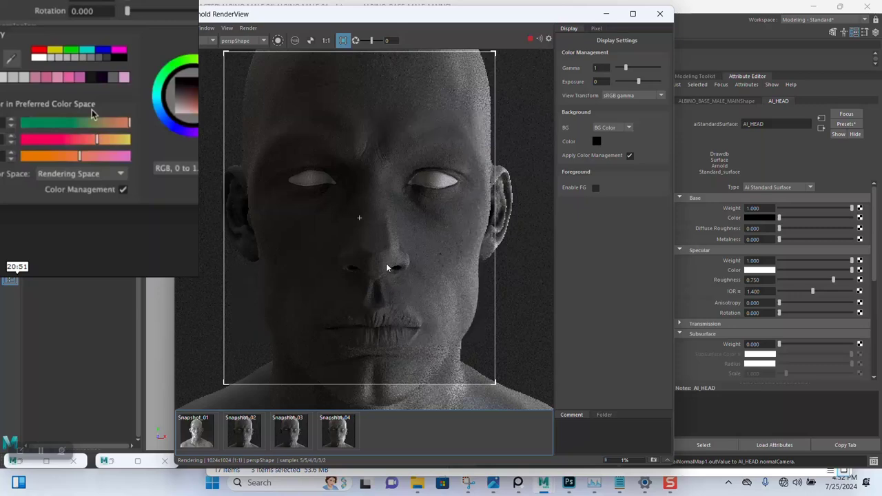
{"action": "scroll", "coordinate": [437, 219], "scroll_direction": "down", "scroll_amount": 2}
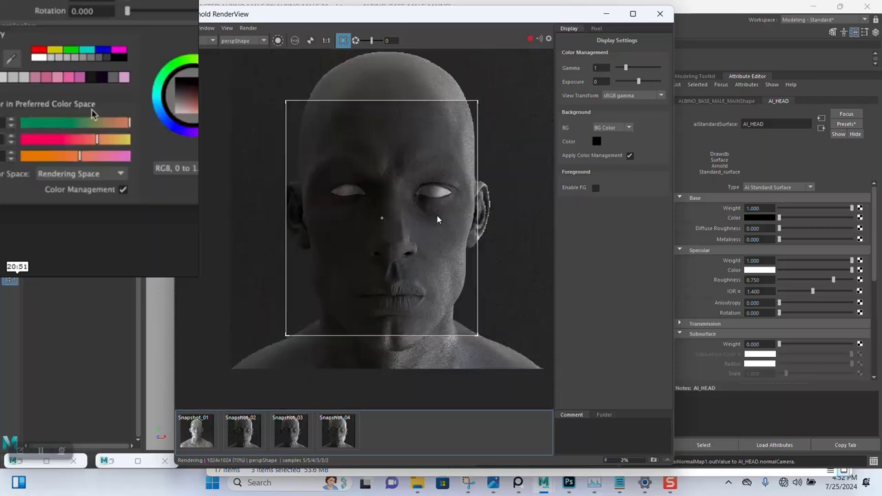
{"action": "scroll", "coordinate": [437, 219], "scroll_direction": "up", "scroll_amount": 2}
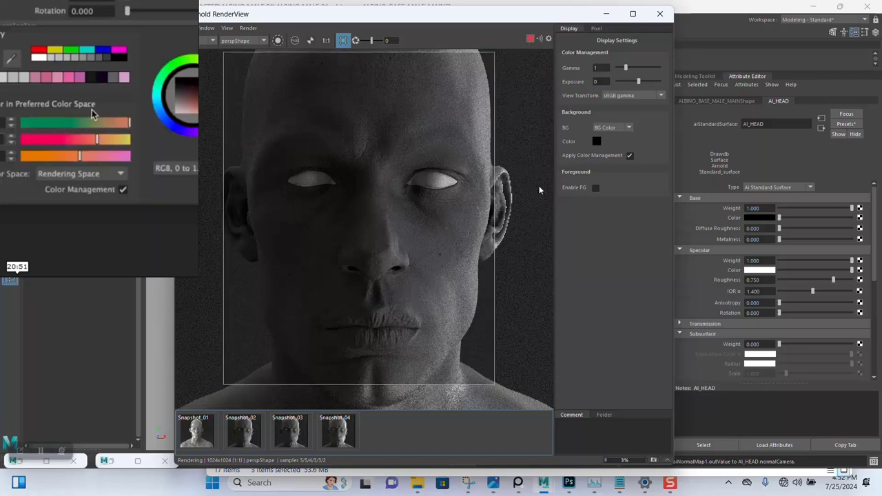
{"action": "key", "text": "Escape"}
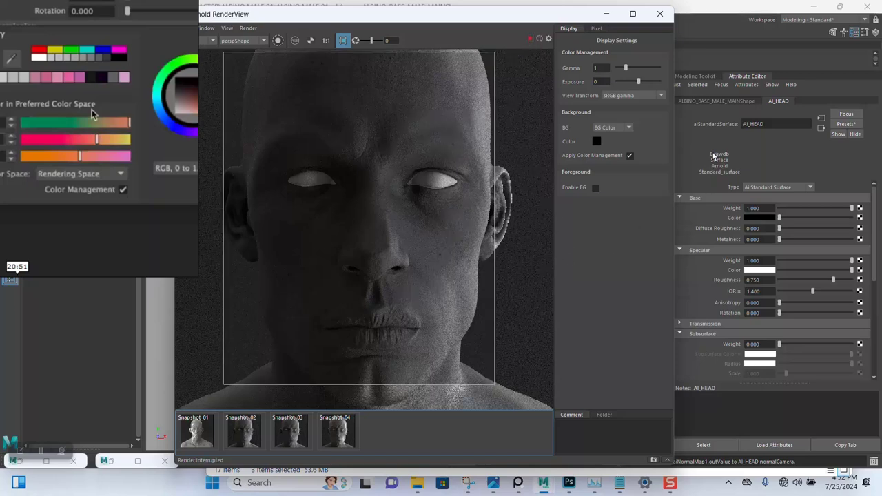
{"action": "key", "text": "ctrl+s"}
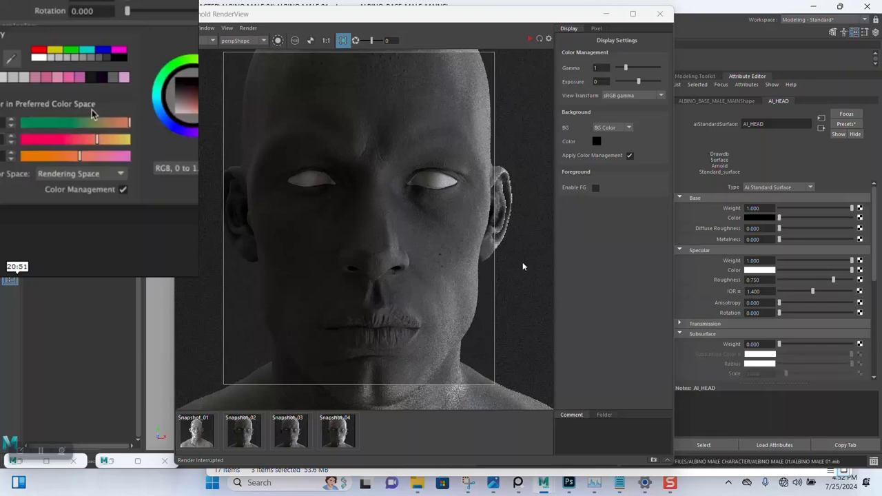
In Hypershade, set AI_HEAD's Coat Weight to 1.000 with the Skin IOR preset
{"action": "left_click", "coordinate": [109, 460]}
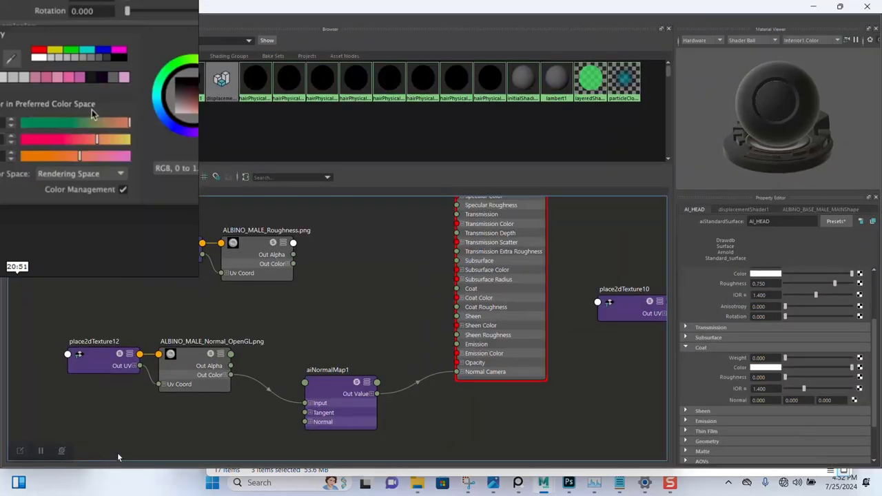
{"action": "middle_click_drag", "start_coordinate": [321, 301], "coordinate": [429, 324]}
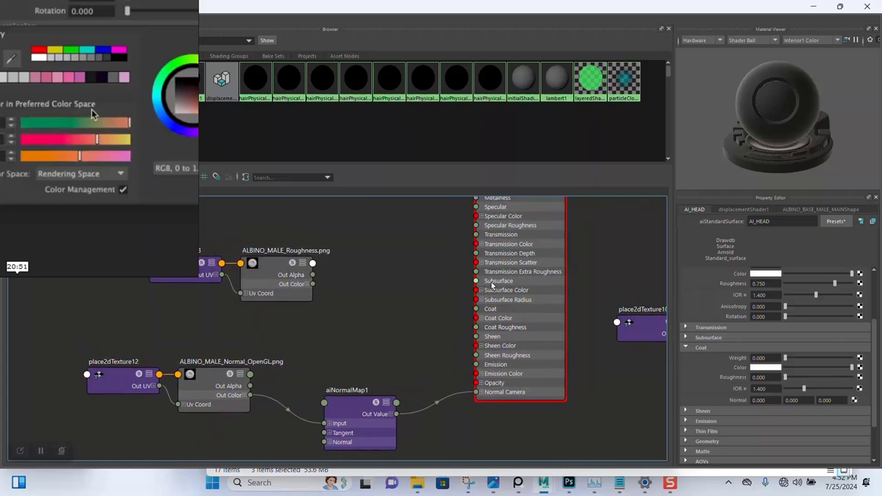
{"action": "left_click", "coordinate": [533, 277]}
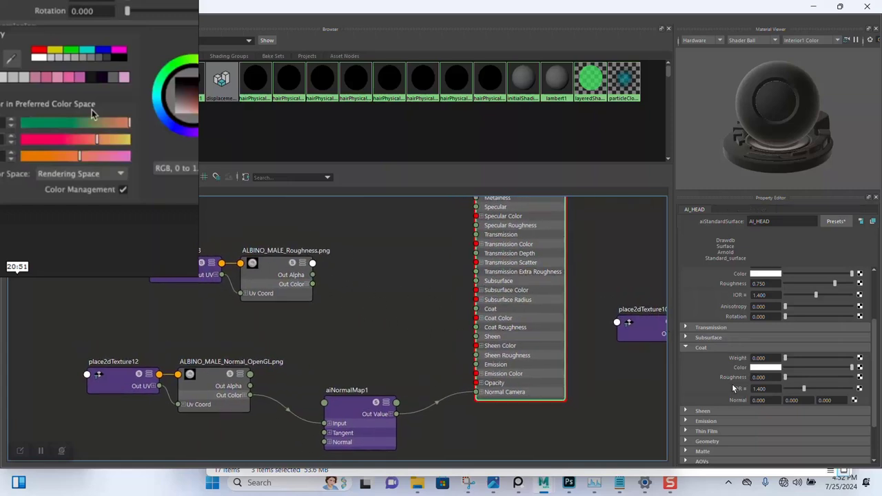
{"action": "left_click", "coordinate": [686, 324]}
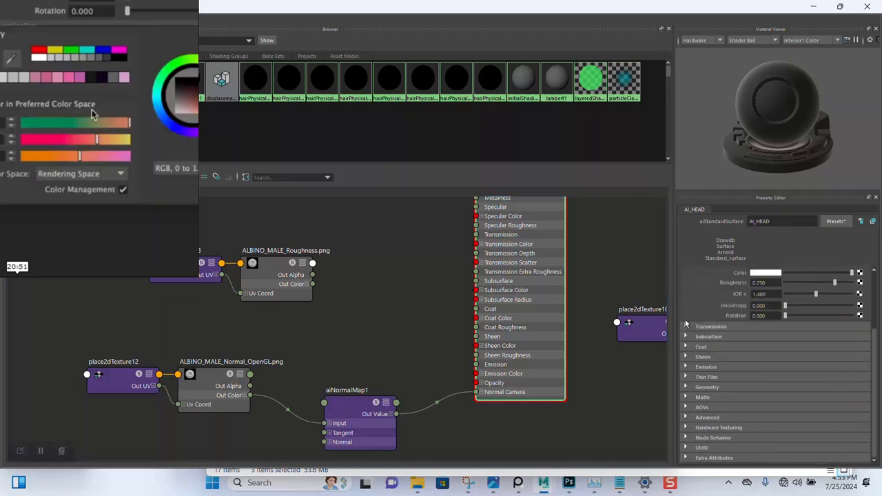
{"action": "left_click", "coordinate": [686, 346]}
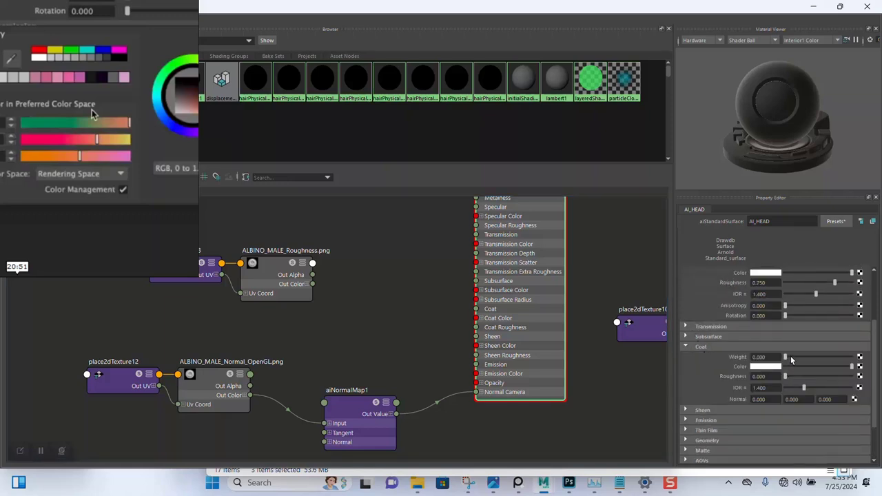
{"action": "left_click_drag", "start_coordinate": [791, 356], "coordinate": [869, 358]}
{"action": "left_click", "coordinate": [740, 387]}
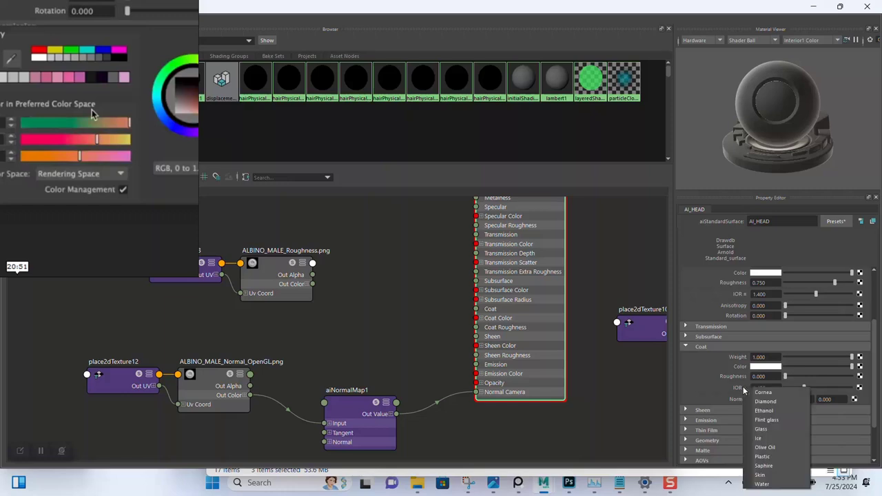
{"action": "left_click", "coordinate": [761, 475]}
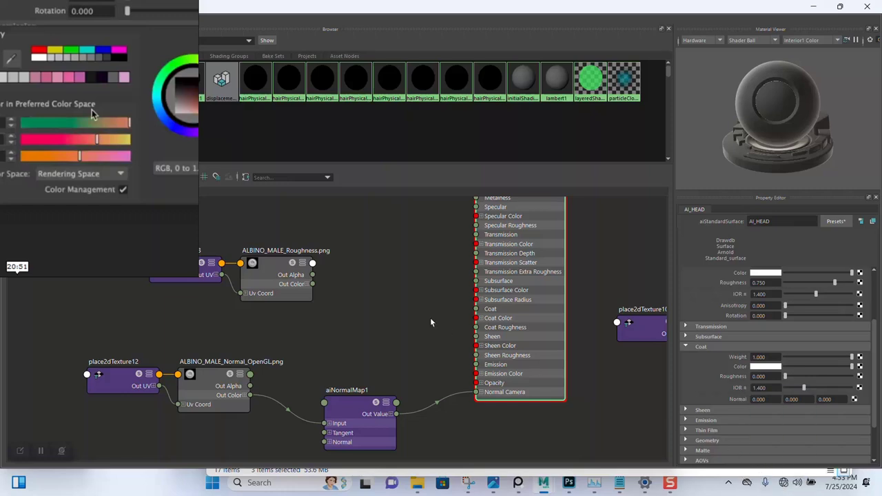
Connect ALBINO_MALE_Roughness Out Color R to AI_HEAD's Coat Roughness
{"action": "left_click", "coordinate": [308, 285]}
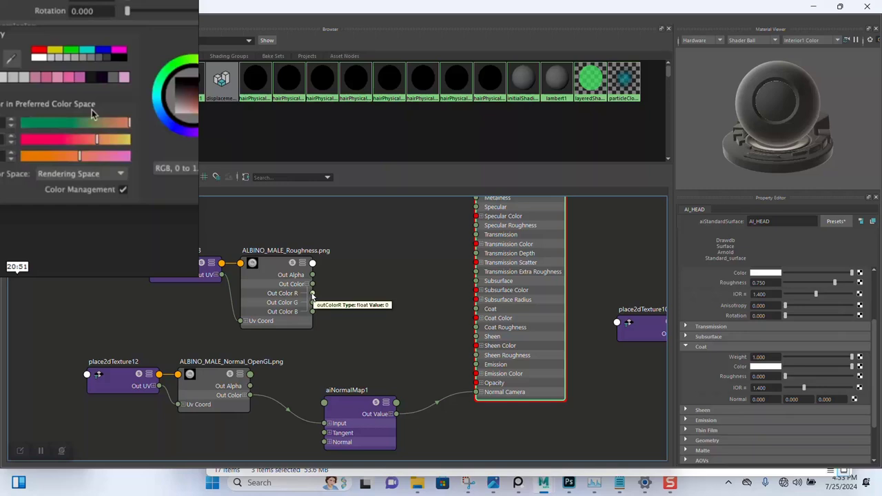
{"action": "left_click_drag", "start_coordinate": [312, 293], "coordinate": [482, 328]}
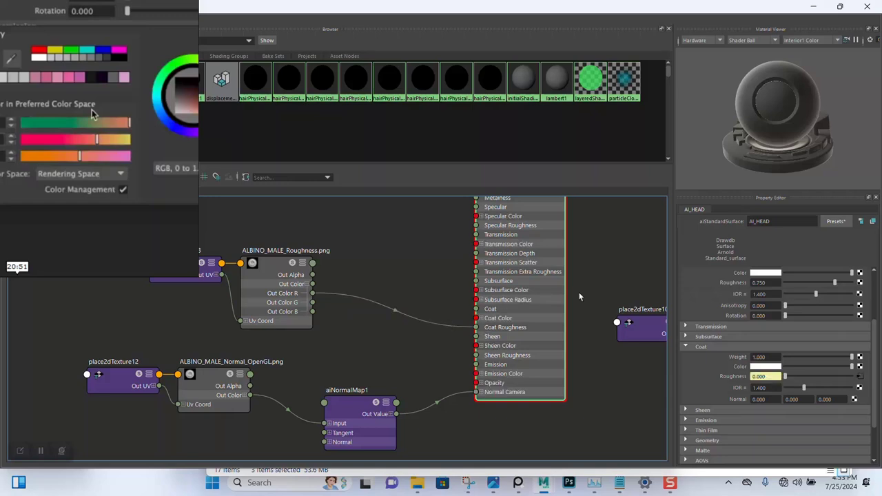
{"action": "scroll", "coordinate": [597, 259], "scroll_direction": "down", "scroll_amount": 5}
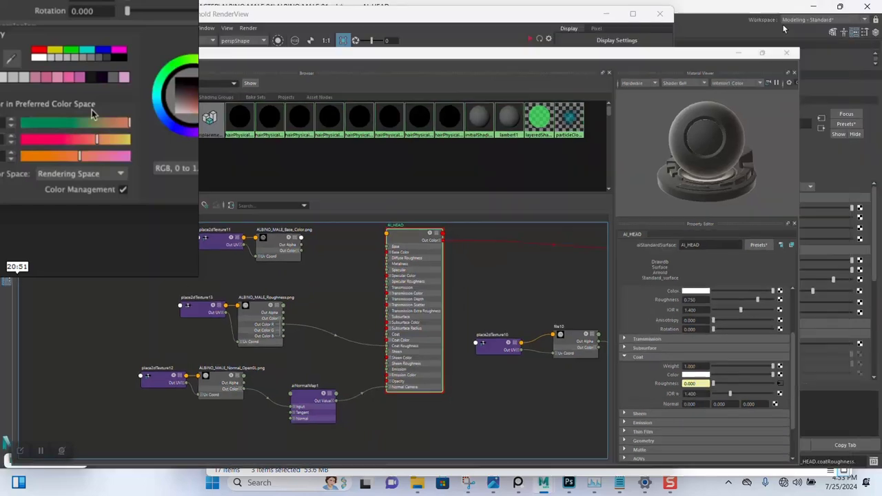
Hide Hypershade and re-render the head with the new coat settings
{"action": "left_click", "coordinate": [812, 6]}
{"action": "left_click", "coordinate": [528, 39]}
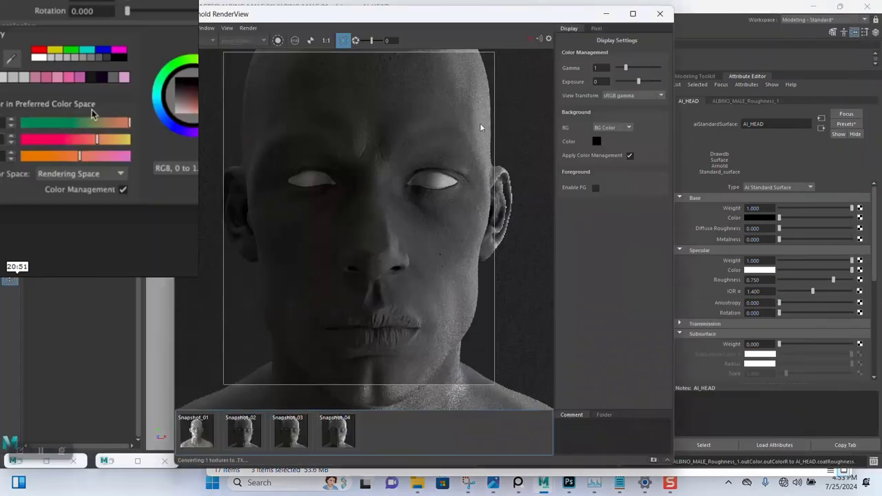
{"action": "scroll", "coordinate": [384, 262], "scroll_direction": "down", "scroll_amount": 2}
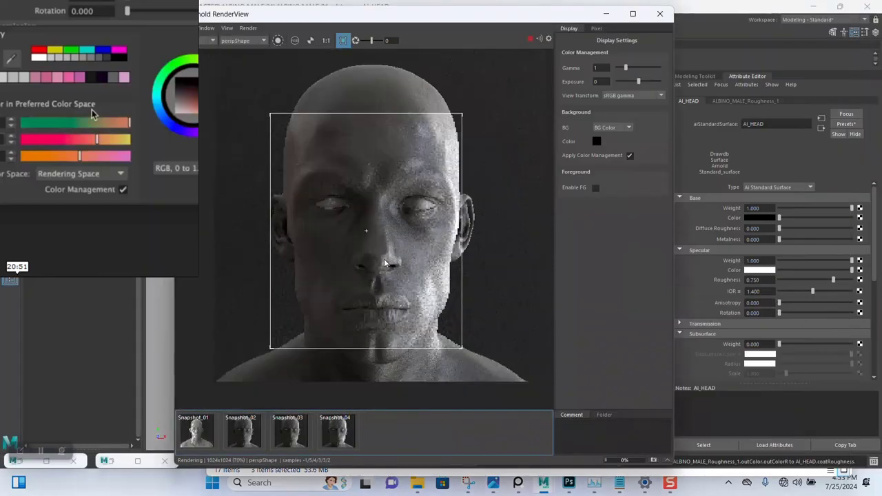
{"action": "scroll", "coordinate": [388, 262], "scroll_direction": "up", "scroll_amount": 1}
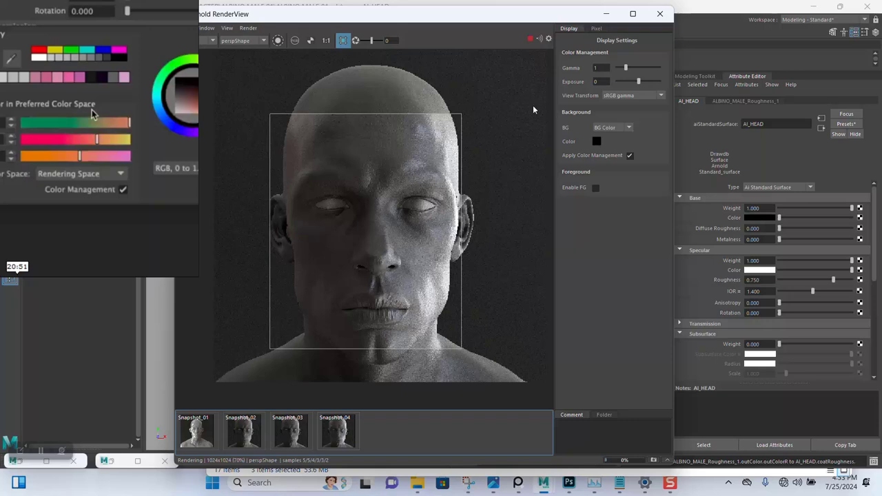
Compare against the fourth saved snapshot, zooming and panning across the face
{"action": "left_click", "coordinate": [344, 432]}
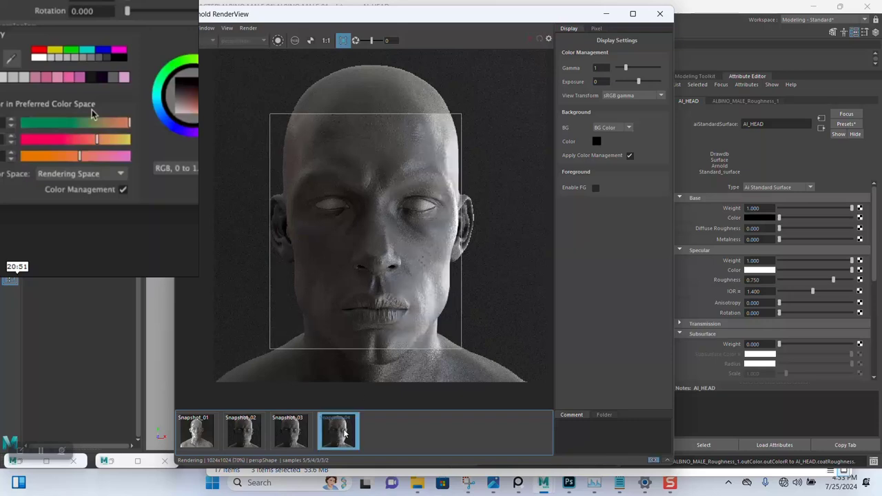
{"action": "scroll", "coordinate": [388, 268], "scroll_direction": "up", "scroll_amount": 3}
{"action": "scroll", "coordinate": [391, 255], "scroll_direction": "down", "scroll_amount": 3}
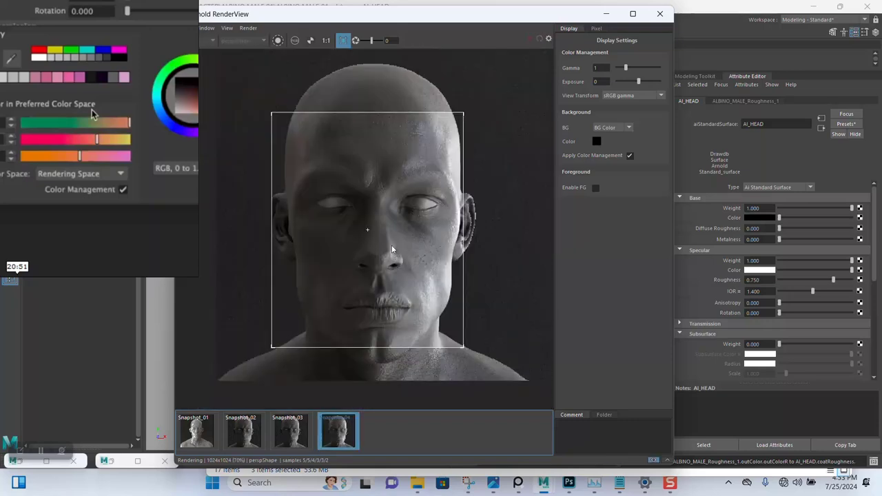
{"action": "scroll", "coordinate": [401, 239], "scroll_direction": "up", "scroll_amount": 2}
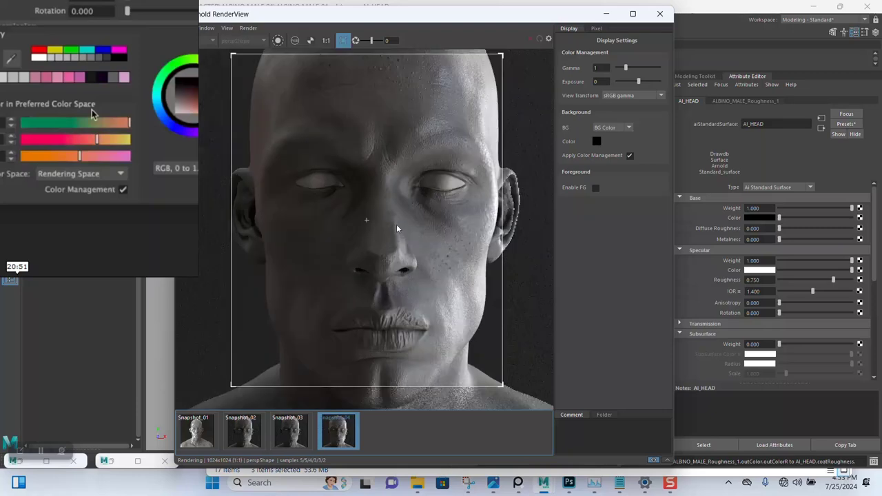
{"action": "scroll", "coordinate": [396, 224], "scroll_direction": "up", "scroll_amount": 1}
{"action": "middle_click_drag", "start_coordinate": [314, 212], "coordinate": [368, 248]}
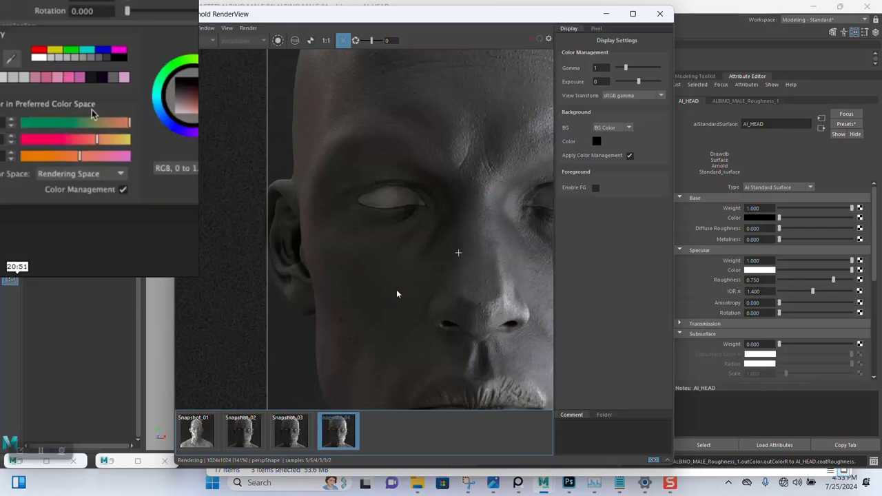
{"action": "scroll", "coordinate": [395, 292], "scroll_direction": "down", "scroll_amount": 1}
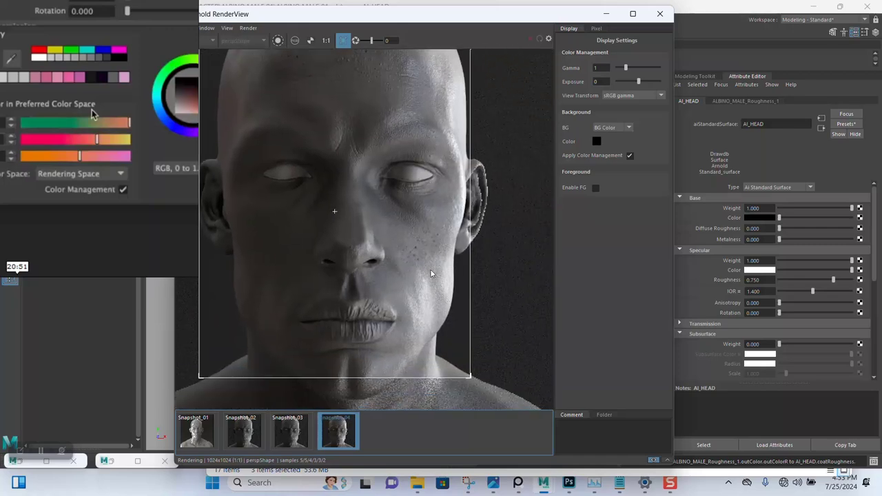
Inspect the render up close from forehead down to lips and back to the eyes
{"action": "middle_click_drag", "start_coordinate": [430, 269], "coordinate": [437, 263]}
{"action": "middle_click_drag", "start_coordinate": [423, 207], "coordinate": [453, 287]}
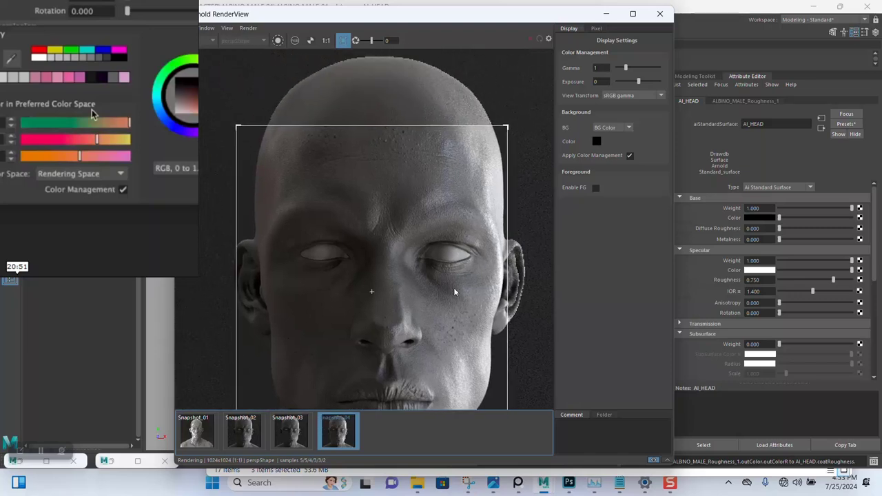
{"action": "scroll", "coordinate": [381, 165], "scroll_direction": "up", "scroll_amount": 1}
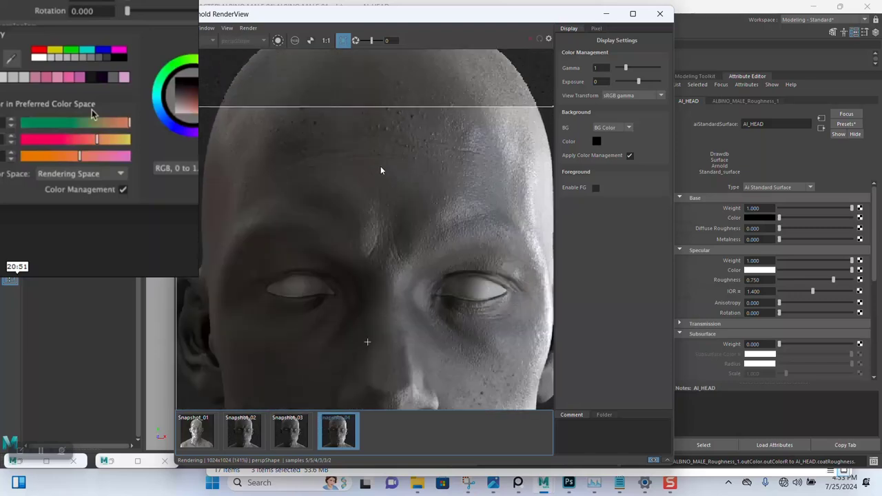
{"action": "middle_click_drag", "start_coordinate": [368, 144], "coordinate": [366, 170]}
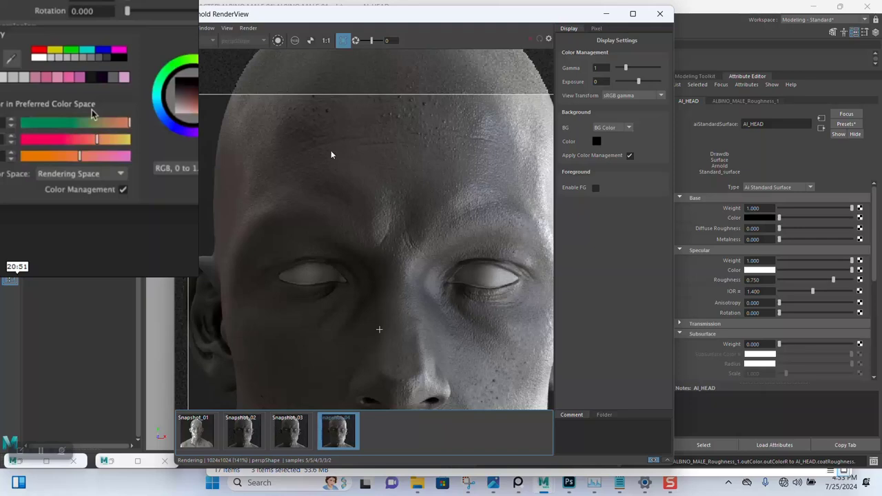
{"action": "middle_click_drag", "start_coordinate": [431, 193], "coordinate": [429, 114]}
{"action": "middle_click_drag", "start_coordinate": [400, 281], "coordinate": [423, 157]}
{"action": "middle_click_drag", "start_coordinate": [410, 312], "coordinate": [414, 305]}
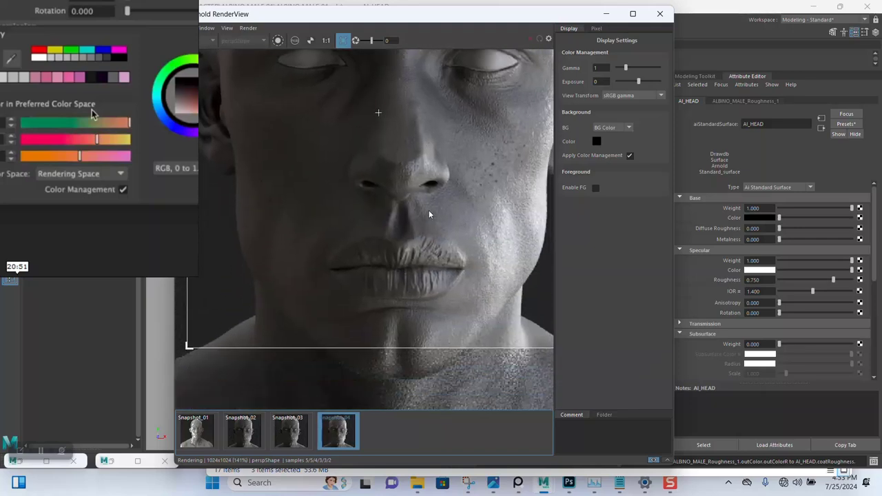
{"action": "middle_click_drag", "start_coordinate": [423, 208], "coordinate": [468, 225]}
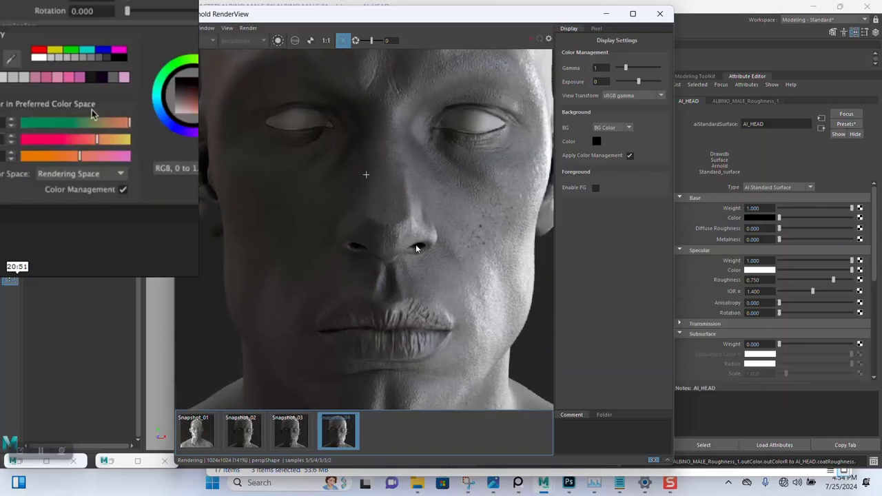
{"action": "scroll", "coordinate": [415, 246], "scroll_direction": "down", "scroll_amount": 3}
{"action": "scroll", "coordinate": [411, 243], "scroll_direction": "up", "scroll_amount": 1}
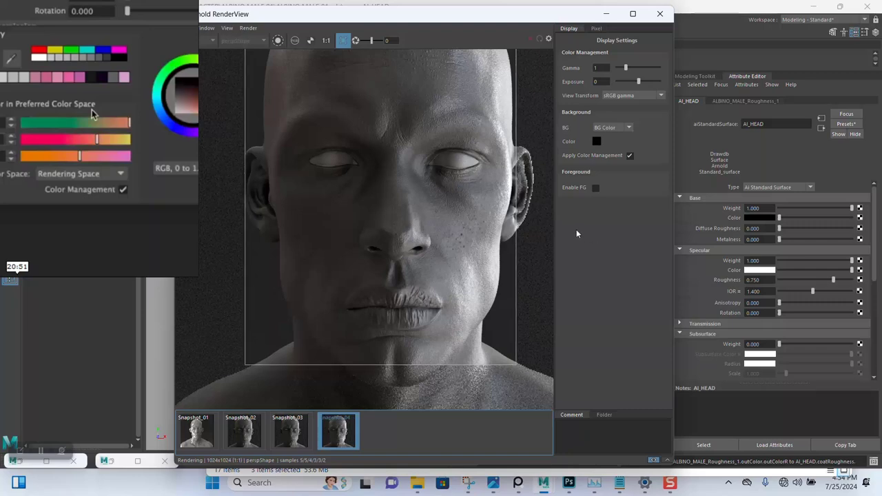
{"action": "left_click", "coordinate": [699, 142]}
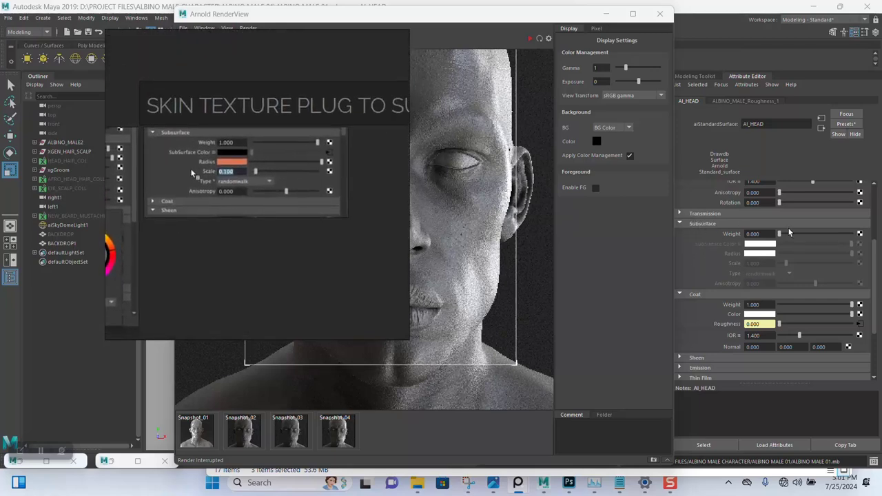
Try full subsurface weight, reset it to zero, and make AI_HEAD's base colour white
{"action": "left_click_drag", "start_coordinate": [779, 233], "coordinate": [851, 234]}
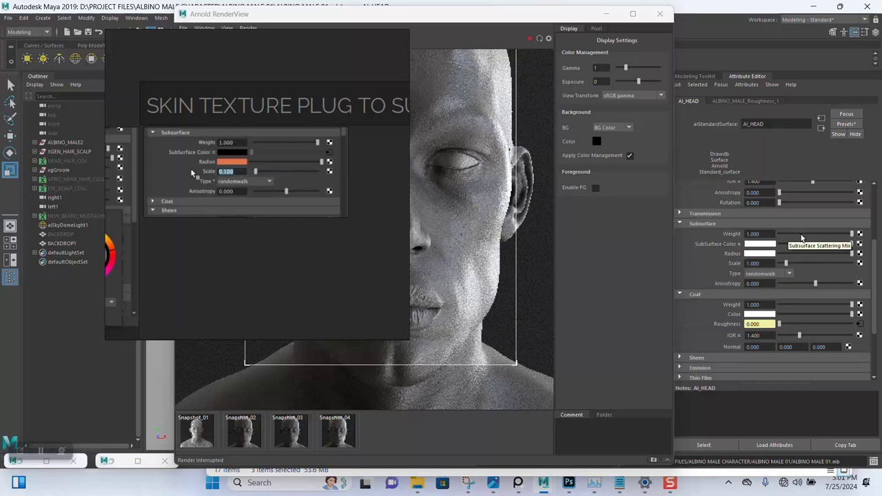
{"action": "left_click_drag", "start_coordinate": [801, 235], "coordinate": [751, 244]}
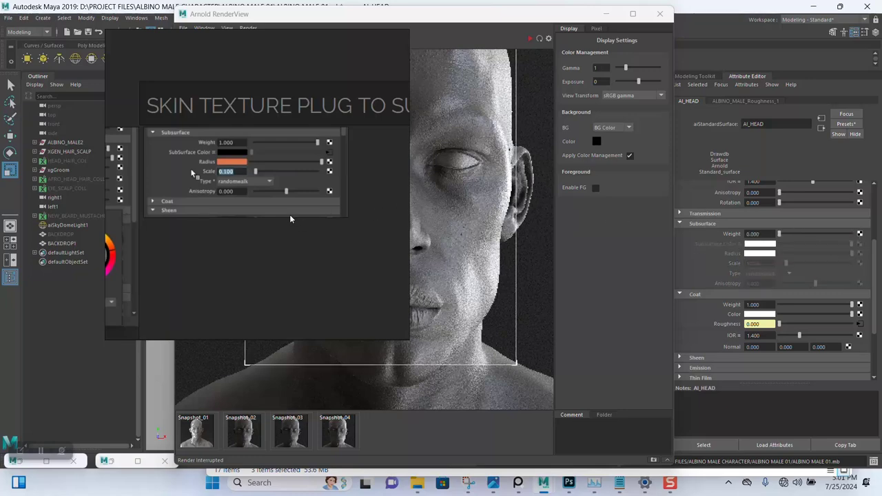
{"action": "scroll", "coordinate": [694, 210], "scroll_direction": "up", "scroll_amount": 4}
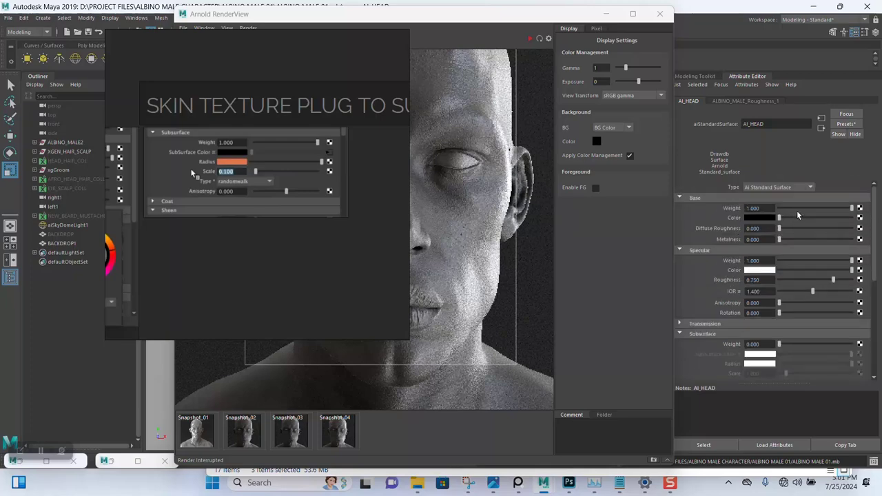
{"action": "left_click_drag", "start_coordinate": [781, 220], "coordinate": [854, 219]}
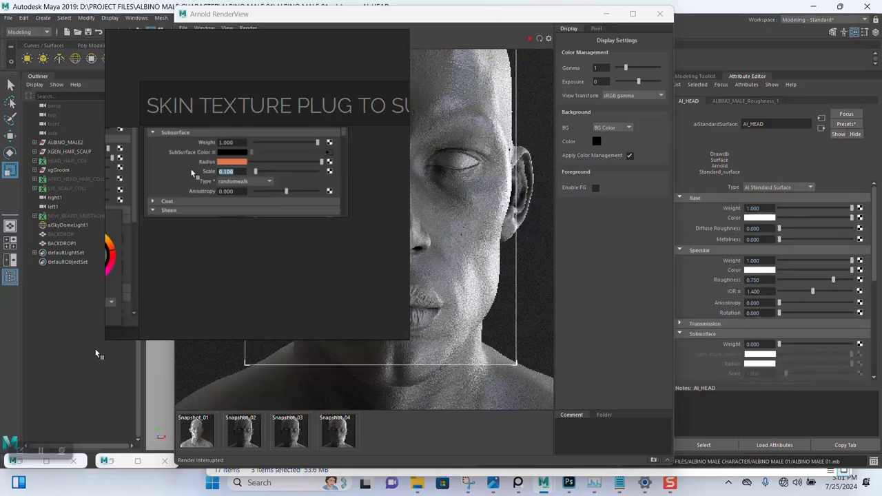
Connect ALBINO_MALE_Base_Color.png Out Color to AI_HEAD's Base Color in Hypershade
{"action": "left_click", "coordinate": [113, 460]}
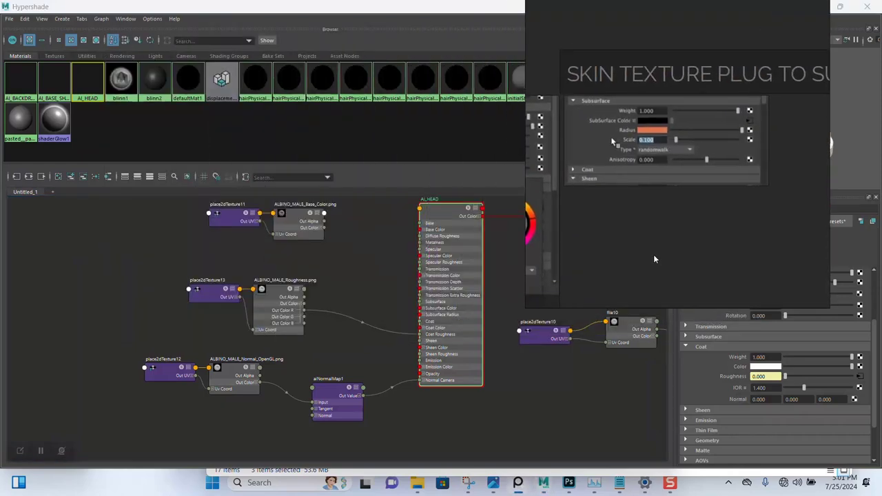
{"action": "middle_click_drag", "start_coordinate": [339, 265], "coordinate": [278, 274], "text": "alt"}
{"action": "scroll", "coordinate": [278, 273], "scroll_direction": "up", "scroll_amount": 4}
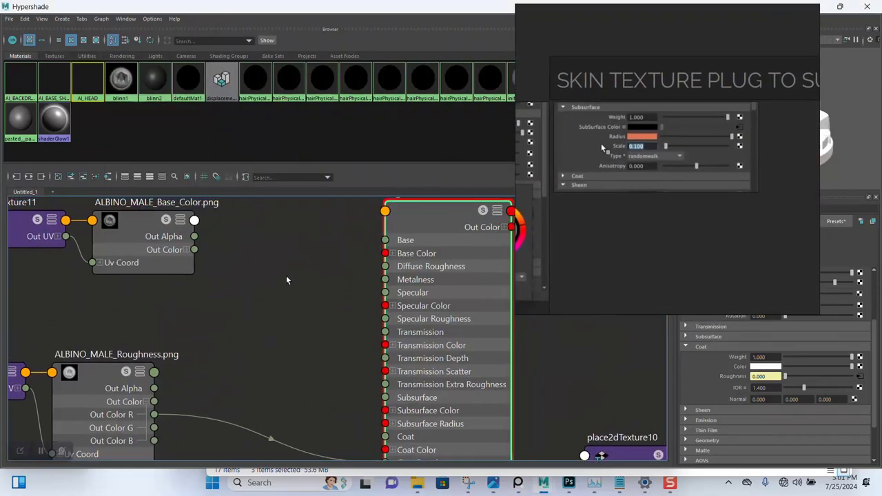
{"action": "left_click_drag", "start_coordinate": [198, 251], "coordinate": [385, 253]}
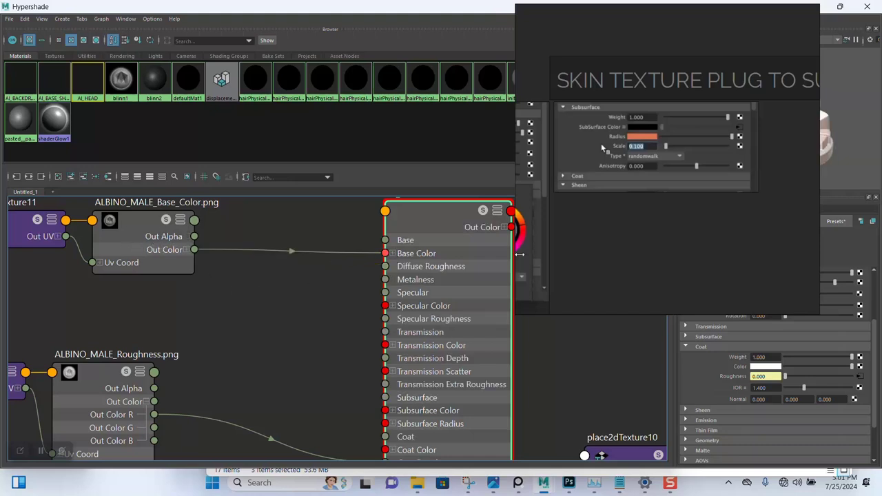
{"action": "left_click", "coordinate": [121, 241]}
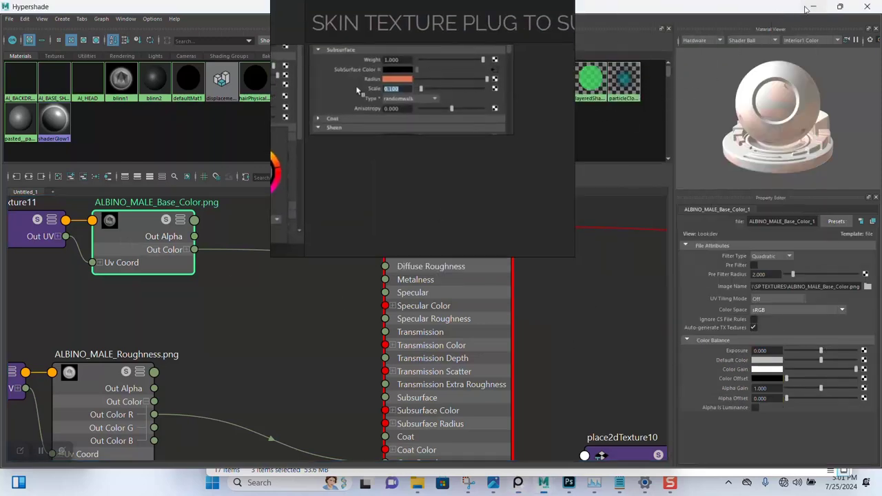
{"action": "left_click", "coordinate": [812, 6]}
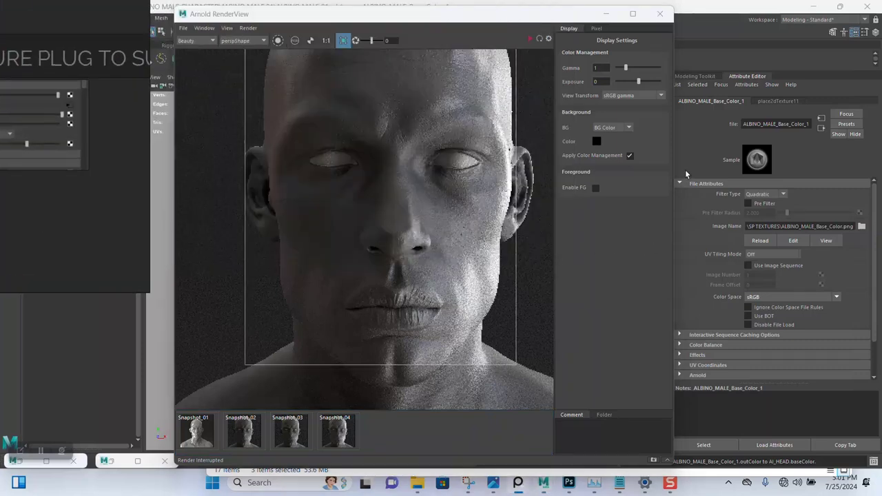
Save, re-render the head with the albino base colour, stop, and select aiSkyDomeLight1
{"action": "key", "text": "ctrl+s"}
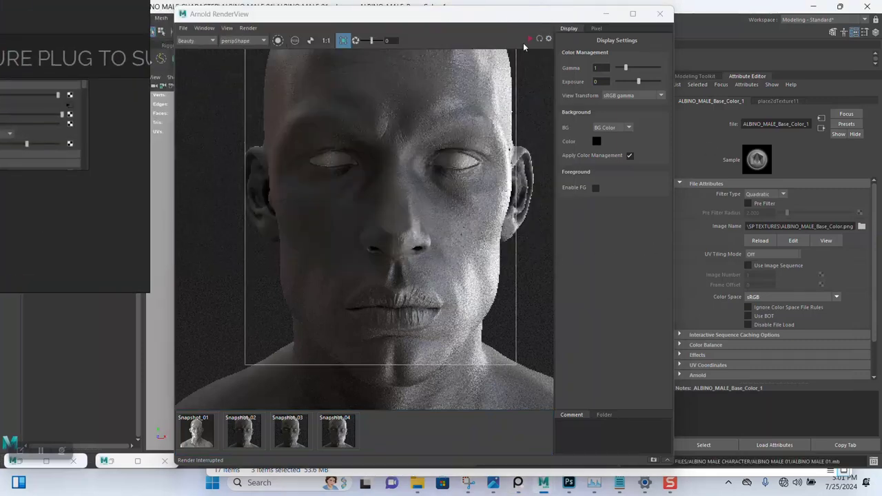
{"action": "left_click", "coordinate": [534, 39]}
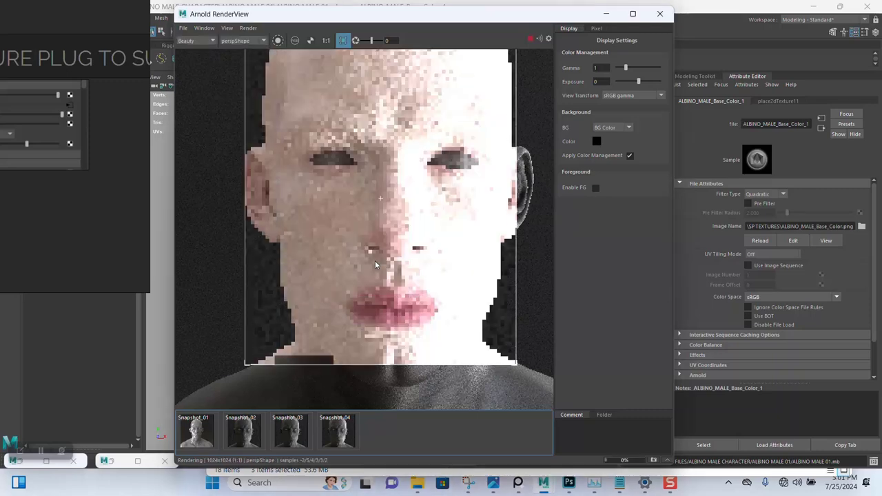
{"action": "scroll", "coordinate": [383, 257], "scroll_direction": "down", "scroll_amount": 1}
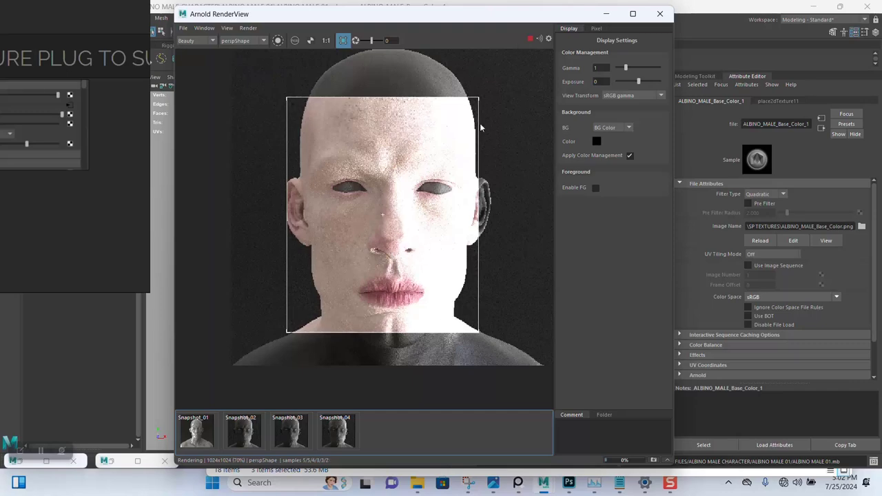
{"action": "key", "text": "Escape"}
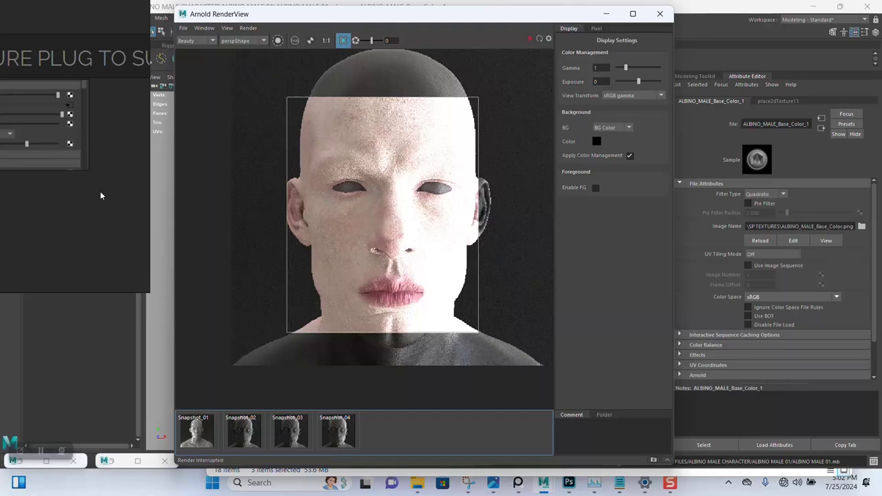
{"action": "left_click_drag", "start_coordinate": [100, 196], "coordinate": [413, 151]}
{"action": "left_click", "coordinate": [75, 224]}
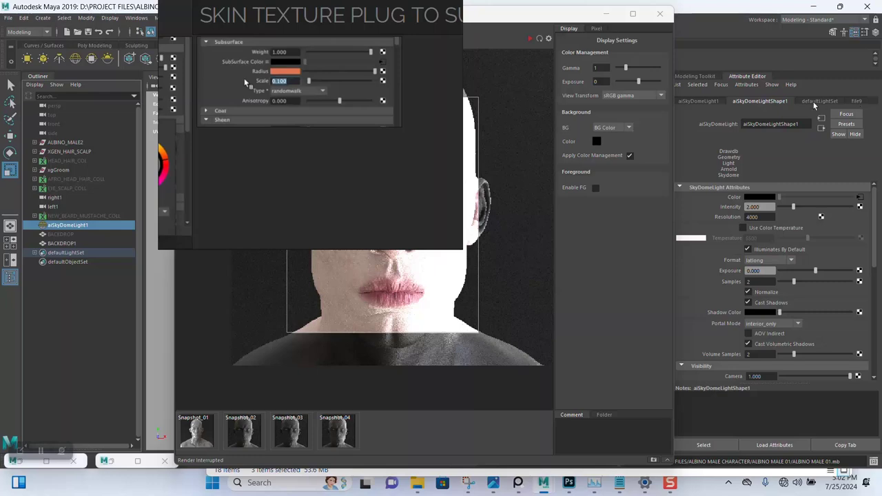
Set sky dome intensity to 0.8, turn off the crop region, and draw a region around the head
{"action": "left_click", "coordinate": [758, 206]}
{"action": "type", "text": "0.8"}
{"action": "left_click", "coordinate": [361, 117]}
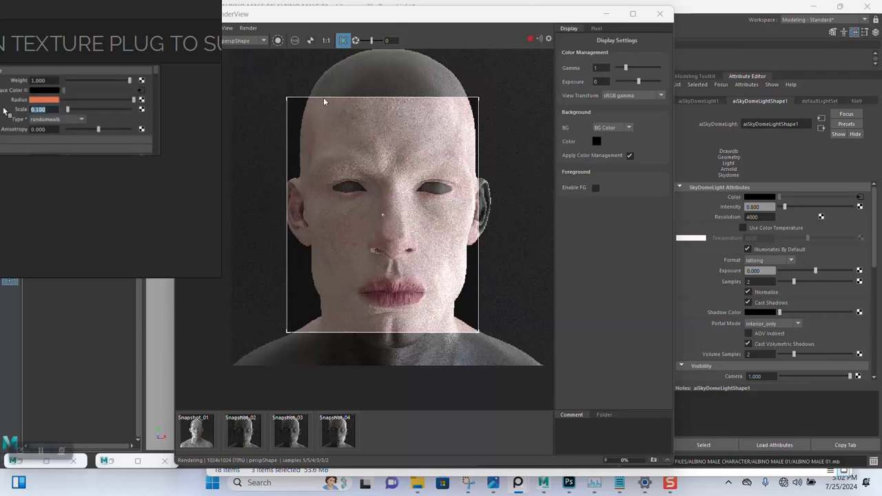
{"action": "left_click", "coordinate": [343, 41]}
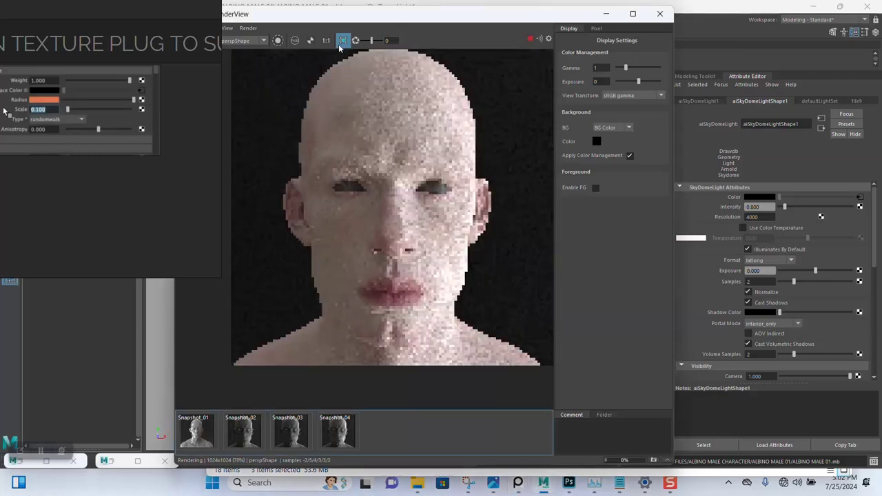
{"action": "left_click_drag", "start_coordinate": [264, 101], "coordinate": [353, 234]}
{"action": "left_click_drag", "start_coordinate": [472, 321], "coordinate": [512, 348]}
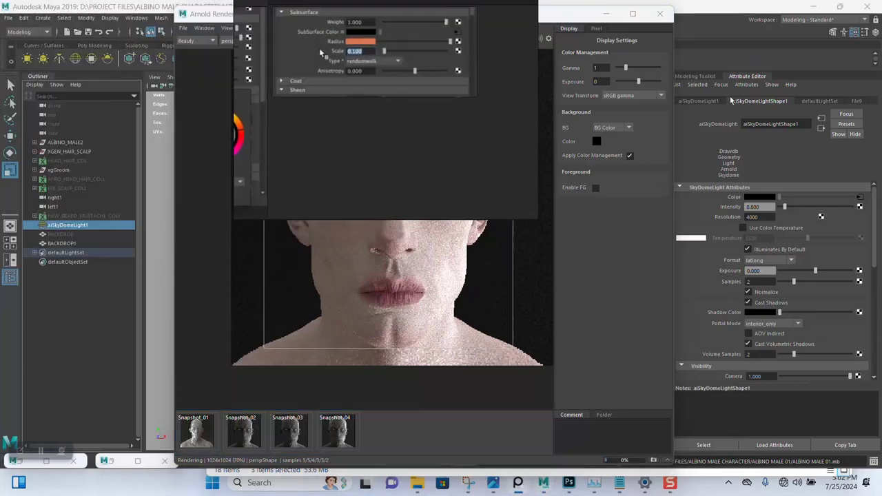
Rotate aiSkyDomeLight1 to 130 degrees in Y, then settle on 118 degrees
{"action": "left_click", "coordinate": [711, 101]}
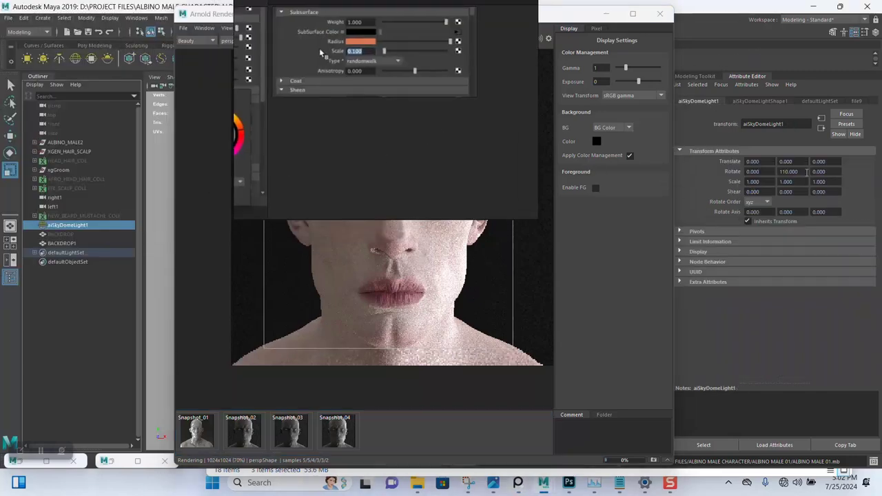
{"action": "left_click_drag", "start_coordinate": [806, 172], "coordinate": [776, 174]}
{"action": "type", "text": "130"}
{"action": "key", "text": "Return"}
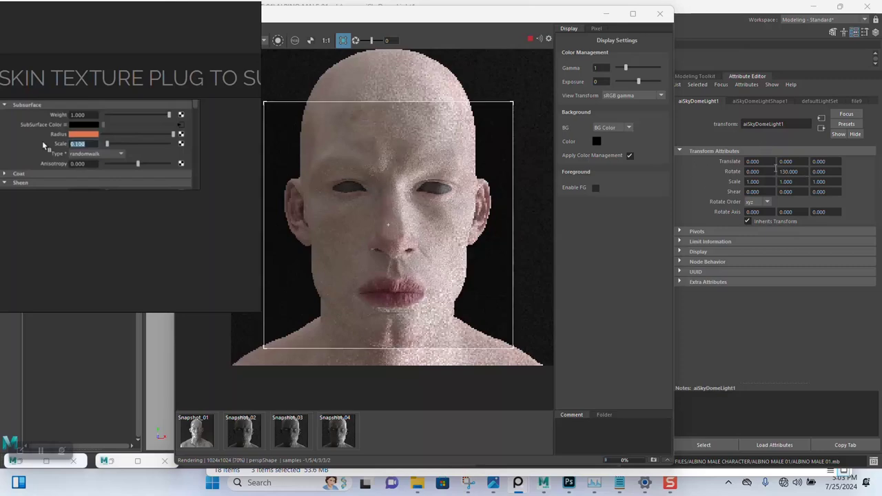
{"action": "left_click", "coordinate": [788, 171]}
{"action": "type", "text": "118"}
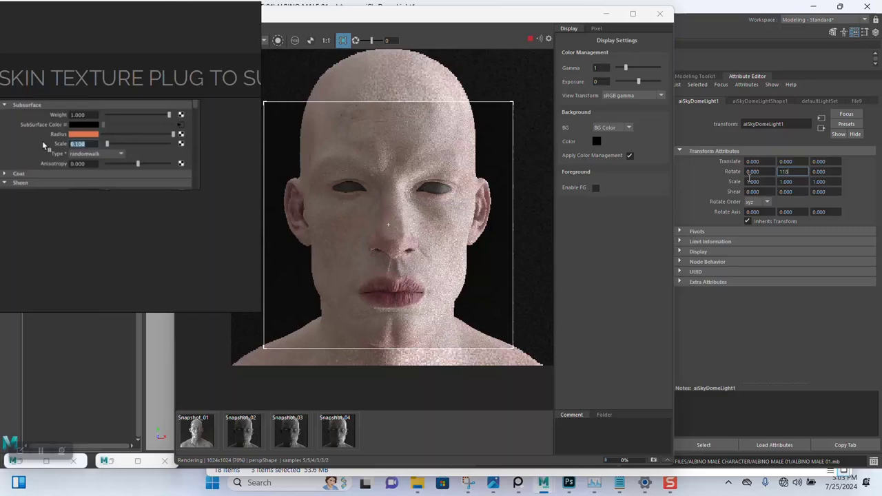
{"action": "key", "text": "Return"}
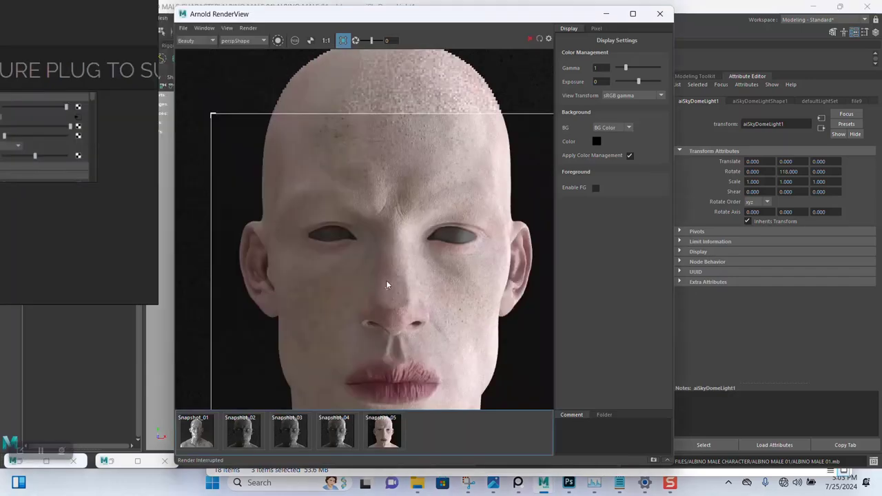
Inspect the face in the render and select the AI_HEAD shader
{"action": "middle_click_drag", "start_coordinate": [386, 280], "coordinate": [394, 216]}
{"action": "scroll", "coordinate": [394, 193], "scroll_direction": "up", "scroll_amount": 2}
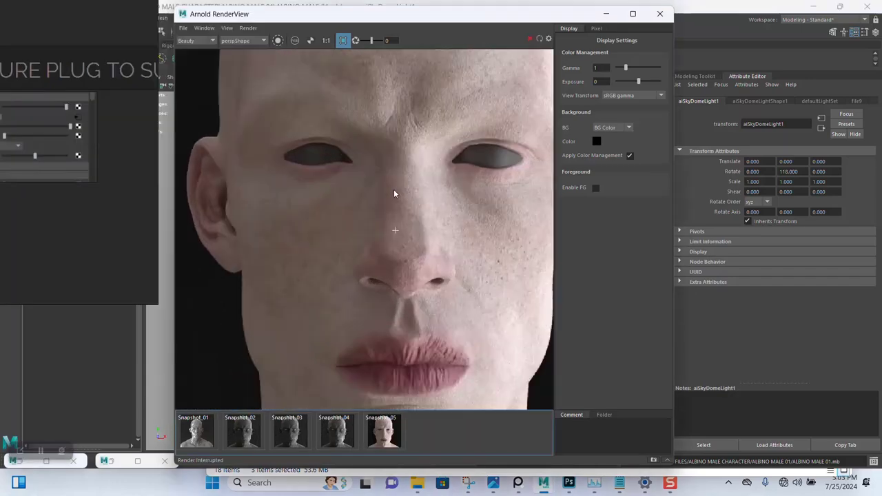
{"action": "scroll", "coordinate": [396, 191], "scroll_direction": "down", "scroll_amount": 2}
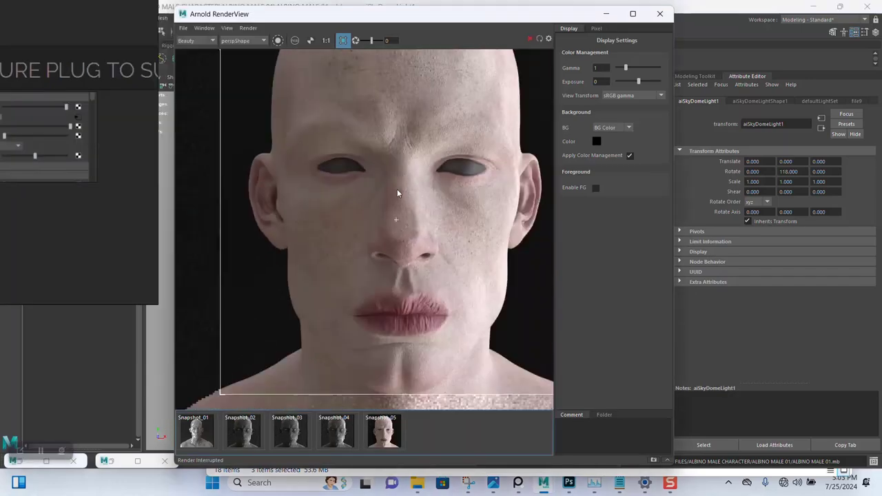
{"action": "left_click", "coordinate": [418, 138]}
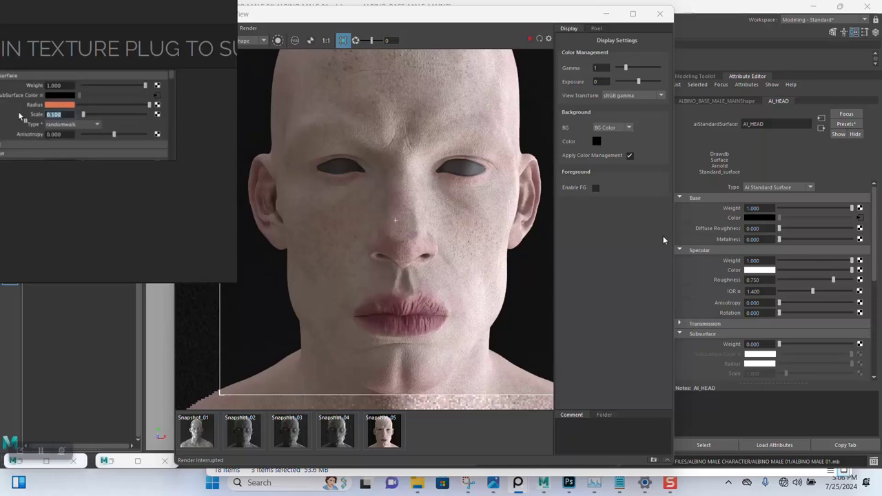
Lower AI_HEAD's Specular Roughness to 0.340 and restart the IPR render
{"action": "scroll", "coordinate": [468, 226], "scroll_direction": "up", "scroll_amount": 3}
{"action": "scroll", "coordinate": [427, 232], "scroll_direction": "down", "scroll_amount": 1}
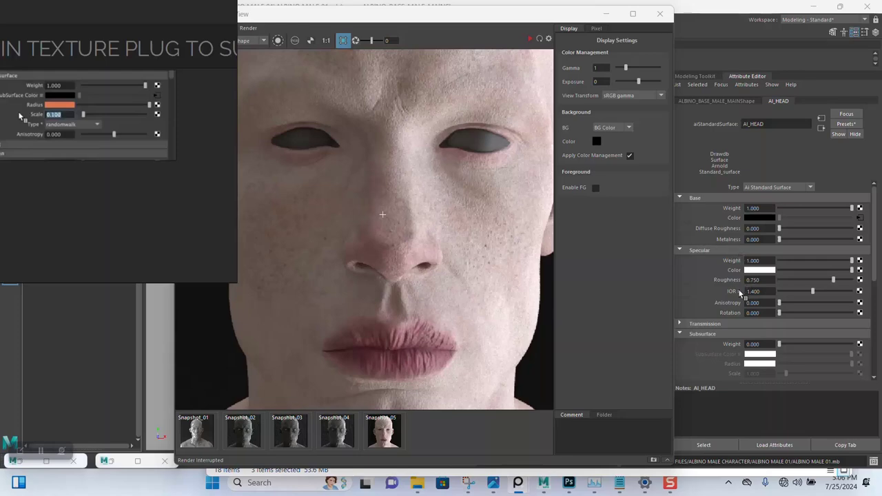
{"action": "scroll", "coordinate": [723, 298], "scroll_direction": "down", "scroll_amount": 4}
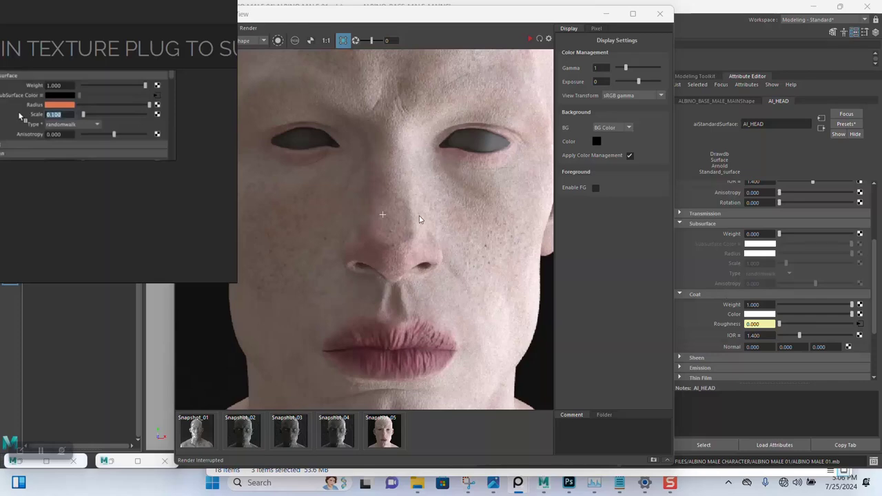
{"action": "scroll", "coordinate": [417, 157], "scroll_direction": "down", "scroll_amount": 3}
{"action": "scroll", "coordinate": [415, 155], "scroll_direction": "up", "scroll_amount": 4}
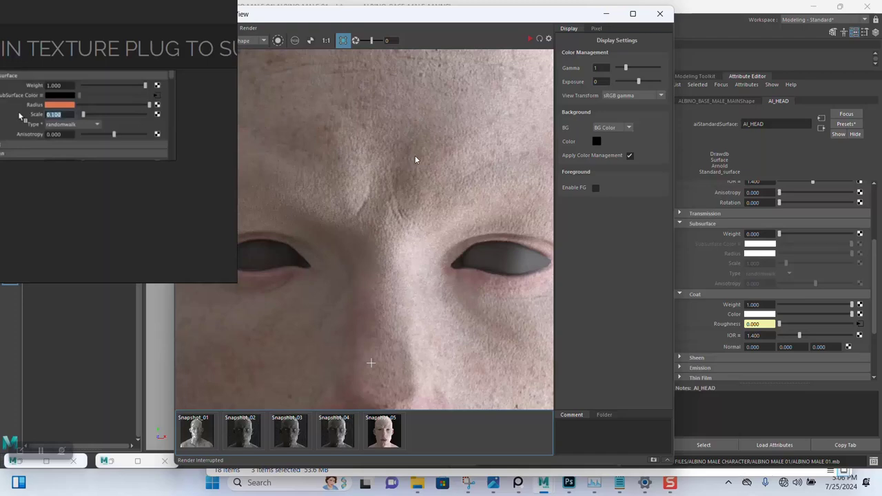
{"action": "scroll", "coordinate": [414, 155], "scroll_direction": "down", "scroll_amount": 4}
{"action": "scroll", "coordinate": [725, 256], "scroll_direction": "up", "scroll_amount": 2}
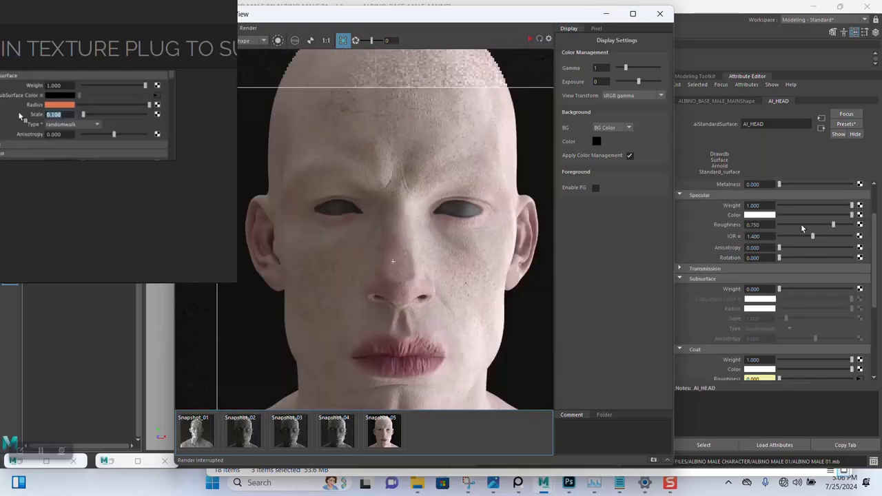
{"action": "left_click", "coordinate": [801, 223]}
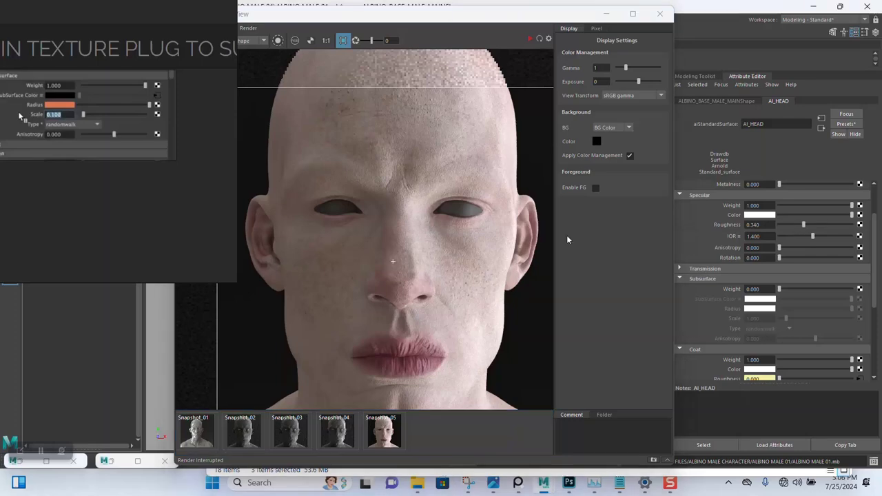
{"action": "left_click", "coordinate": [525, 38]}
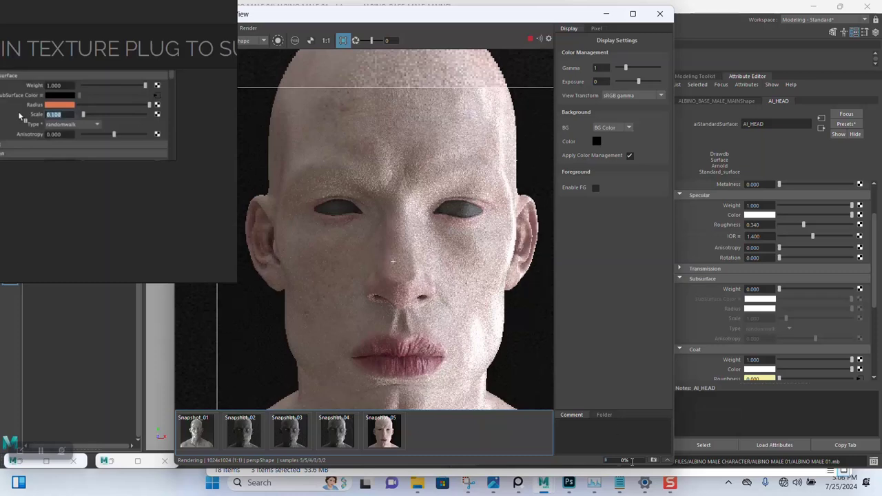
Set AI_HEAD's Specular Roughness to 0.5
{"action": "left_click", "coordinate": [41, 451]}
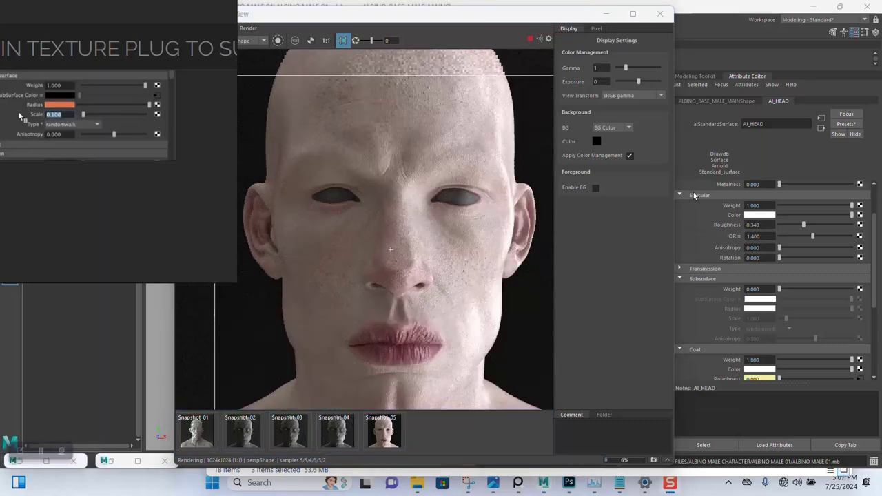
{"action": "left_click_drag", "start_coordinate": [769, 224], "coordinate": [729, 228]}
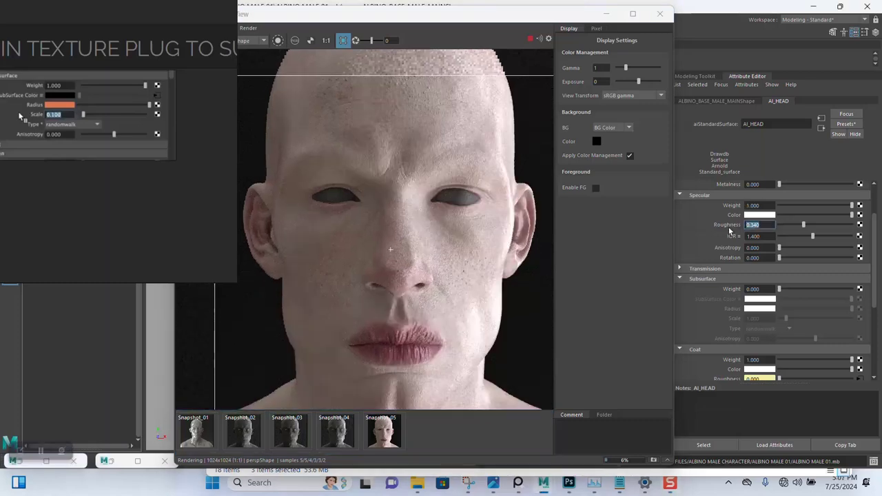
{"action": "type", "text": "0.5"}
{"action": "key", "text": "Return"}
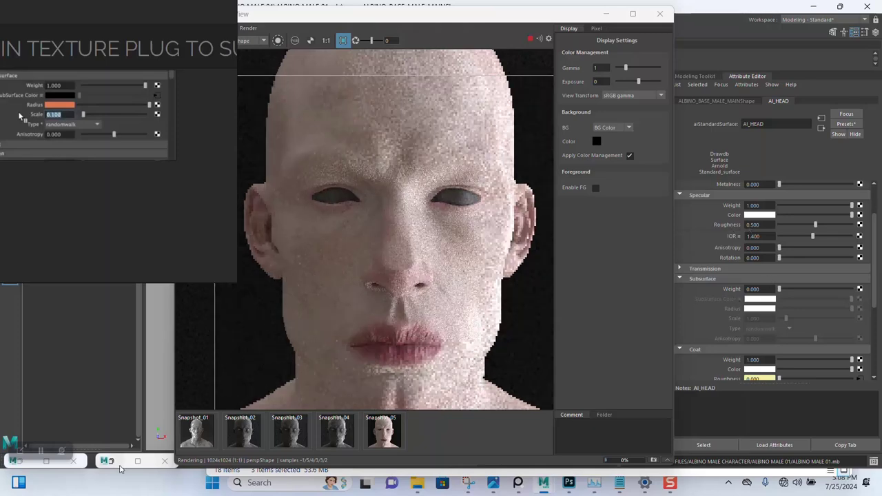
Open the coat roughness texture ALBINO_MALE_Roughness_1 and expand its Color Balance
{"action": "scroll", "coordinate": [730, 310], "scroll_direction": "down", "scroll_amount": 2}
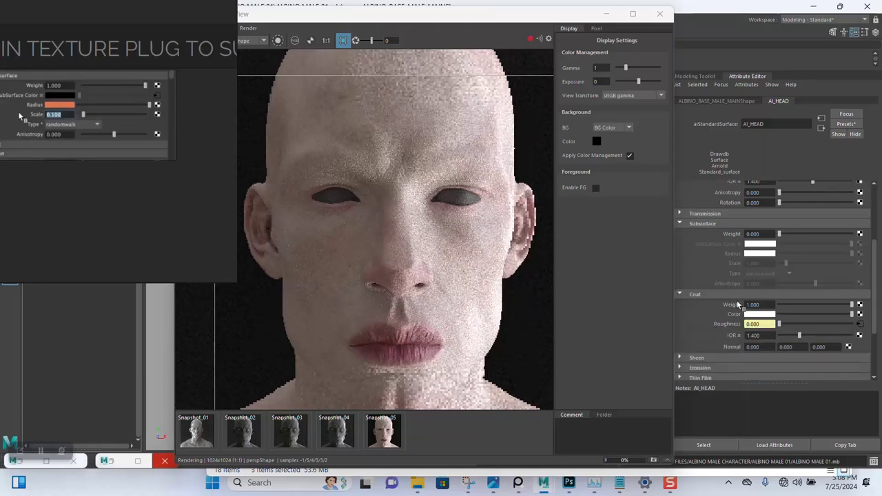
{"action": "left_click", "coordinate": [859, 324]}
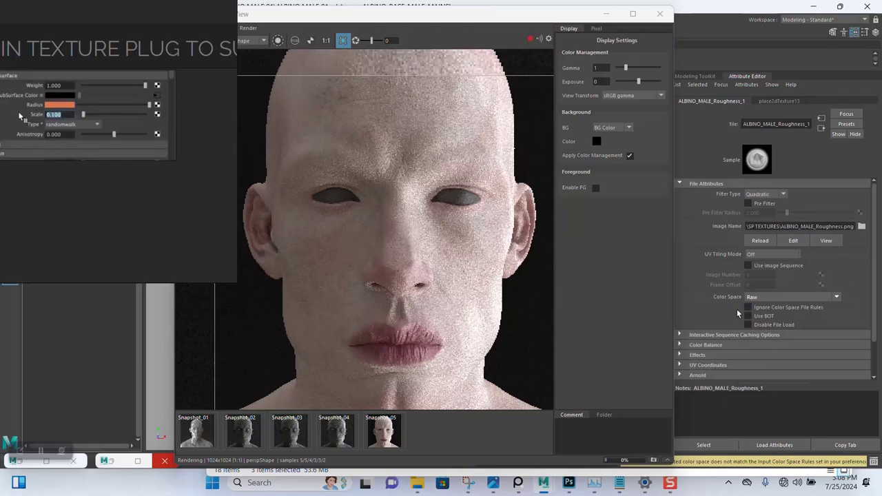
{"action": "scroll", "coordinate": [710, 320], "scroll_direction": "down", "scroll_amount": 1}
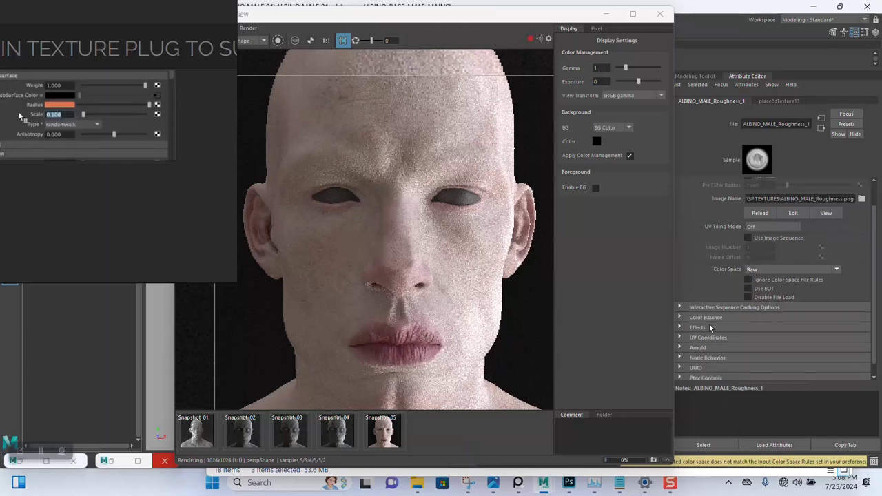
{"action": "left_click", "coordinate": [708, 318]}
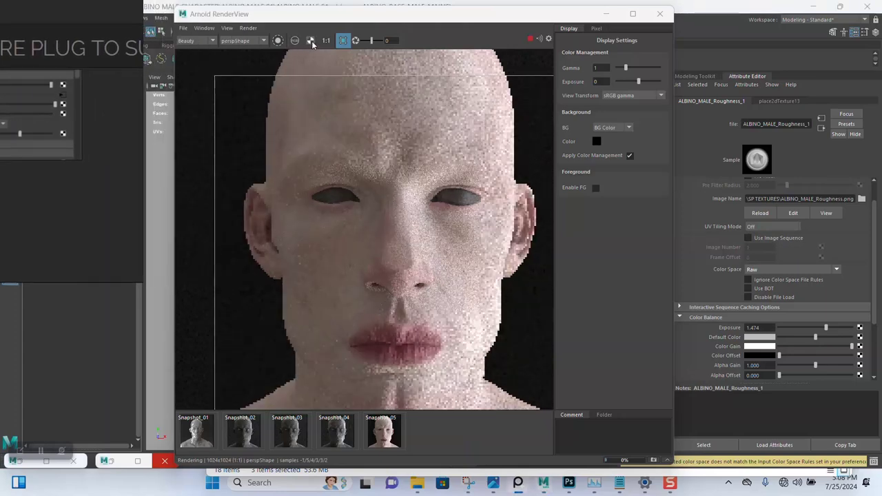
Isolate the ALBINO_MALE_Roughness.png node in RenderView and set its exposure to 0
{"action": "left_click", "coordinate": [277, 41]}
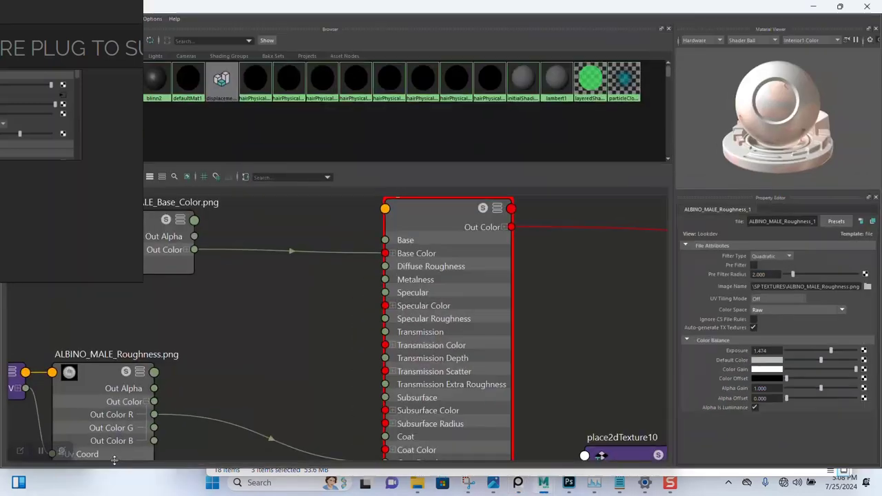
{"action": "left_click", "coordinate": [159, 422]}
{"action": "key", "text": "a"}
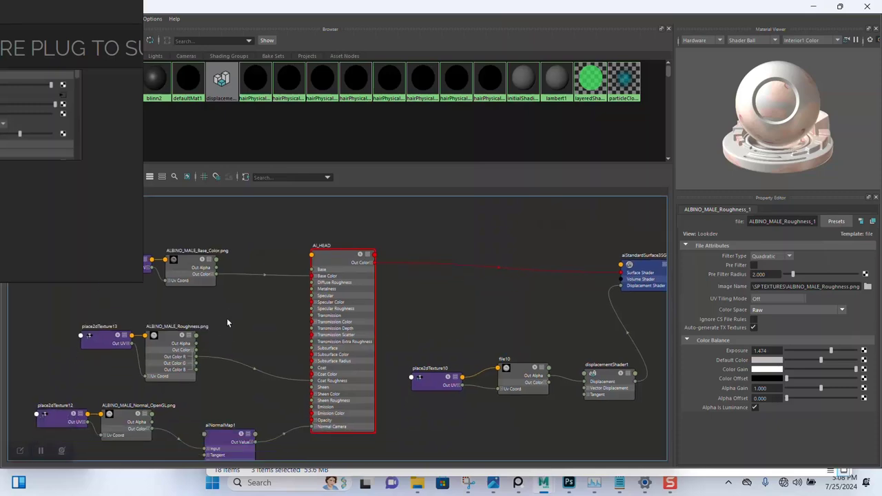
{"action": "left_click", "coordinate": [164, 363]}
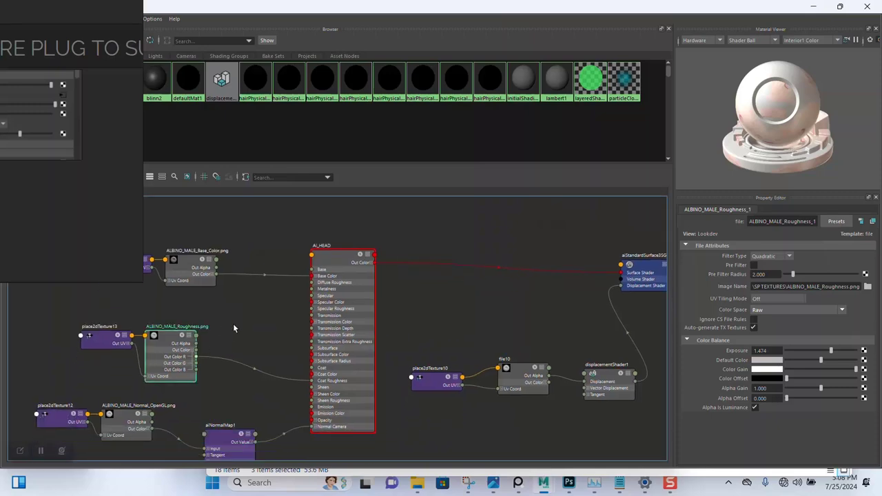
{"action": "left_click", "coordinate": [812, 8]}
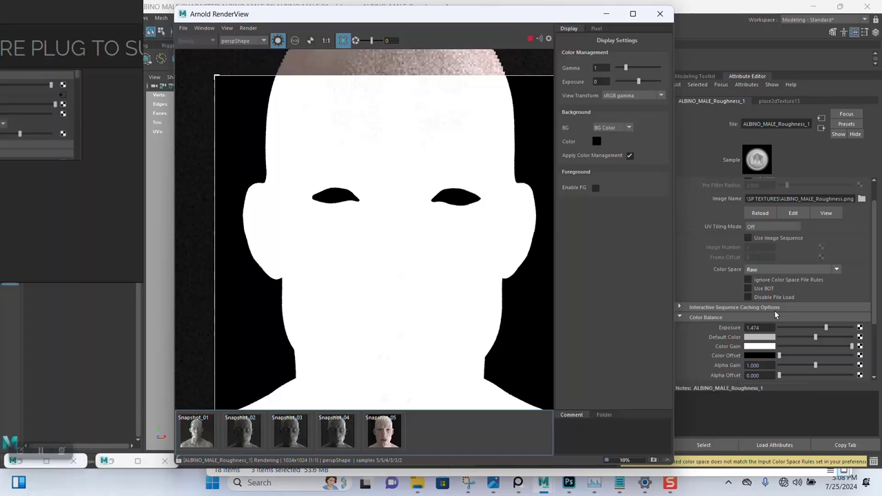
{"action": "left_click", "coordinate": [765, 326]}
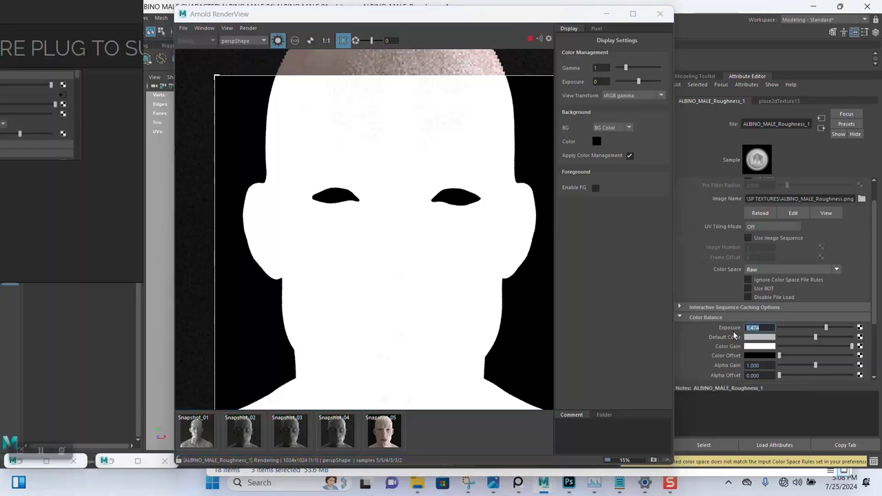
{"action": "type", "text": "0"}
{"action": "key", "text": "Return"}
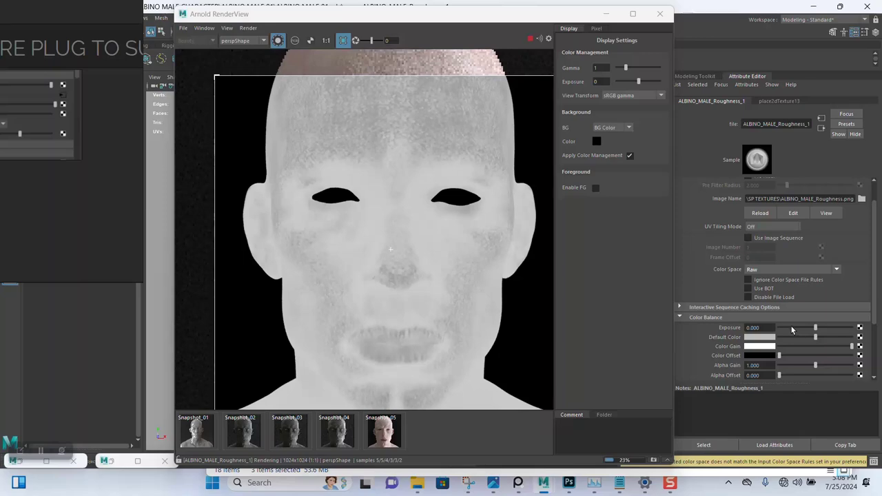
Show the full head render and adjust the roughness map exposure to -0.577
{"action": "left_click", "coordinate": [791, 328]}
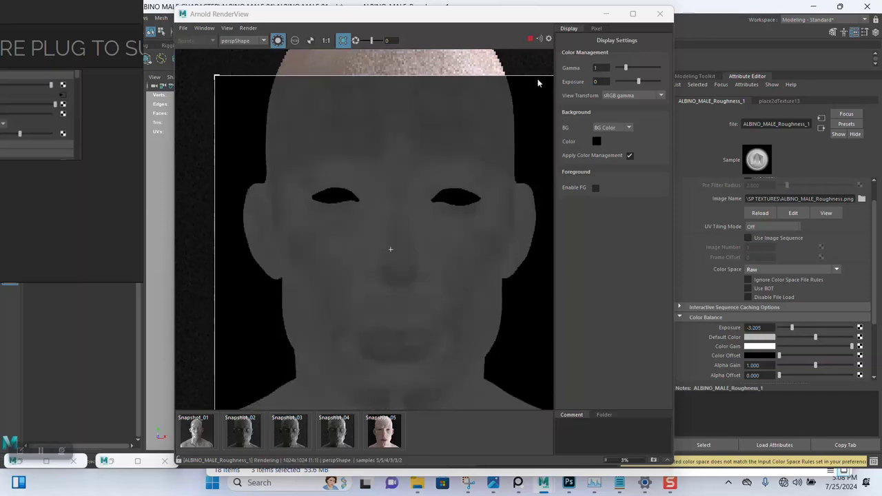
{"action": "left_click", "coordinate": [278, 40]}
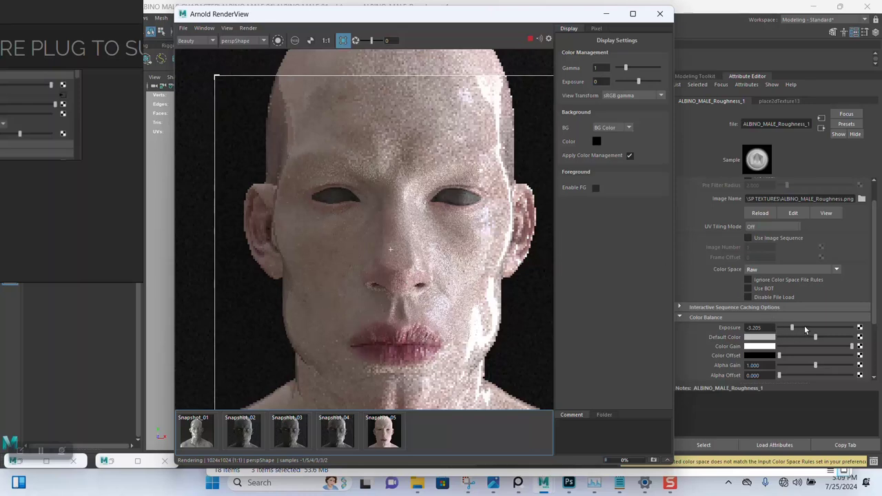
{"action": "left_click", "coordinate": [804, 328]}
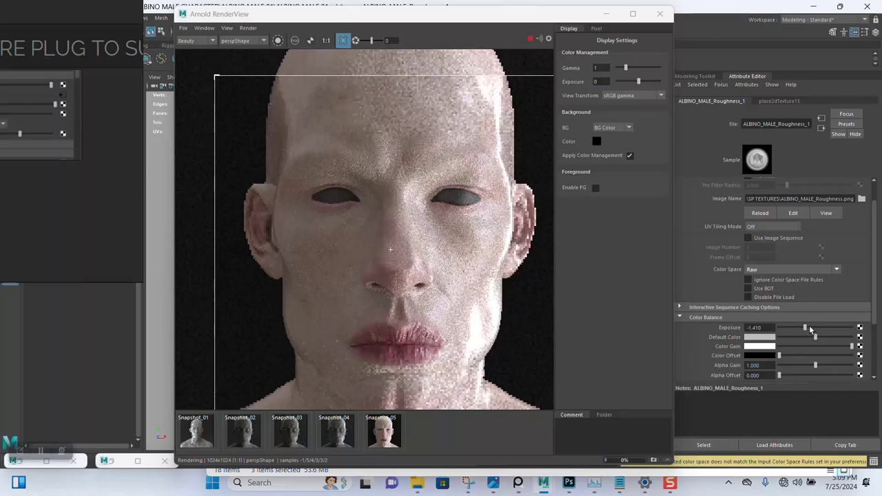
{"action": "left_click", "coordinate": [811, 328]}
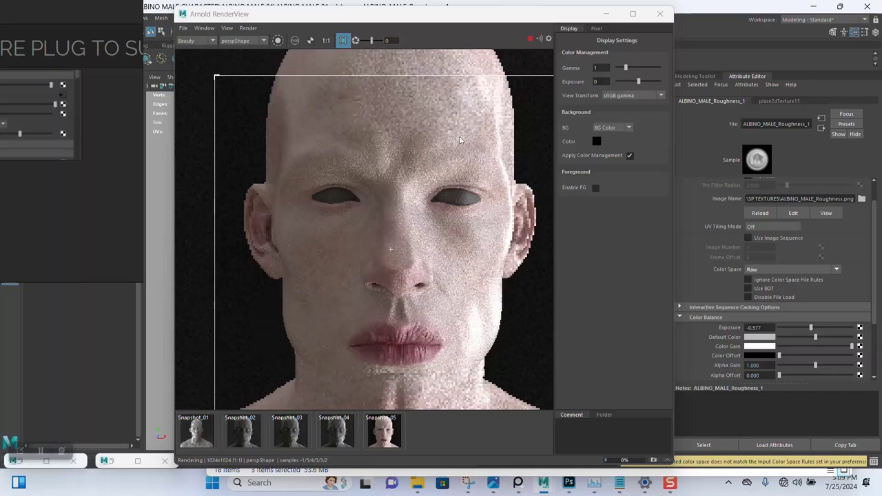
Set the AI_HEAD shader's specular roughness to 0.75
{"action": "key", "text": "ctrl+z"}
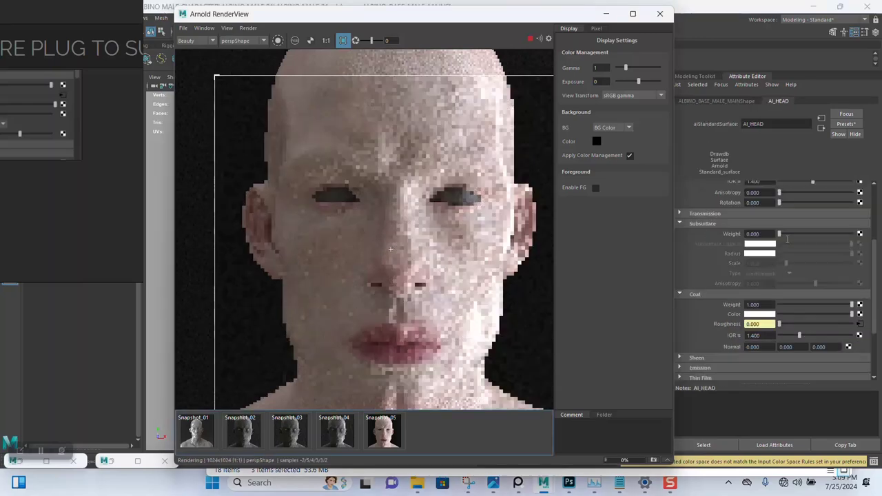
{"action": "scroll", "coordinate": [766, 232], "scroll_direction": "up", "scroll_amount": 3}
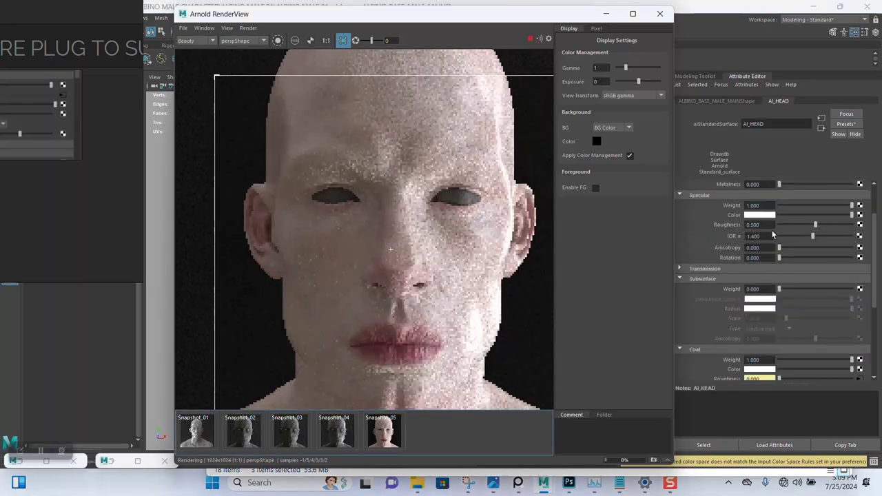
{"action": "double_click", "coordinate": [752, 225]}
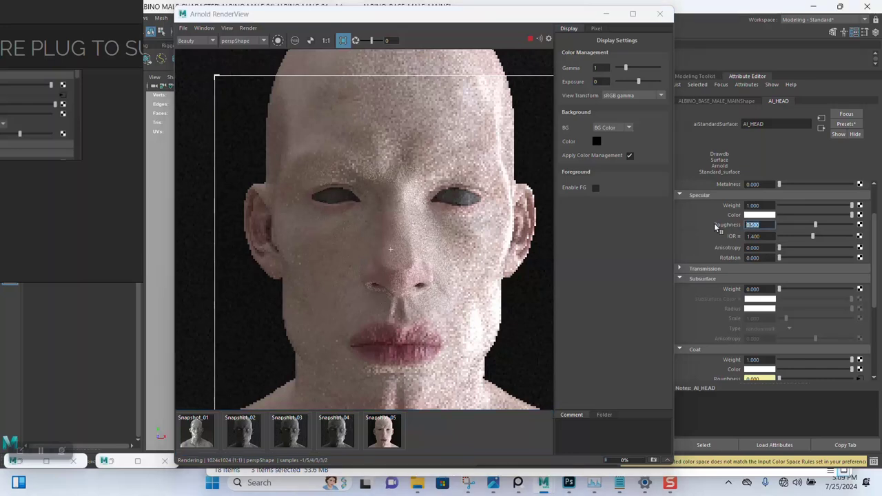
{"action": "type", "text": "0."}
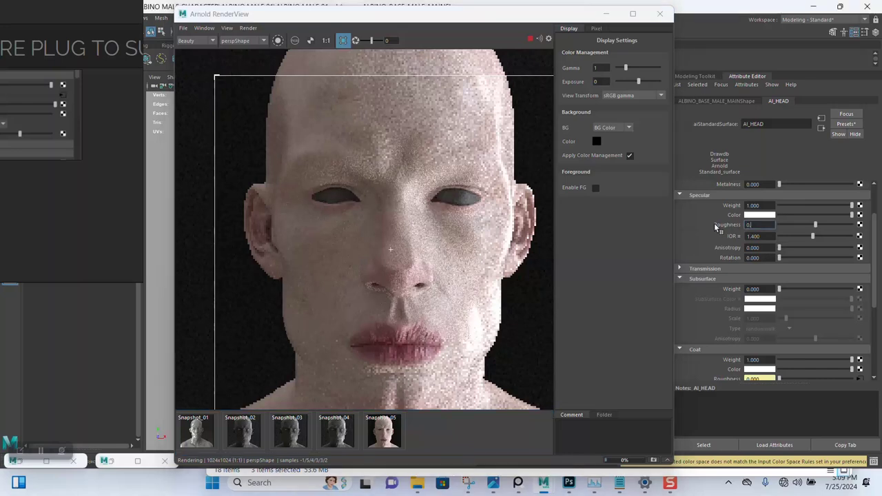
{"action": "type", "text": "75"}
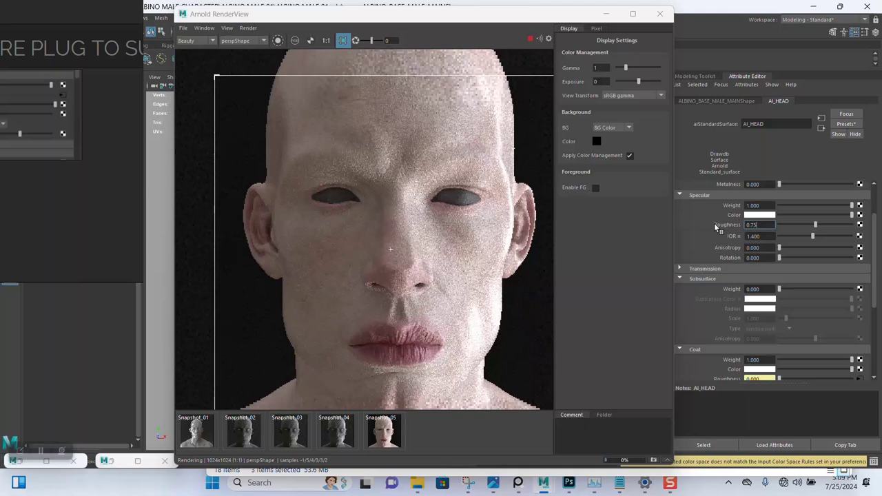
{"action": "key", "text": "Return"}
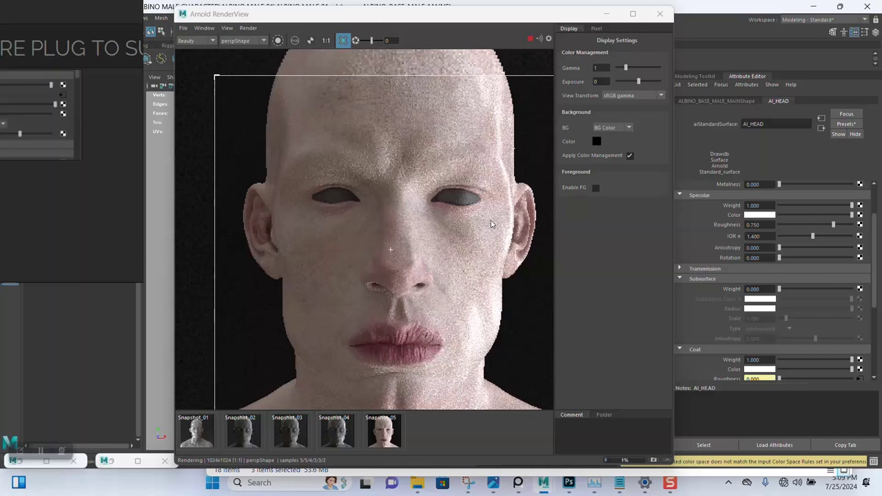
Raise the AI_HEAD subsurface weight from 0 to 1.000
{"action": "scroll", "coordinate": [447, 240], "scroll_direction": "down", "scroll_amount": 2}
{"action": "scroll", "coordinate": [427, 245], "scroll_direction": "up", "scroll_amount": 2}
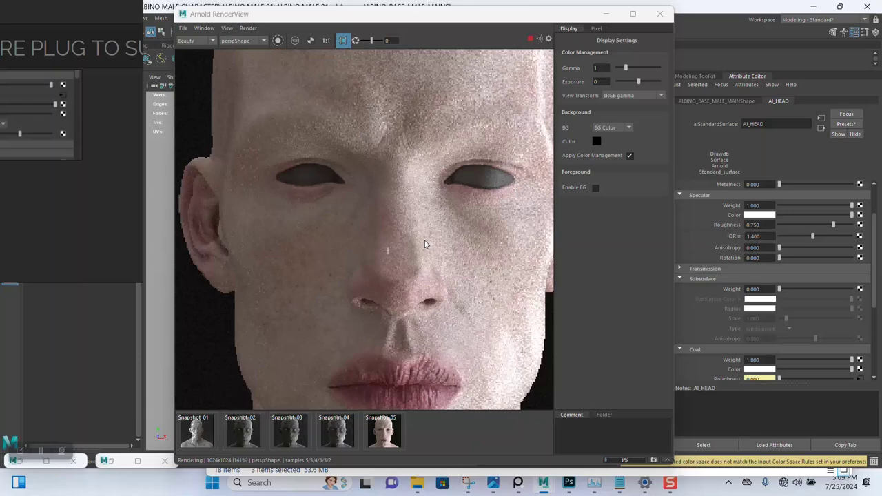
{"action": "scroll", "coordinate": [424, 244], "scroll_direction": "down", "scroll_amount": 1}
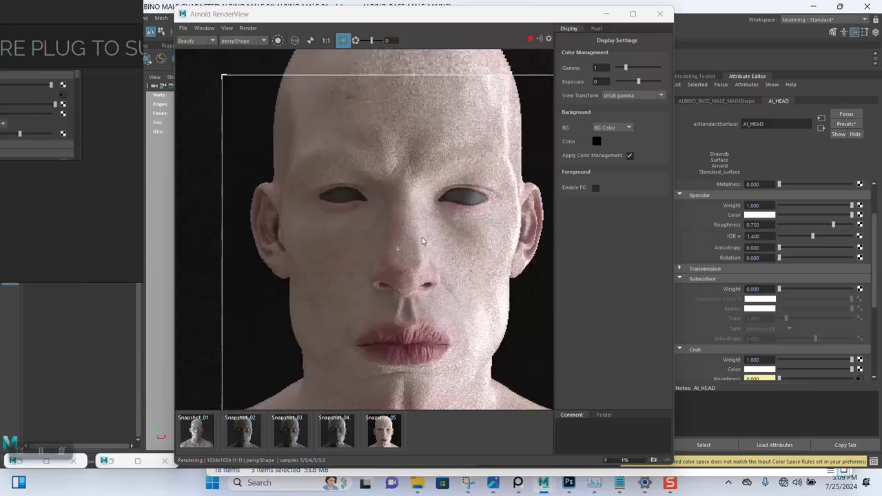
{"action": "scroll", "coordinate": [431, 337], "scroll_direction": "up", "scroll_amount": 1}
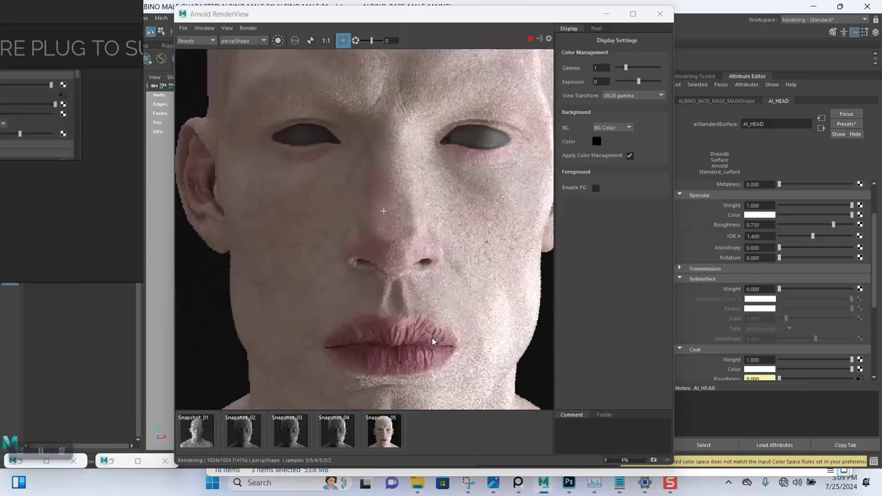
{"action": "scroll", "coordinate": [427, 313], "scroll_direction": "down", "scroll_amount": 1}
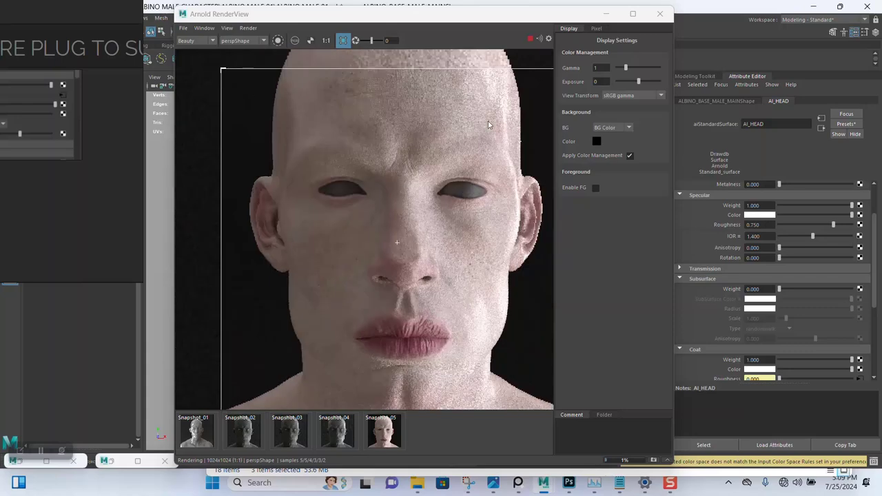
{"action": "left_click", "coordinate": [529, 40]}
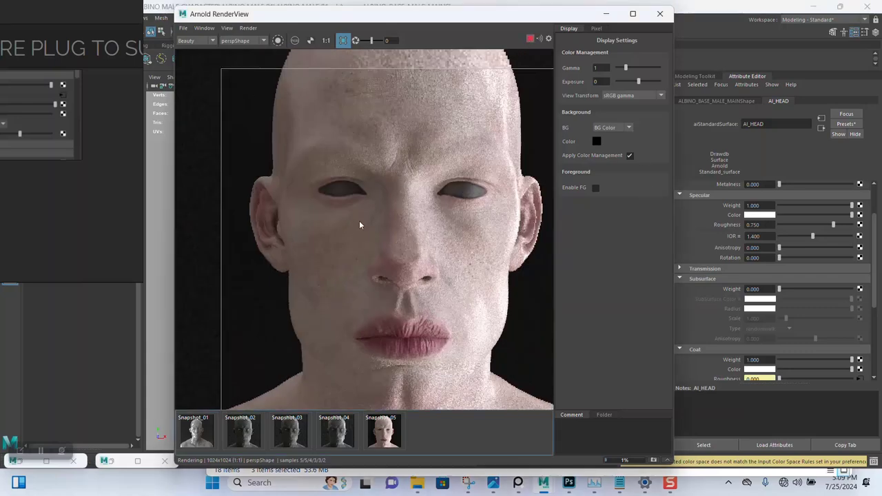
{"action": "left_click_drag", "start_coordinate": [779, 288], "coordinate": [852, 305]}
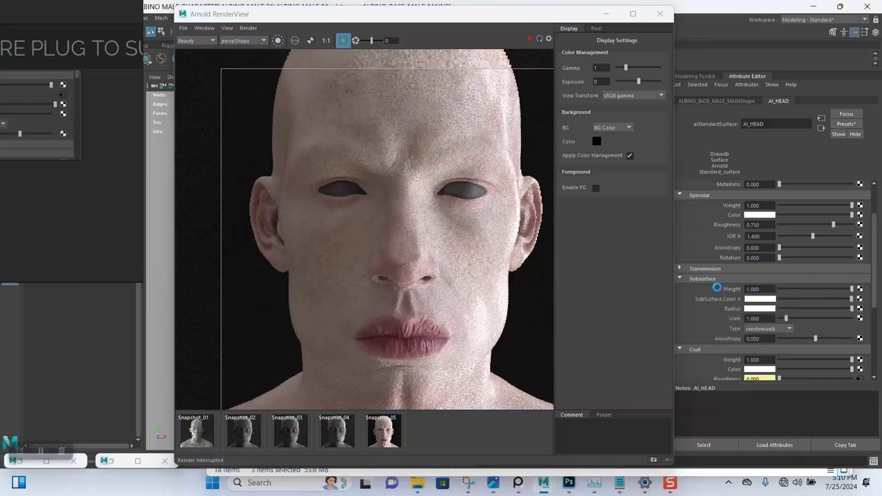
Keep randomwalk as the subsurface type and set subsurface scale to 0.1
{"action": "left_click", "coordinate": [764, 329]}
{"action": "left_click", "coordinate": [763, 348]}
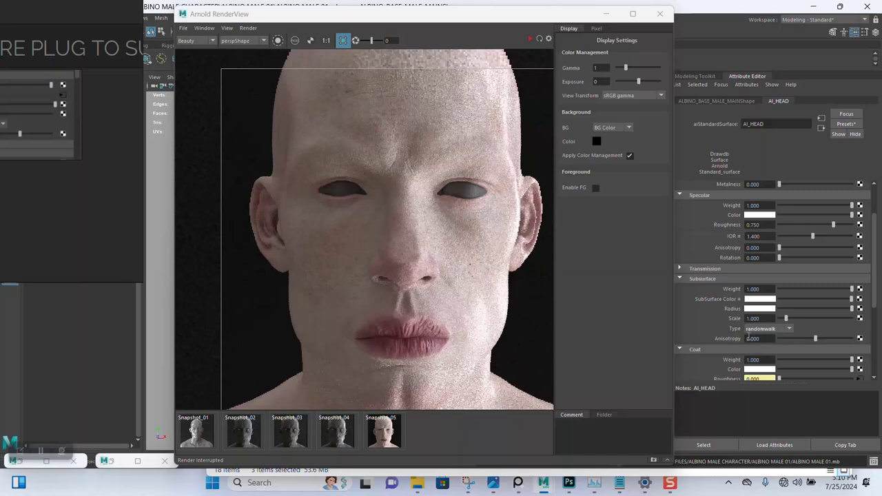
{"action": "left_click", "coordinate": [758, 318]}
{"action": "type", "text": "0.1"}
{"action": "key", "text": "Return"}
Make the subsurface radius orange with RGB 1.0, 0.35, 0.20
{"action": "left_click", "coordinate": [760, 309]}
{"action": "left_click", "coordinate": [855, 374]}
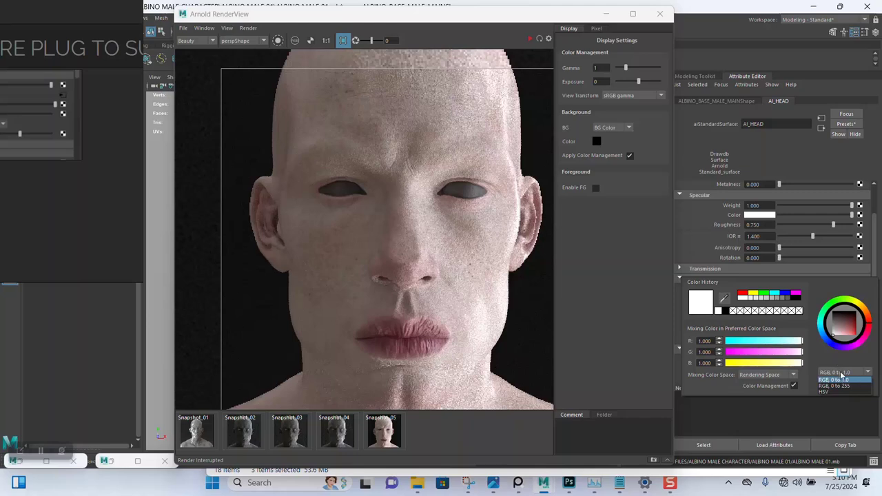
{"action": "left_click", "coordinate": [830, 356]}
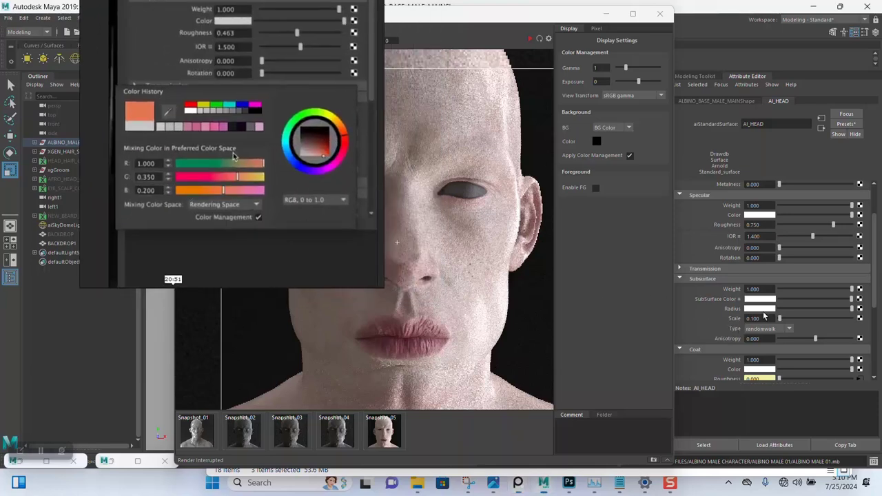
{"action": "left_click", "coordinate": [760, 309]}
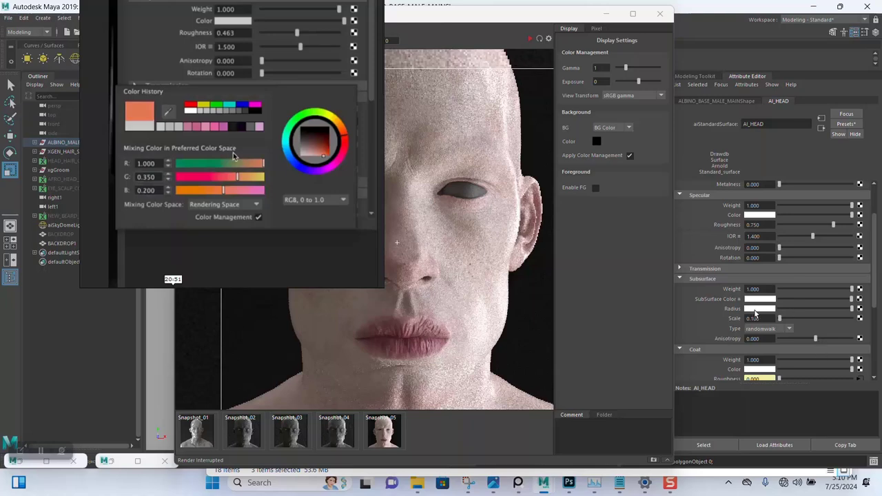
{"action": "left_click", "coordinate": [758, 308]}
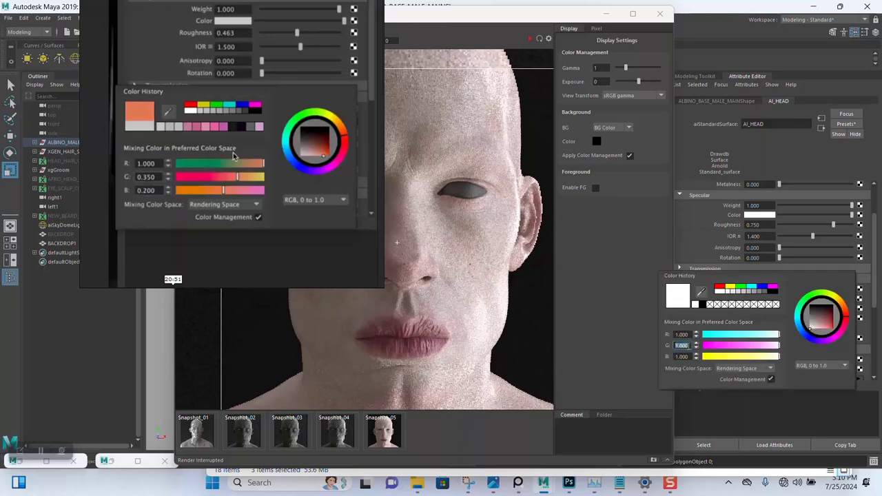
{"action": "type", "text": "0.35"}
{"action": "key", "text": "Tab"}
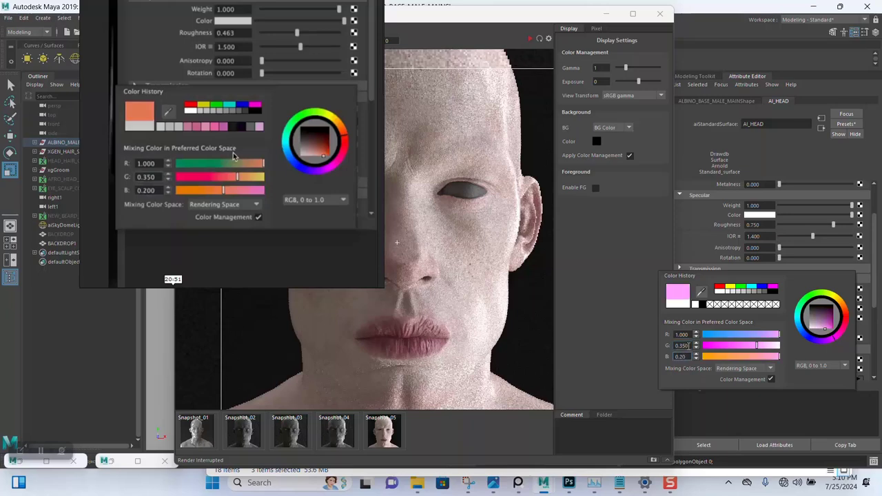
{"action": "type", "text": "0.20"}
{"action": "key", "text": "Return"}
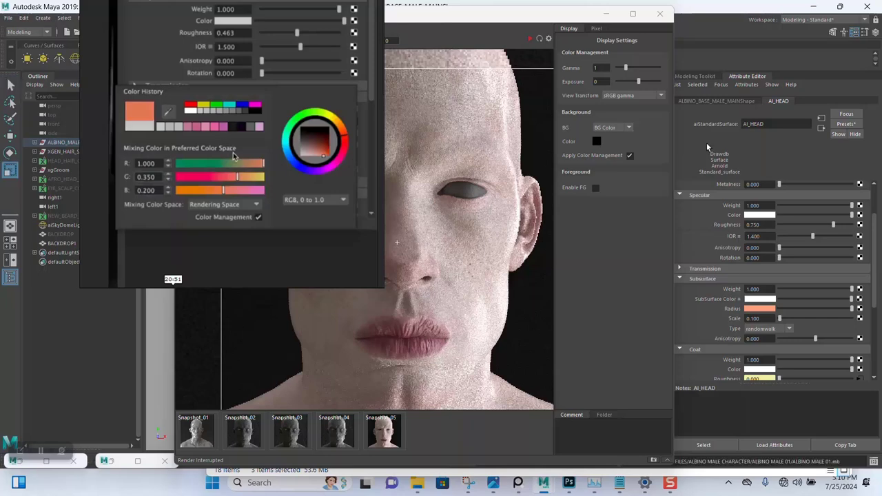
{"action": "left_click_drag", "start_coordinate": [233, 152], "coordinate": [69, 184]}
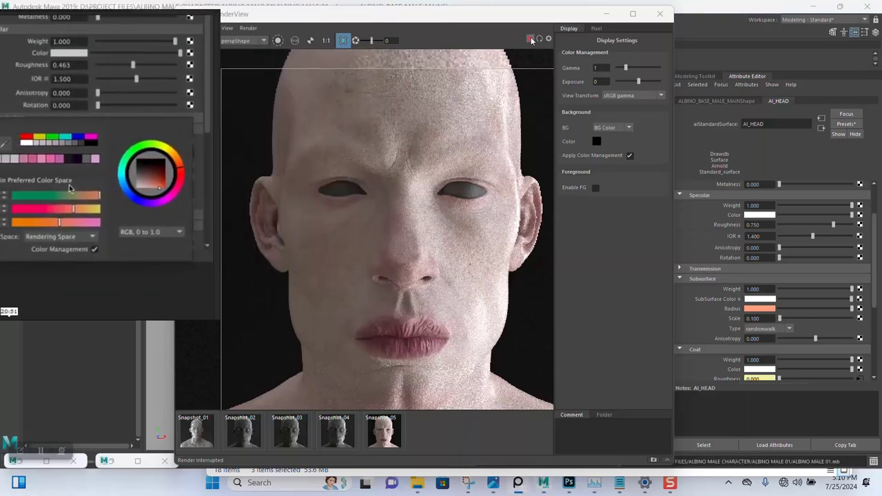
Save the scene, start a fresh Arnold render of the head, then interrupt it
{"action": "key", "text": "ctrl+s"}
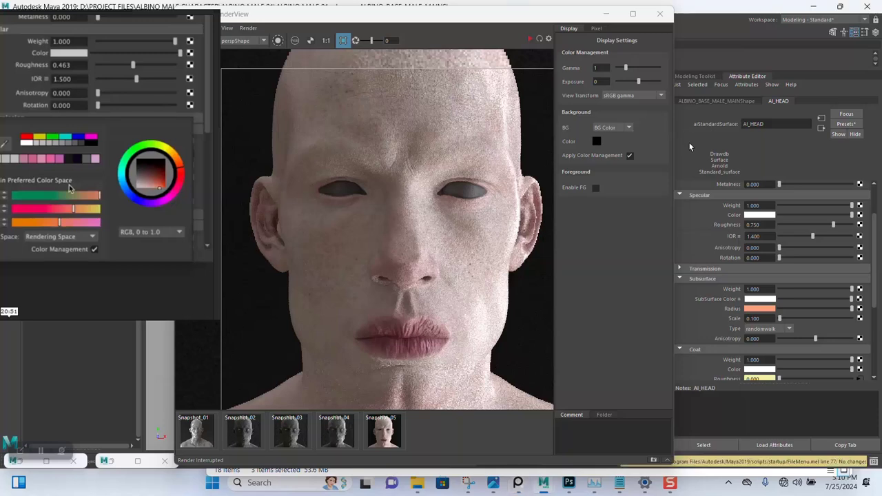
{"action": "left_click", "coordinate": [528, 39]}
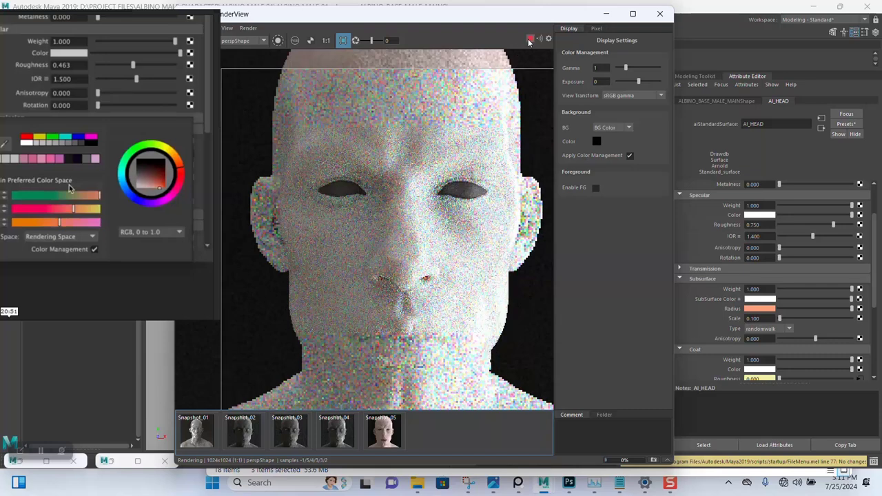
{"action": "key", "text": "Escape"}
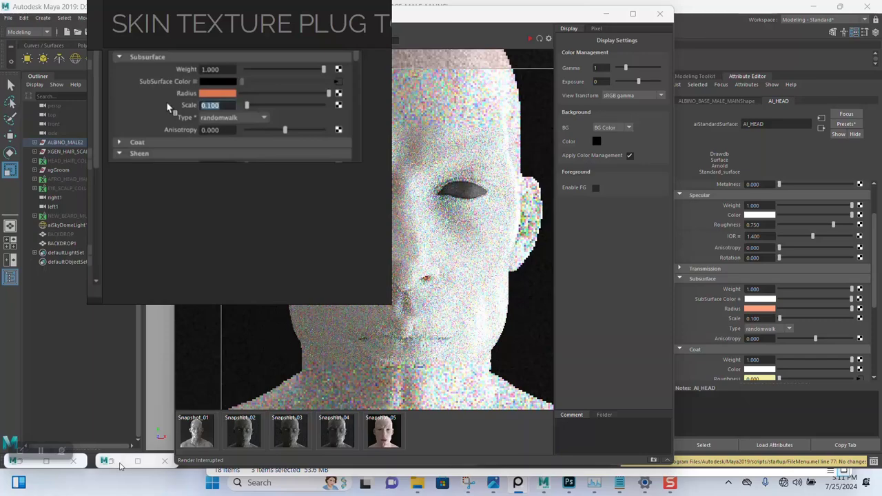
Graph the AI_HEAD material's shading network in Hypershade and lay it out
{"action": "scroll", "coordinate": [258, 275], "scroll_direction": "down", "scroll_amount": 3}
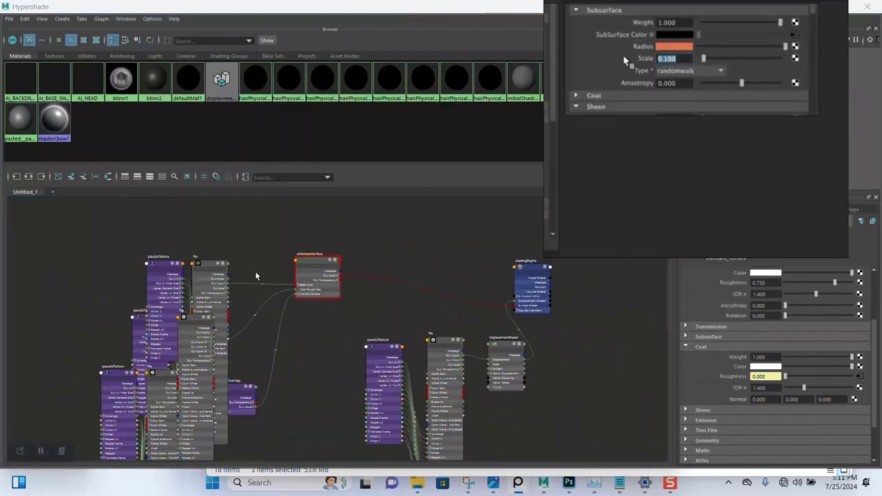
{"action": "middle_click_drag", "start_coordinate": [266, 267], "coordinate": [287, 257], "text": "alt"}
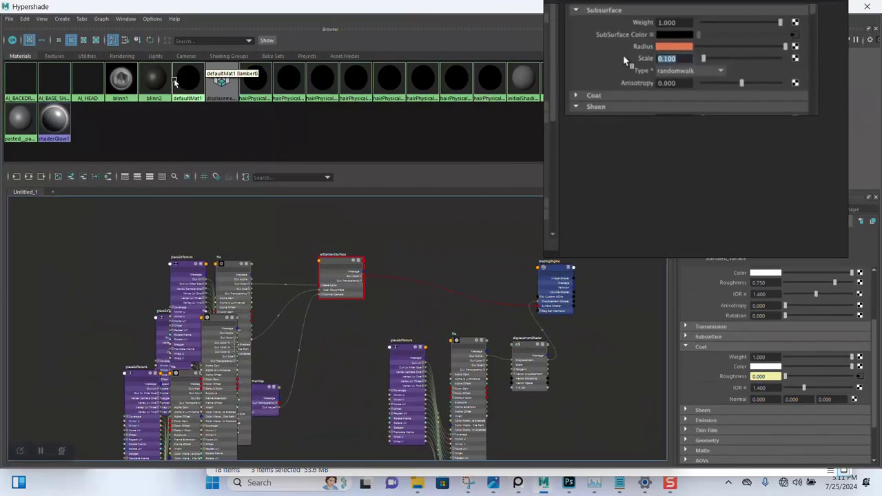
{"action": "left_click", "coordinate": [84, 76]}
{"action": "right_click", "coordinate": [85, 78]}
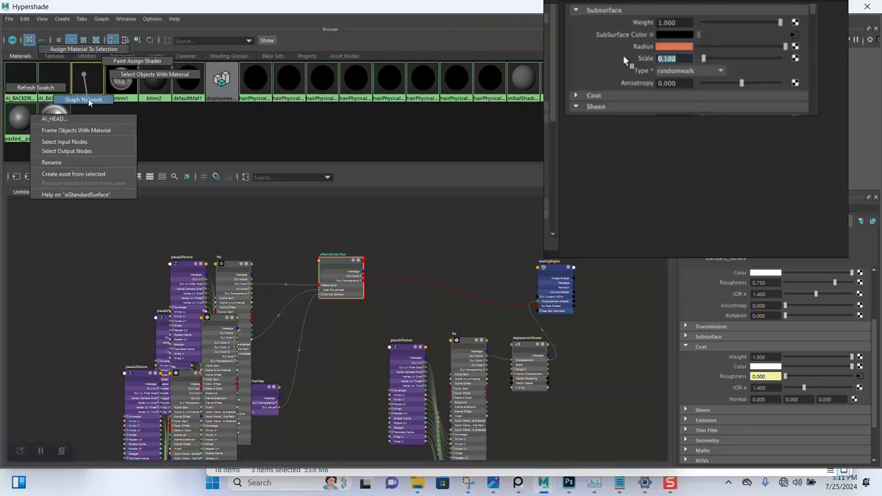
{"action": "left_click", "coordinate": [83, 100]}
{"action": "middle_click_drag", "start_coordinate": [385, 333], "coordinate": [470, 329], "text": "alt"}
{"action": "scroll", "coordinate": [399, 346], "scroll_direction": "up", "scroll_amount": 5}
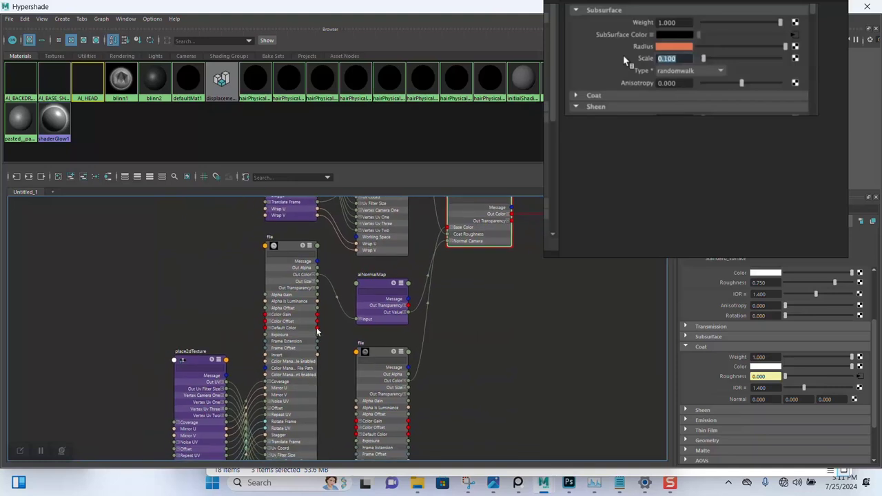
{"action": "middle_click_drag", "start_coordinate": [227, 297], "coordinate": [210, 324], "text": "alt"}
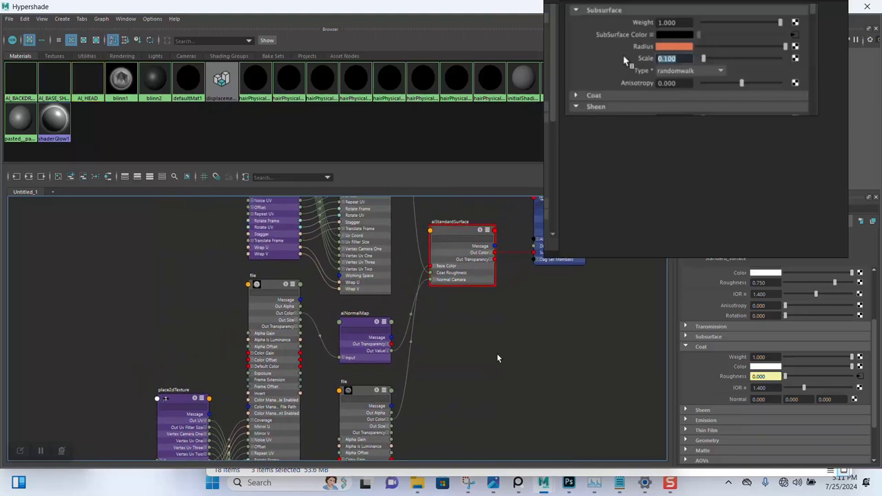
{"action": "middle_click_drag", "start_coordinate": [502, 337], "coordinate": [470, 329], "text": "alt"}
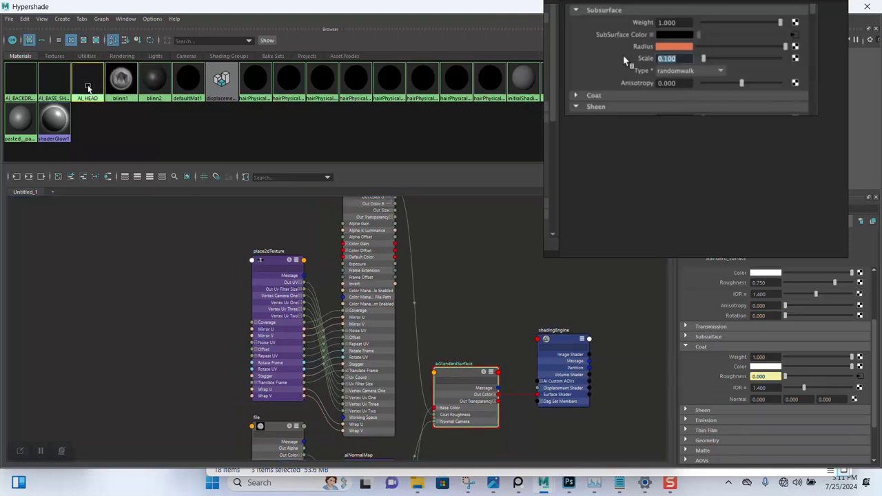
{"action": "right_click", "coordinate": [88, 89]}
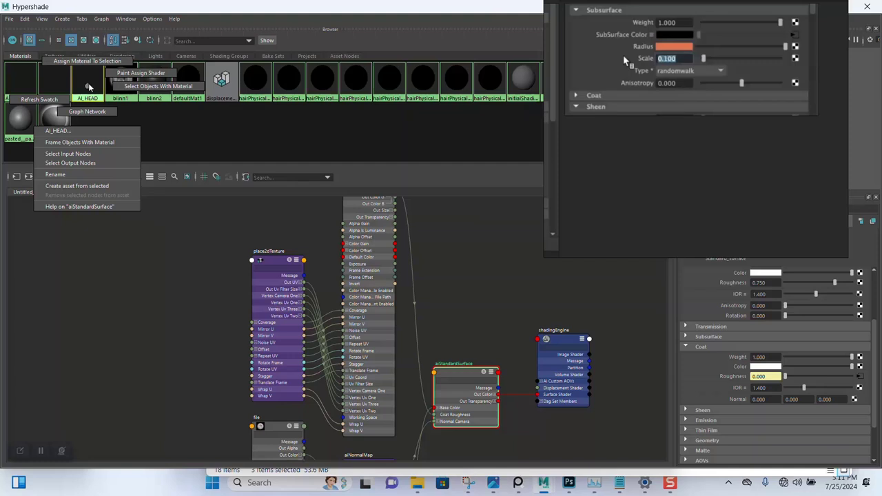
{"action": "left_click", "coordinate": [87, 110]}
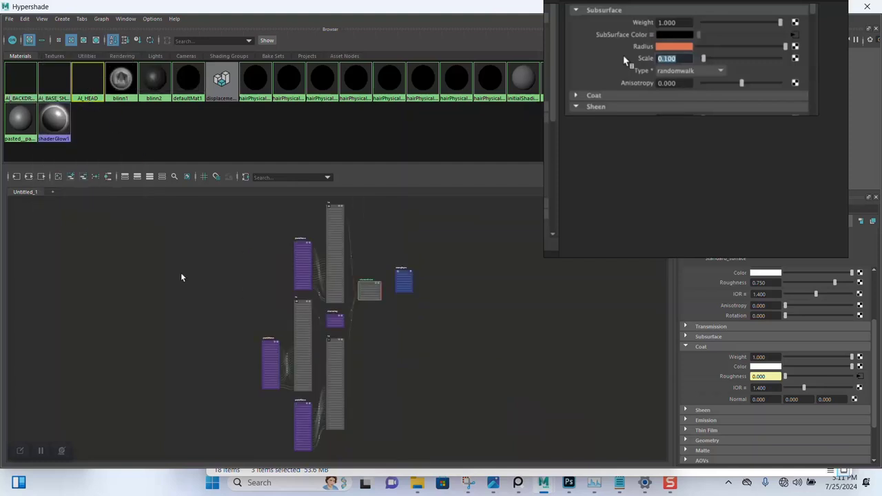
Select all nodes in the AI_HEAD network and collapse them to compact headers
{"action": "scroll", "coordinate": [177, 275], "scroll_direction": "up", "scroll_amount": 3}
{"action": "middle_click_drag", "start_coordinate": [316, 292], "coordinate": [187, 256], "text": "alt"}
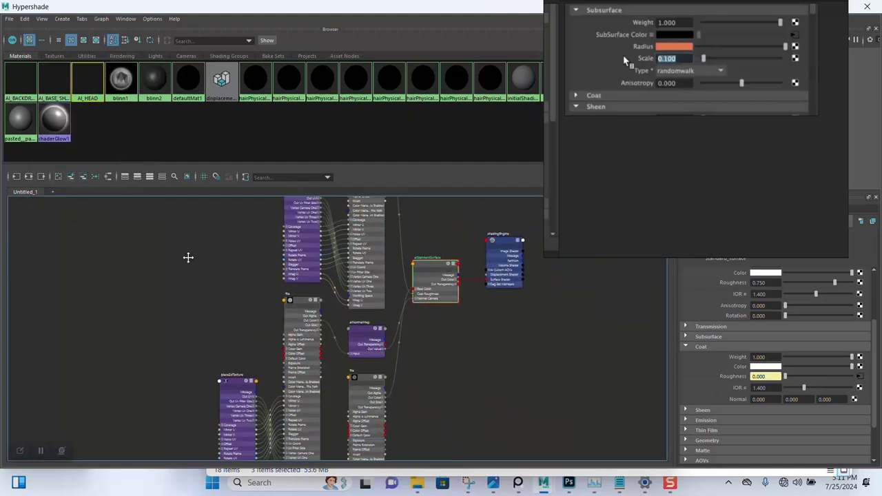
{"action": "scroll", "coordinate": [458, 350], "scroll_direction": "up", "scroll_amount": 5}
{"action": "middle_click_drag", "start_coordinate": [459, 351], "coordinate": [572, 427], "text": "alt"}
{"action": "middle_click_drag", "start_coordinate": [340, 309], "coordinate": [354, 315], "text": "alt"}
{"action": "scroll", "coordinate": [354, 315], "scroll_direction": "down", "scroll_amount": 6}
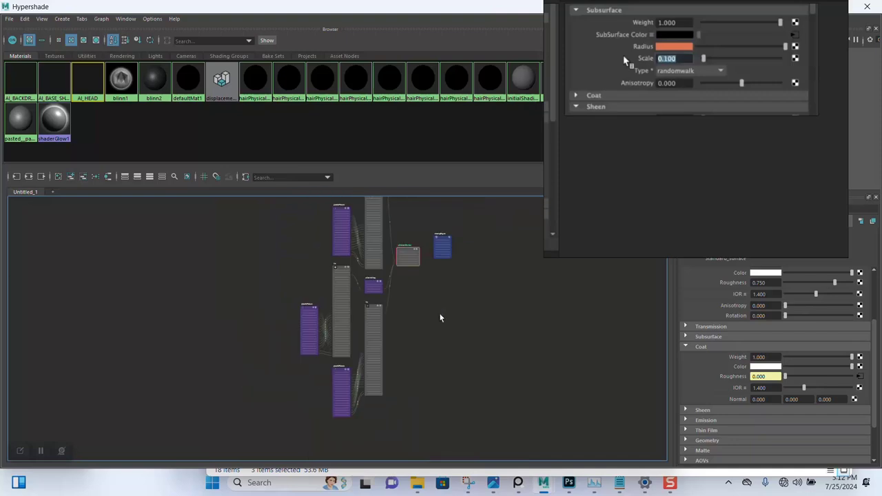
{"action": "scroll", "coordinate": [428, 345], "scroll_direction": "up", "scroll_amount": 2}
{"action": "scroll", "coordinate": [425, 350], "scroll_direction": "up", "scroll_amount": 5}
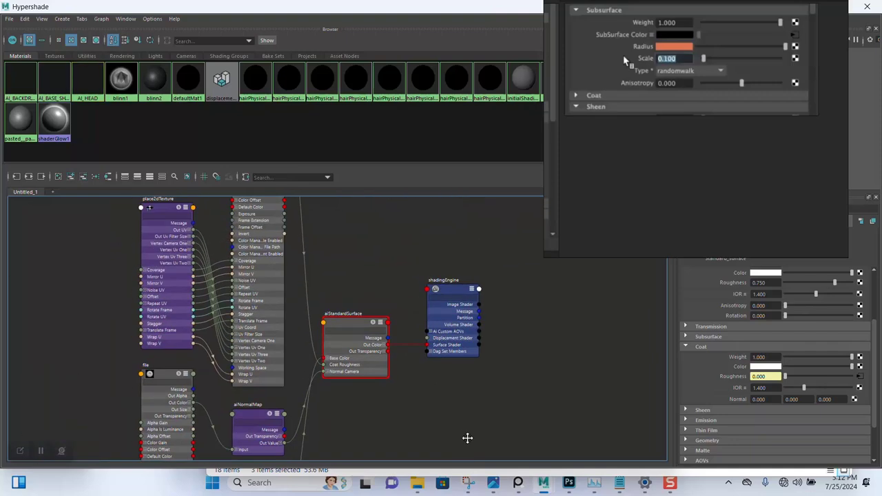
{"action": "scroll", "coordinate": [414, 325], "scroll_direction": "up", "scroll_amount": 5}
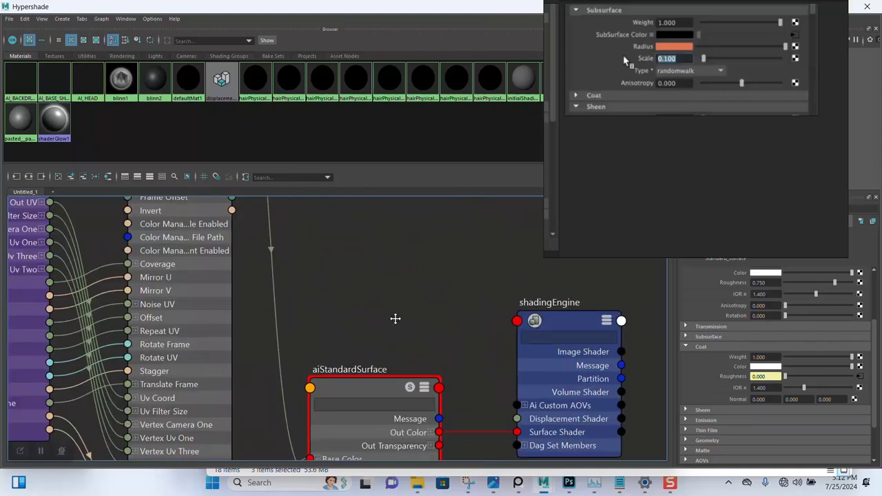
{"action": "middle_click_drag", "start_coordinate": [376, 325], "coordinate": [235, 352], "text": "alt"}
{"action": "scroll", "coordinate": [229, 348], "scroll_direction": "down", "scroll_amount": 2}
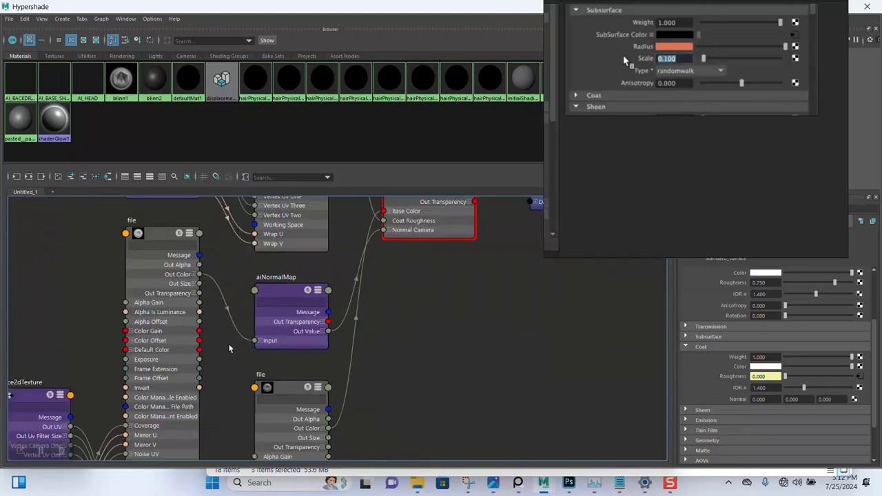
{"action": "left_click", "coordinate": [157, 237]}
{"action": "key", "text": "1"}
{"action": "scroll", "coordinate": [200, 290], "scroll_direction": "down", "scroll_amount": 5}
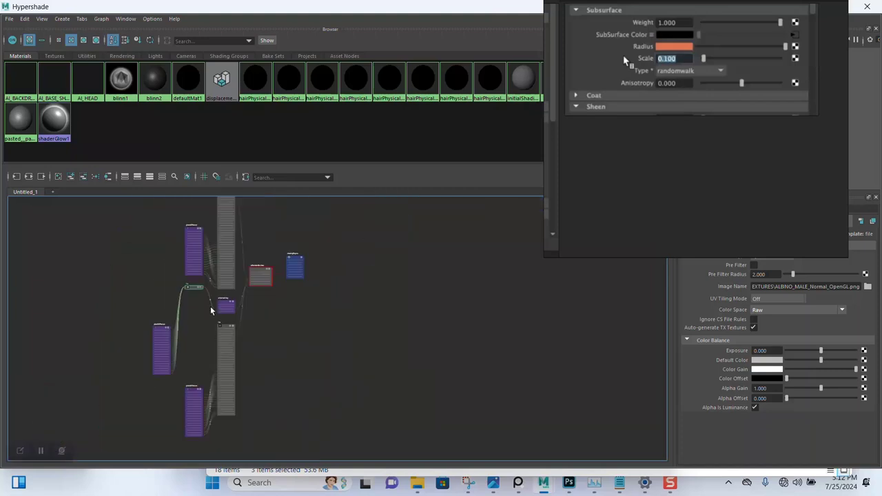
{"action": "scroll", "coordinate": [398, 338], "scroll_direction": "down", "scroll_amount": 1}
{"action": "left_click_drag", "start_coordinate": [157, 219], "coordinate": [404, 464]}
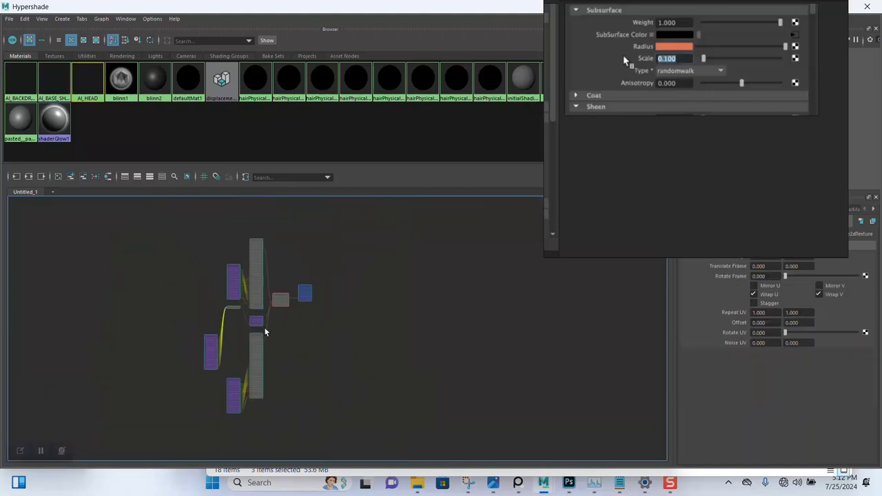
{"action": "key", "text": "1"}
Rearrange the collapsed network into neat horizontal rows
{"action": "scroll", "coordinate": [349, 335], "scroll_direction": "up", "scroll_amount": 3}
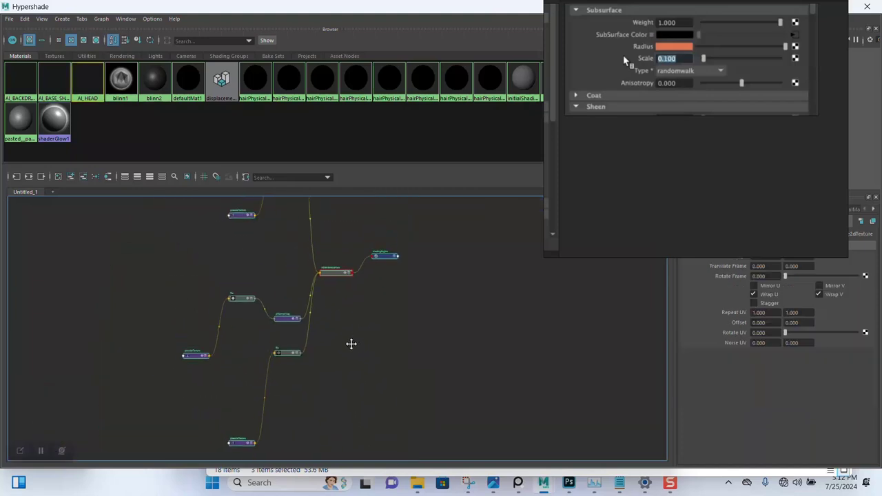
{"action": "middle_click_drag", "start_coordinate": [351, 343], "coordinate": [362, 362], "text": "alt"}
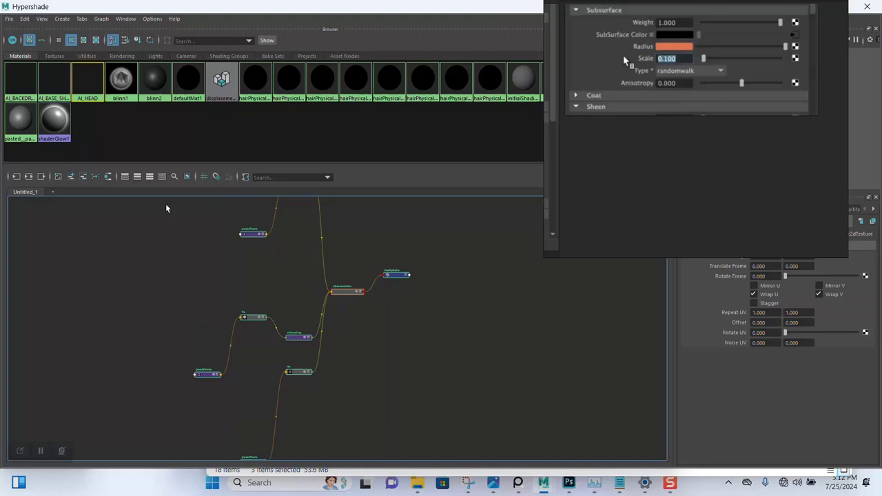
{"action": "left_click", "coordinate": [95, 177]}
{"action": "middle_click_drag", "start_coordinate": [439, 370], "coordinate": [418, 378]}
{"action": "key", "text": "3"}
{"action": "scroll", "coordinate": [374, 311], "scroll_direction": "up", "scroll_amount": 2}
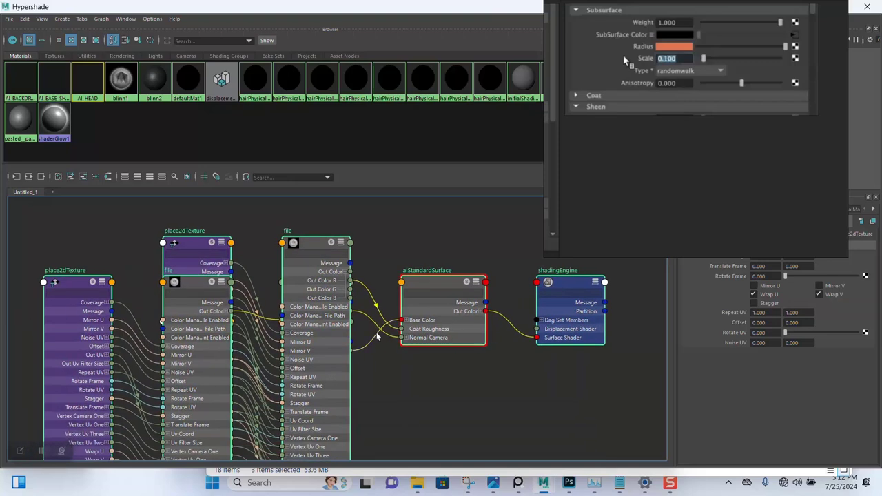
{"action": "key", "text": "1"}
Check the aiStandardSurface node's connected attributes, then select the roughness file node
{"action": "left_click", "coordinate": [441, 284]}
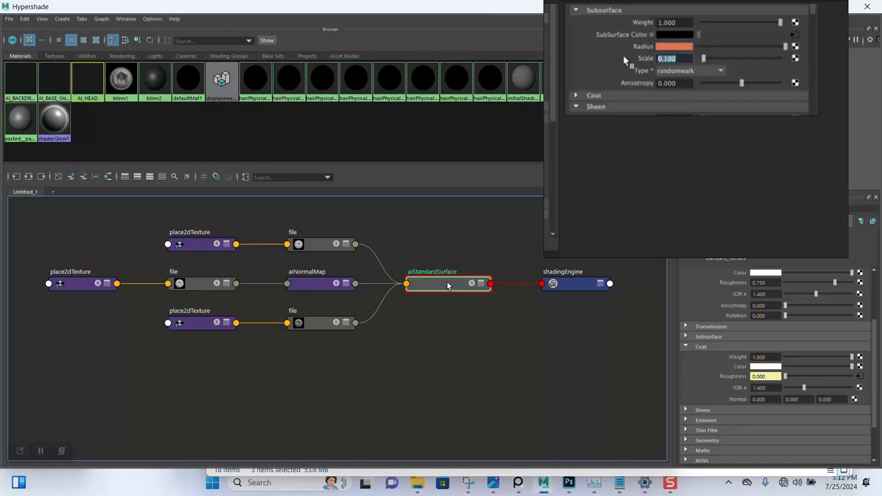
{"action": "key", "text": "2"}
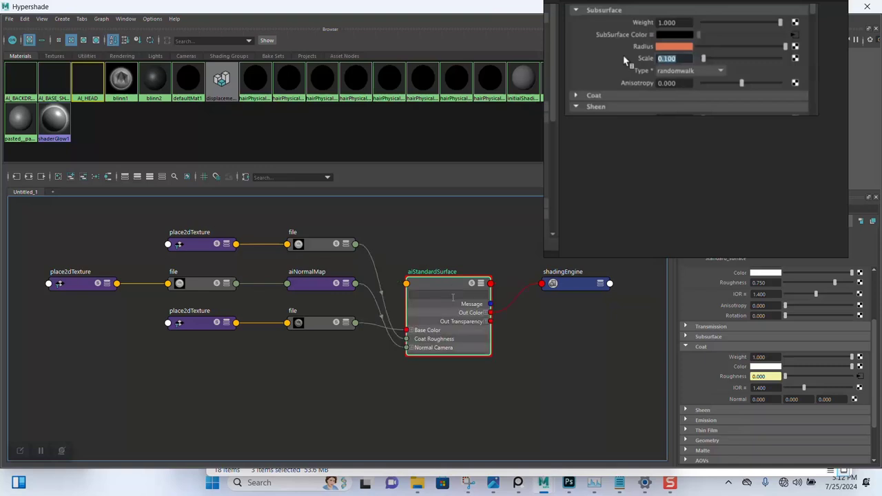
{"action": "key", "text": "1"}
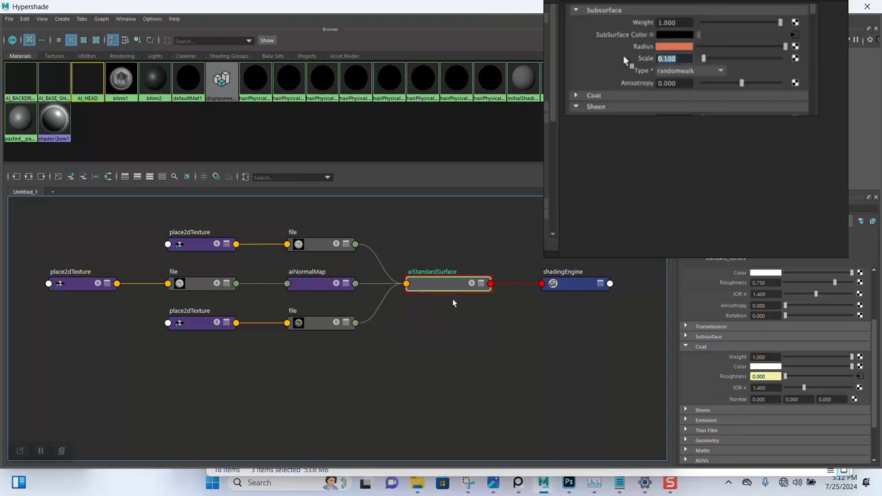
{"action": "left_click", "coordinate": [451, 259]}
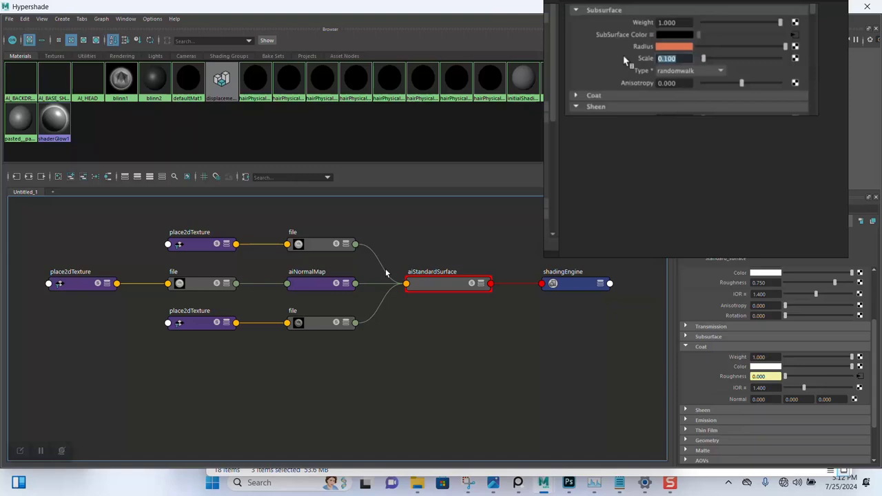
{"action": "left_click", "coordinate": [323, 246]}
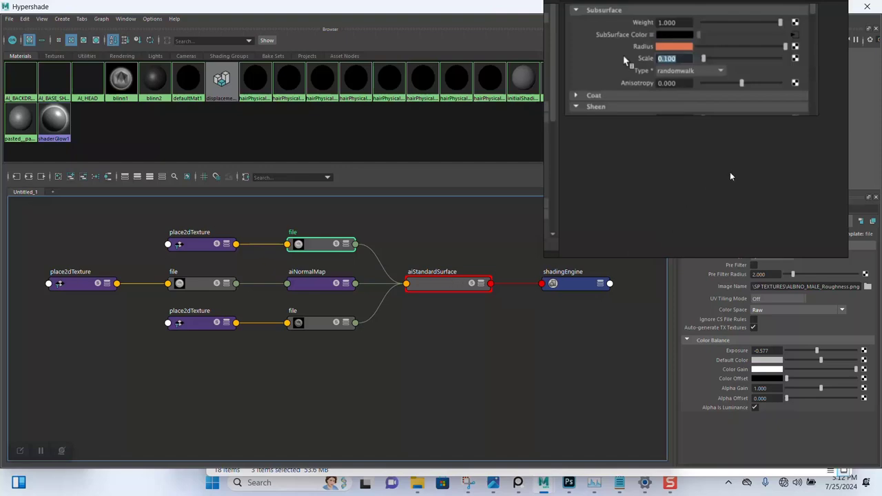
Close Hypershade, select ALBINO_MALE, and reopen Hypershade via Windows > Rendering Editors
{"action": "left_click", "coordinate": [866, 6]}
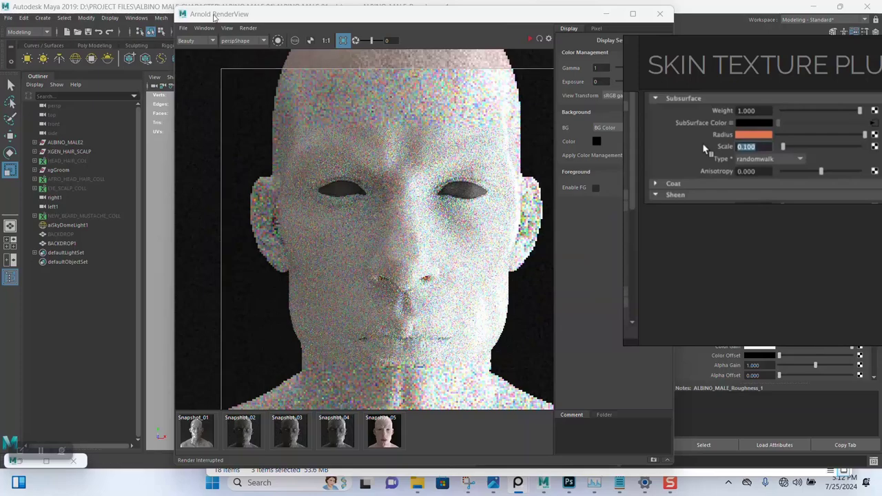
{"action": "left_click_drag", "start_coordinate": [214, 18], "coordinate": [193, 14]}
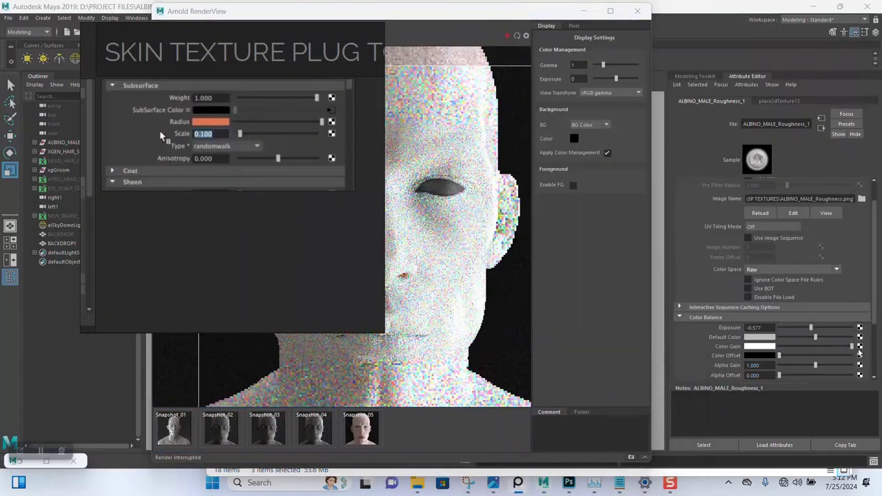
{"action": "left_click", "coordinate": [443, 103]}
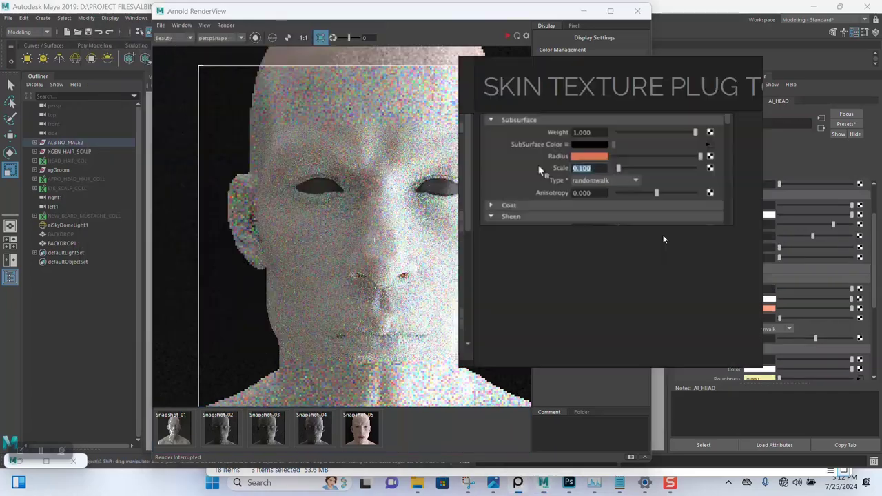
{"action": "left_click", "coordinate": [136, 17]}
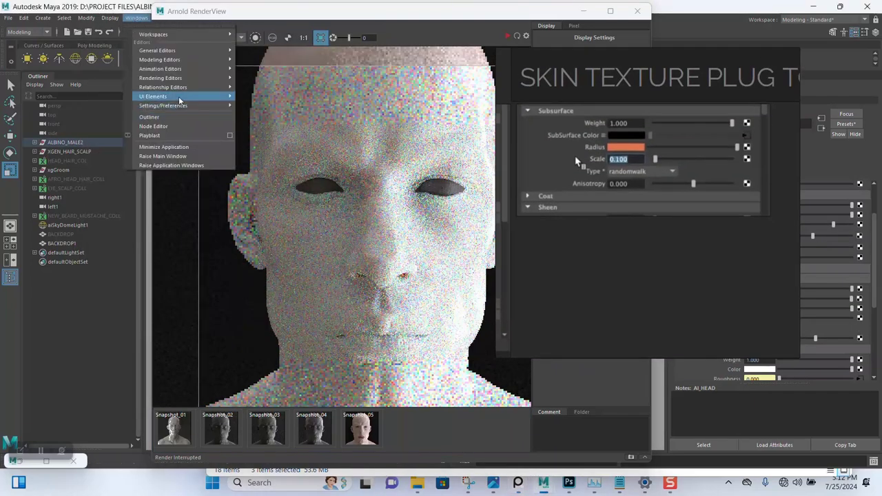
{"action": "mouse_move", "coordinate": [193, 92]}
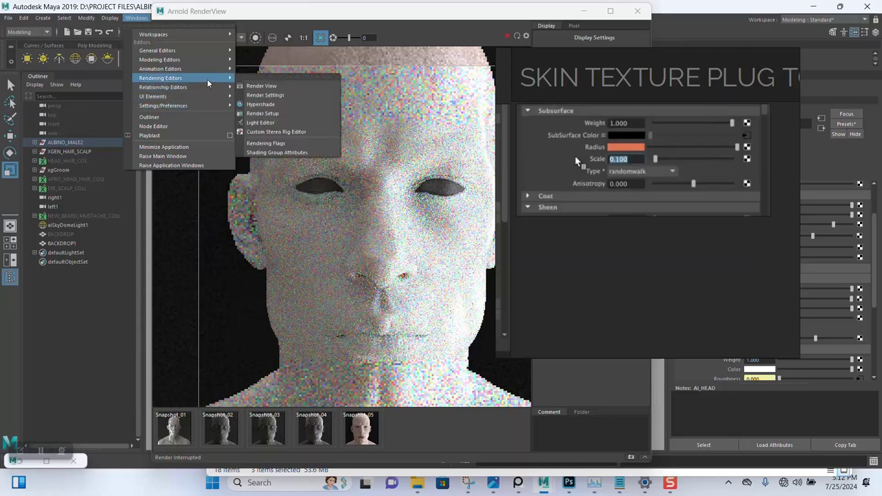
{"action": "left_click", "coordinate": [263, 101]}
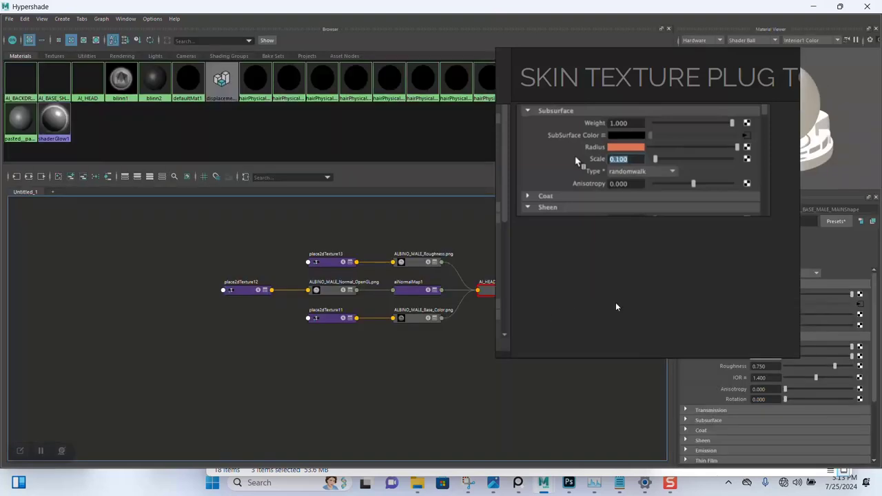
Graph the AI_HEAD material's network, then show only its input connections
{"action": "left_click", "coordinate": [88, 84]}
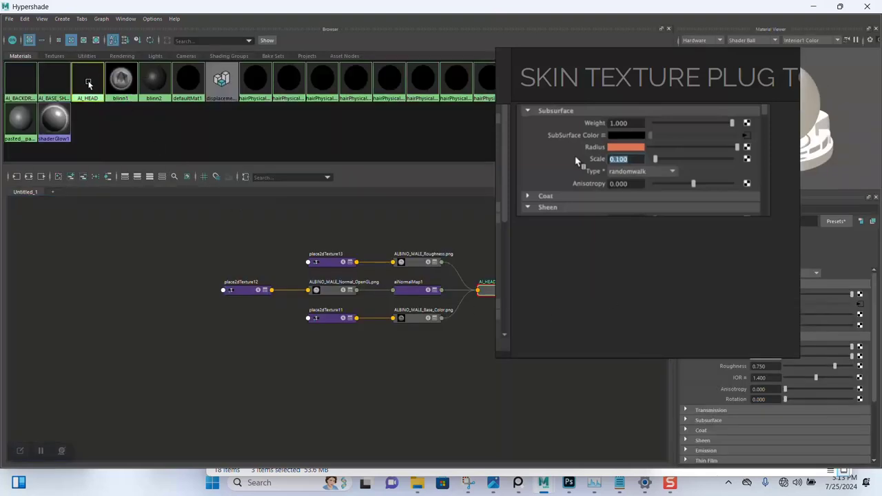
{"action": "right_click", "coordinate": [88, 84]}
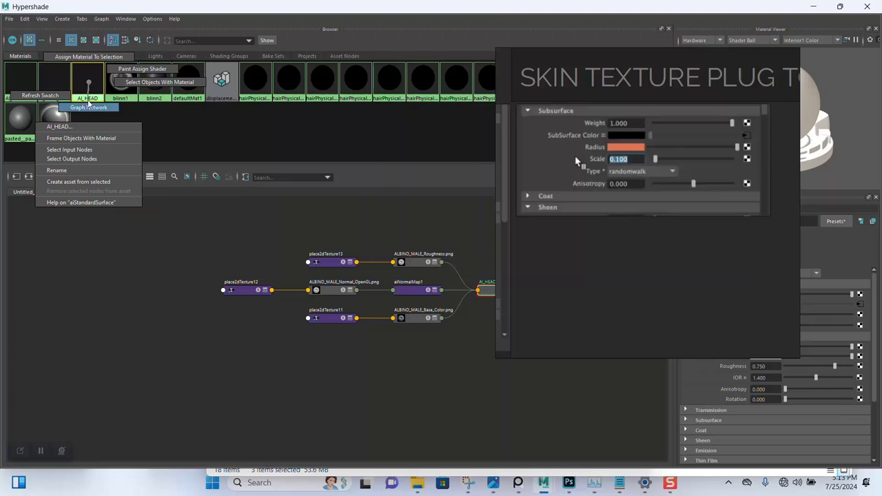
{"action": "left_click", "coordinate": [89, 107]}
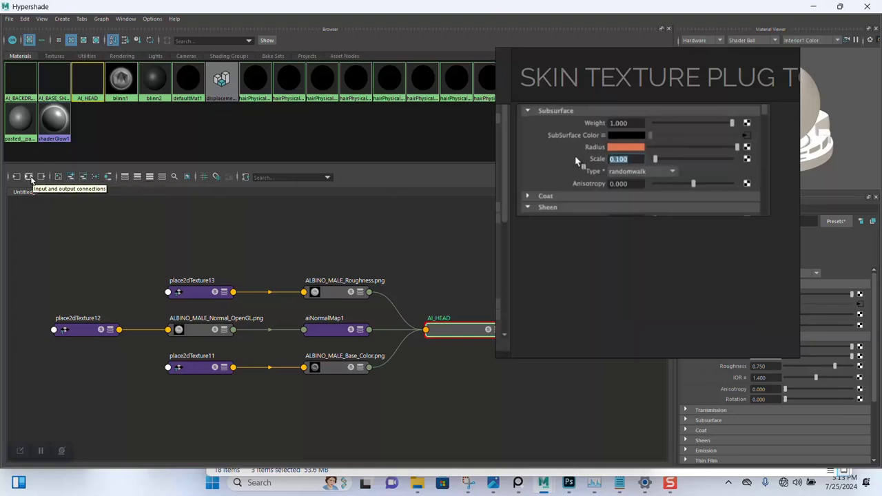
{"action": "left_click", "coordinate": [30, 178]}
{"action": "left_click", "coordinate": [40, 177]}
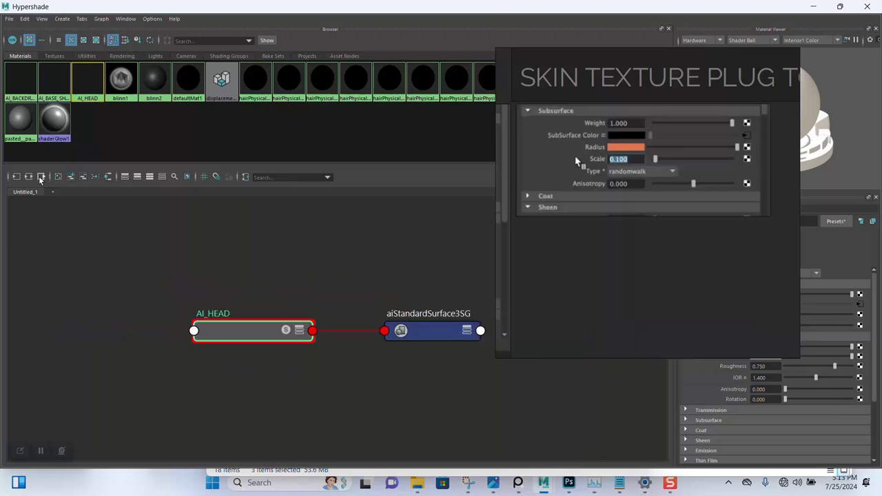
{"action": "left_click", "coordinate": [17, 177]}
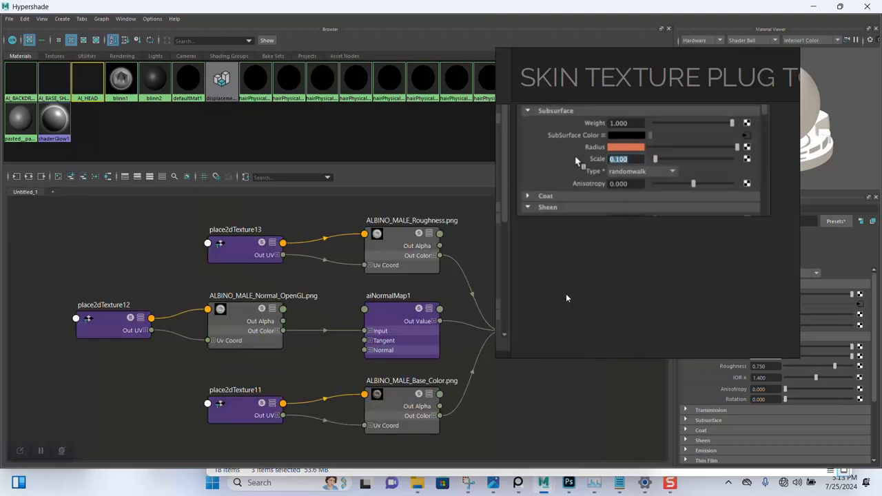
Connect ALBINO_MALE_Base_Color's Out Color to AI_HEAD's Subsurface Color input
{"action": "middle_click_drag", "start_coordinate": [501, 260], "coordinate": [398, 230], "text": "alt"}
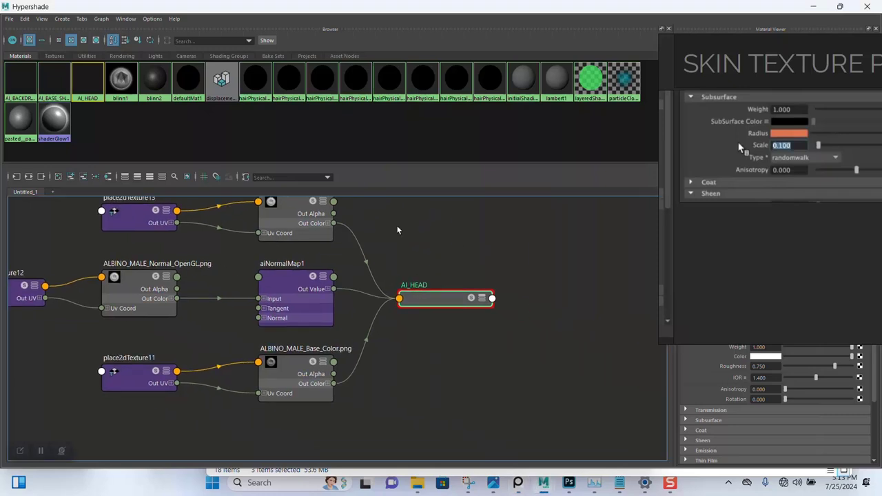
{"action": "left_click", "coordinate": [482, 299]}
{"action": "left_click", "coordinate": [481, 298]}
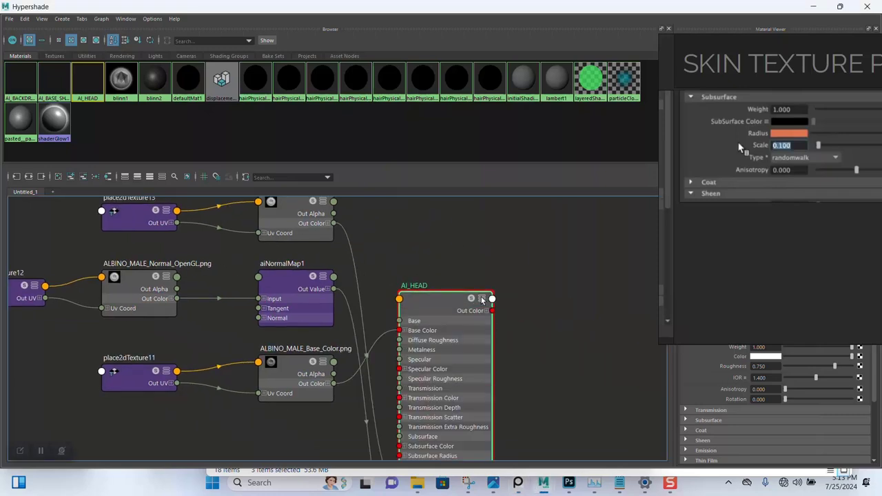
{"action": "scroll", "coordinate": [557, 290], "scroll_direction": "down", "scroll_amount": 5}
{"action": "middle_click_drag", "start_coordinate": [531, 305], "coordinate": [466, 322], "text": "alt"}
{"action": "scroll", "coordinate": [499, 317], "scroll_direction": "up", "scroll_amount": 2}
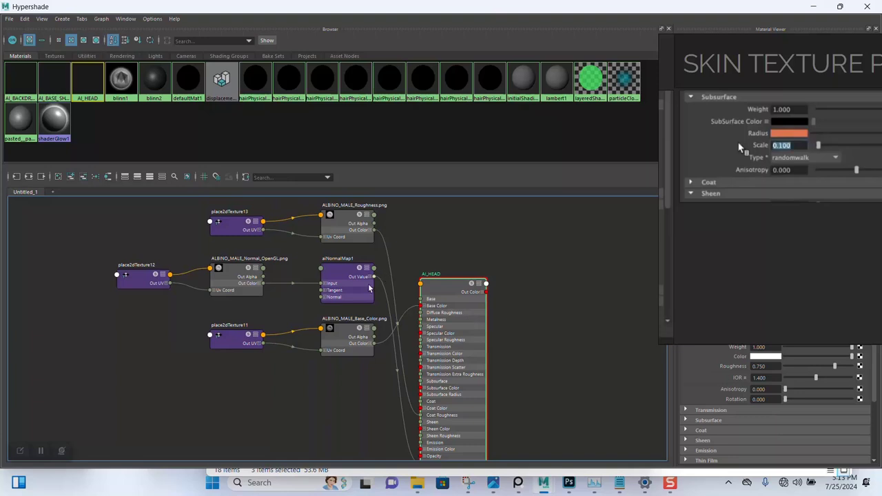
{"action": "left_click", "coordinate": [339, 331]}
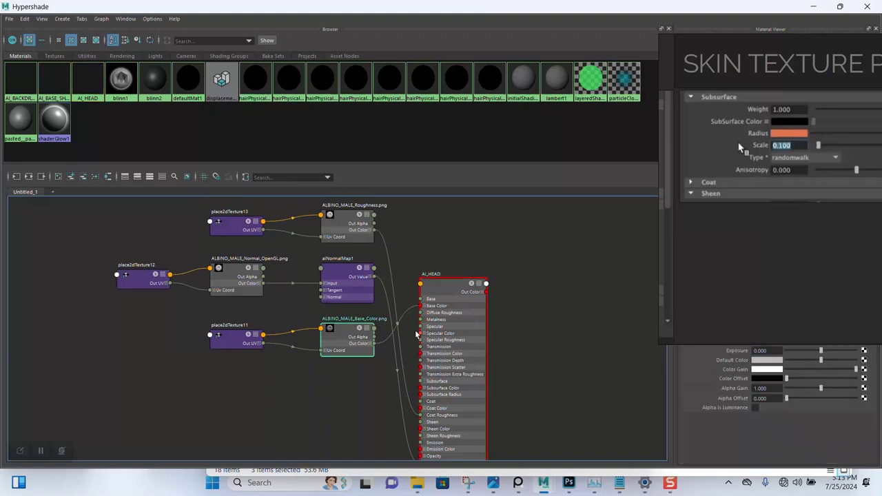
{"action": "scroll", "coordinate": [339, 317], "scroll_direction": "up", "scroll_amount": 3}
{"action": "middle_click_drag", "start_coordinate": [323, 273], "coordinate": [308, 269], "text": "alt"}
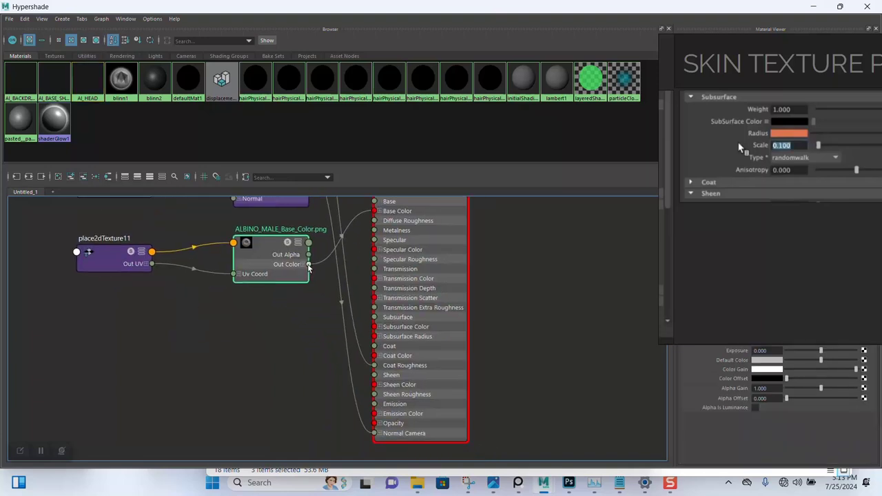
{"action": "left_click_drag", "start_coordinate": [309, 264], "coordinate": [377, 327]}
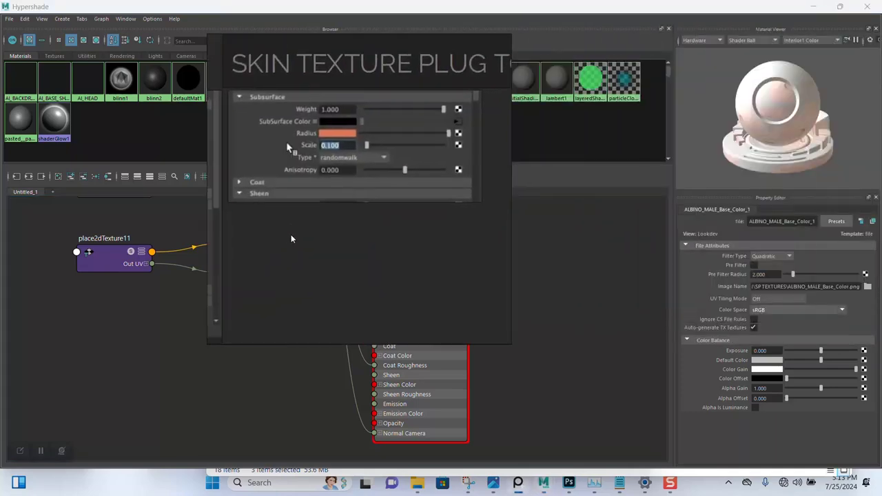
Minimize Hypershade and zoom in and out on the face in Arnold RenderView
{"action": "left_click", "coordinate": [840, 8]}
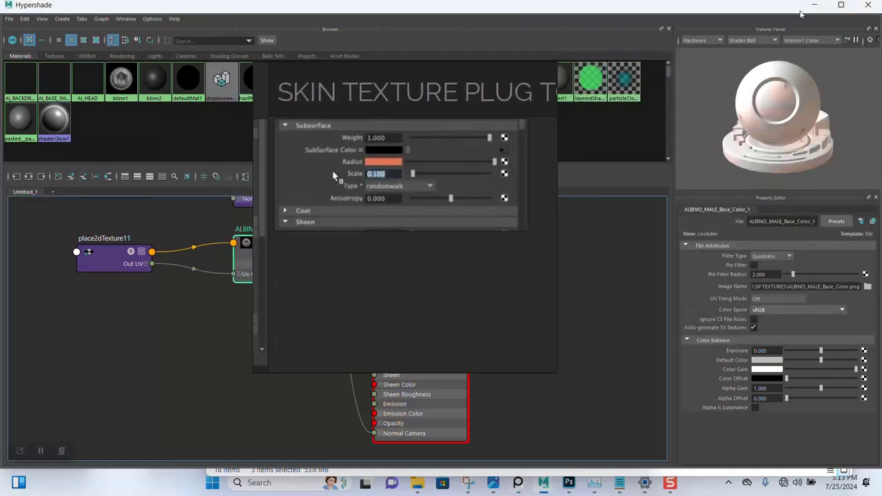
{"action": "left_click", "coordinate": [814, 5]}
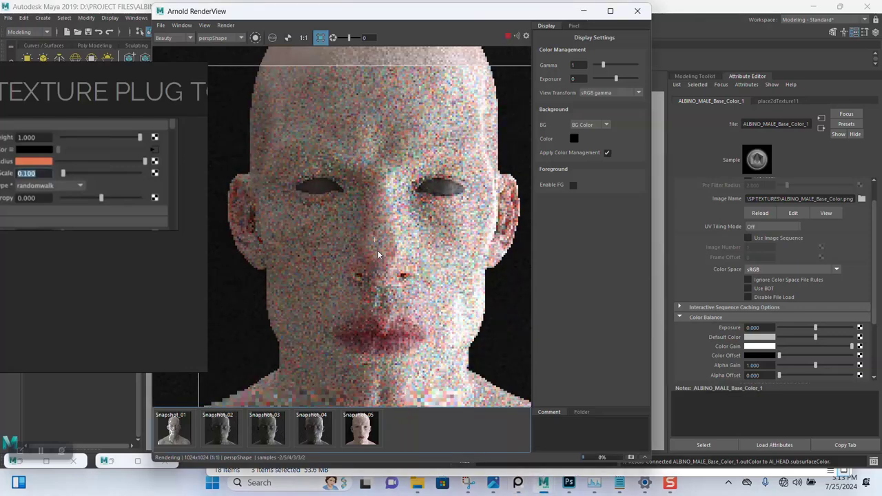
{"action": "scroll", "coordinate": [378, 254], "scroll_direction": "down", "scroll_amount": 3}
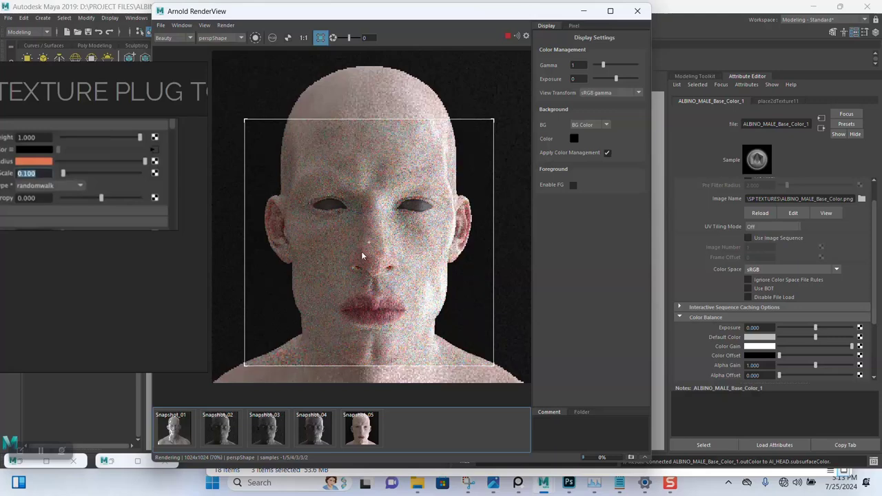
{"action": "scroll", "coordinate": [385, 245], "scroll_direction": "down", "scroll_amount": 2}
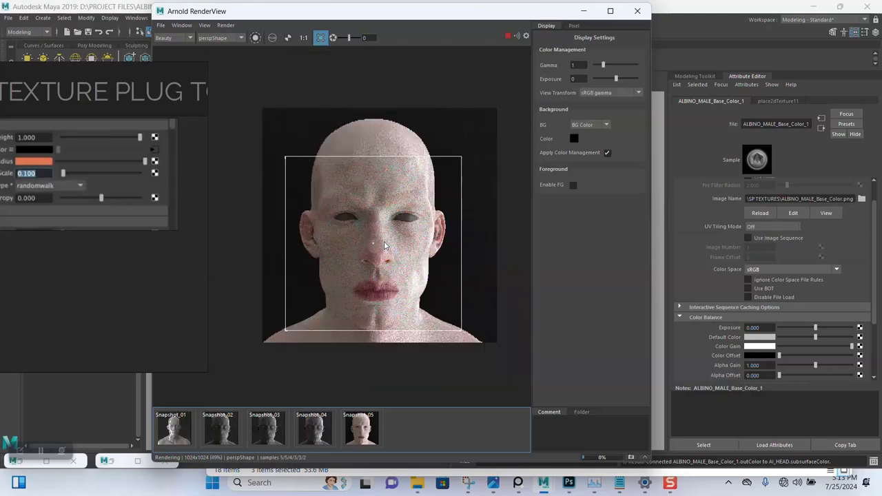
{"action": "scroll", "coordinate": [385, 244], "scroll_direction": "up", "scroll_amount": 3}
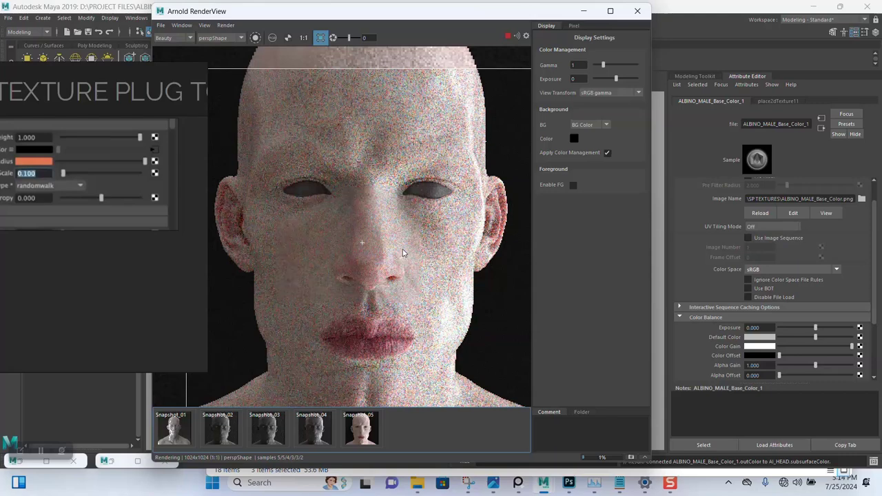
{"action": "scroll", "coordinate": [380, 242], "scroll_direction": "down", "scroll_amount": 2}
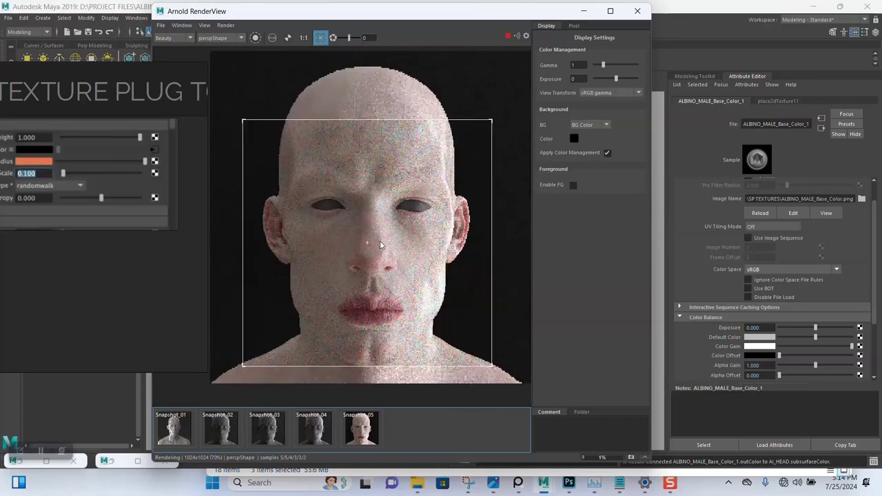
{"action": "scroll", "coordinate": [385, 240], "scroll_direction": "up", "scroll_amount": 2}
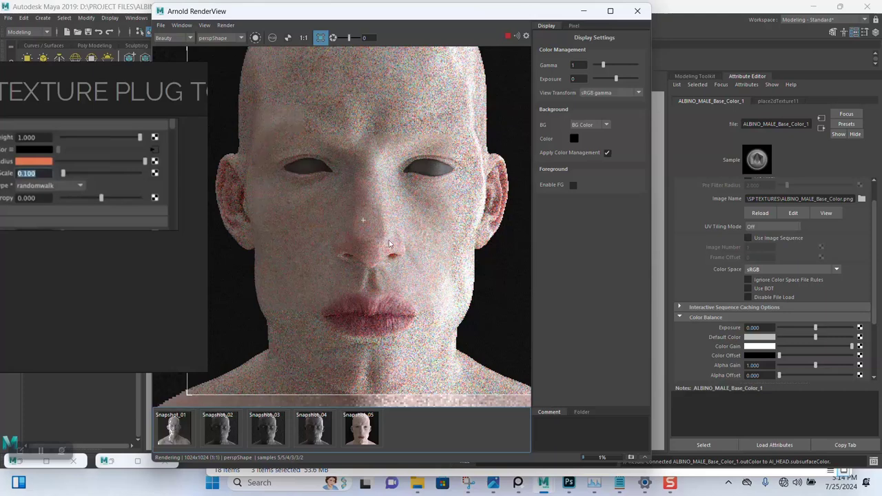
{"action": "scroll", "coordinate": [403, 259], "scroll_direction": "up", "scroll_amount": 1}
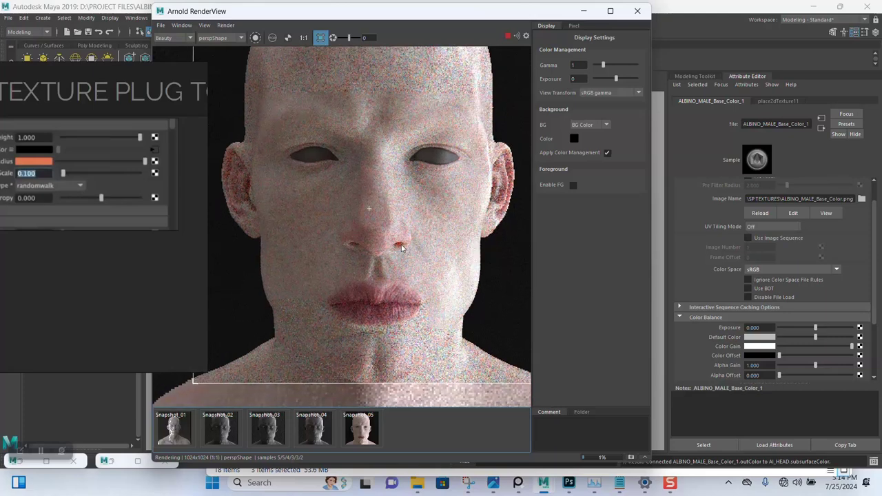
{"action": "scroll", "coordinate": [394, 249], "scroll_direction": "up", "scroll_amount": 1}
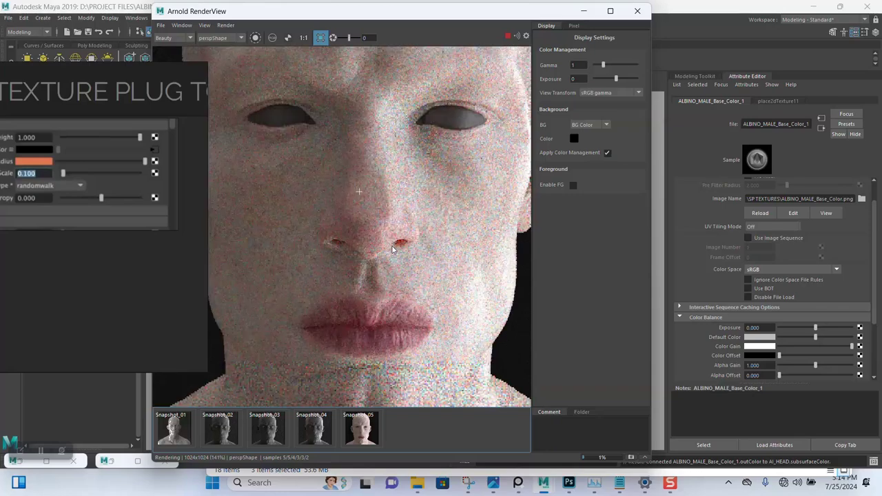
{"action": "scroll", "coordinate": [393, 249], "scroll_direction": "down", "scroll_amount": 3}
{"action": "scroll", "coordinate": [393, 249], "scroll_direction": "up", "scroll_amount": 2}
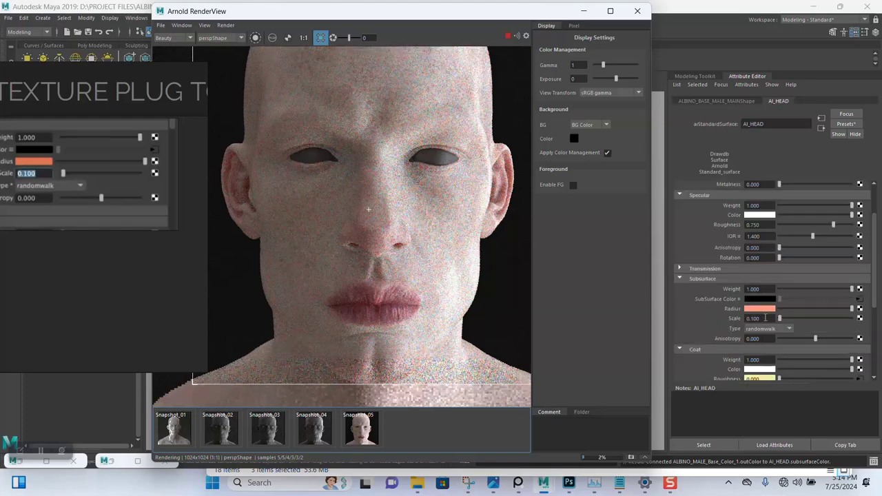
Change AI_HEAD's subsurface scale from 0.100 to 0.080
{"action": "left_click", "coordinate": [758, 318]}
{"action": "key", "text": "BackSpace"}
{"action": "key", "text": "BackSpace"}
{"action": "key", "text": "BackSpace"}
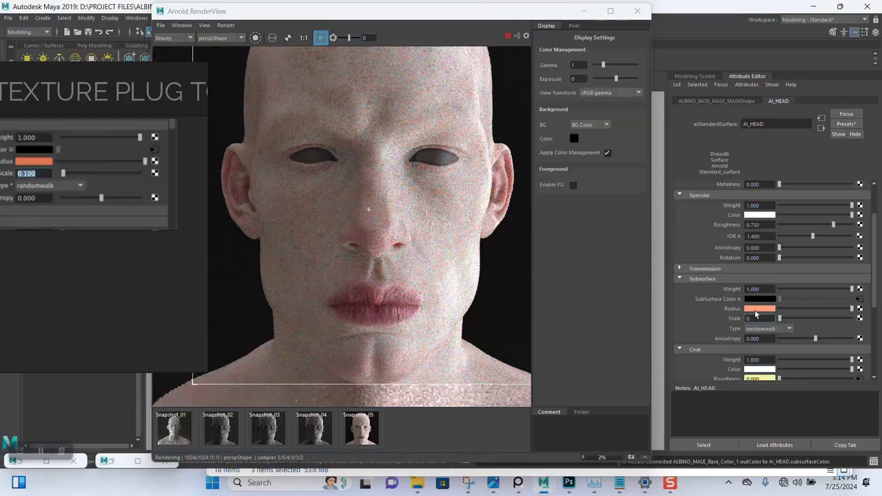
{"action": "type", "text": "00"}
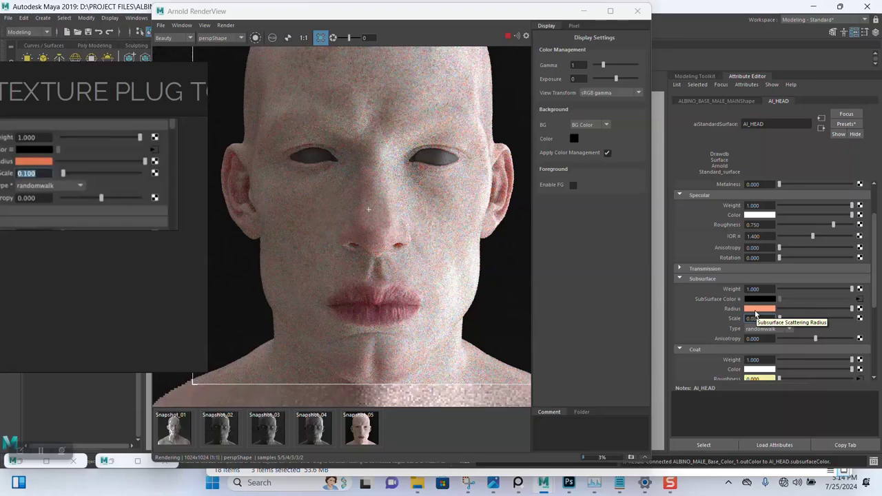
{"action": "type", "text": "8"}
{"action": "key", "text": "Return"}
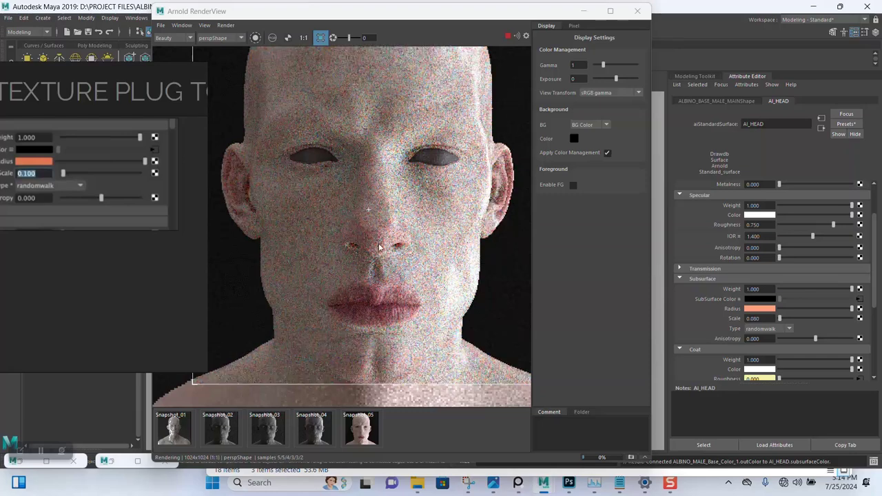
{"action": "scroll", "coordinate": [378, 246], "scroll_direction": "down", "scroll_amount": 1}
{"action": "scroll", "coordinate": [378, 246], "scroll_direction": "down", "scroll_amount": 1}
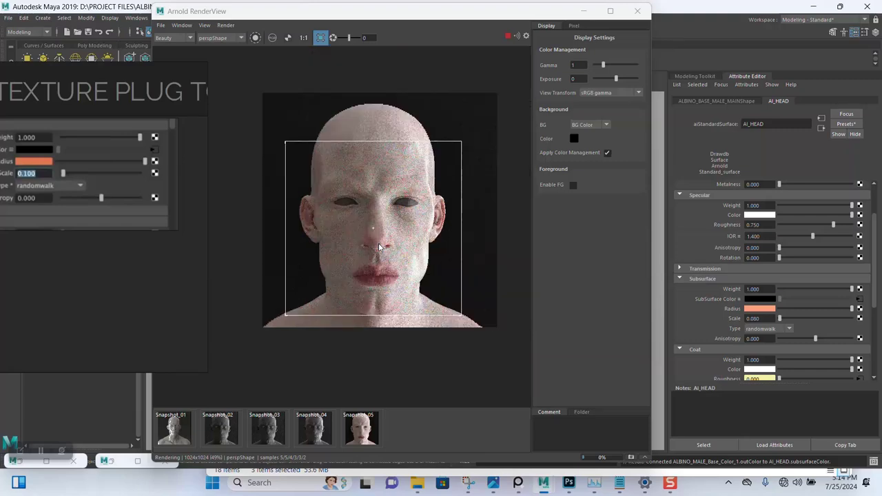
{"action": "scroll", "coordinate": [378, 247], "scroll_direction": "up", "scroll_amount": 2}
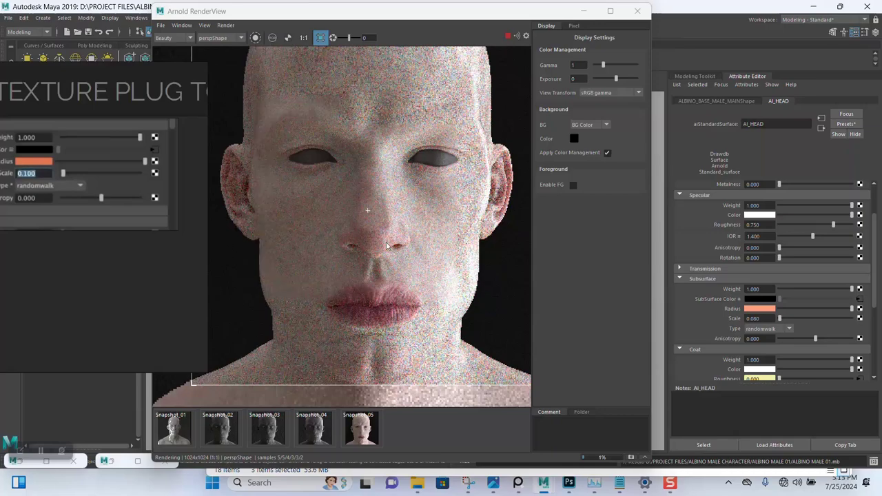
Enter 0.05 as AI_HEAD's subsurface scale and watch RenderView restart
{"action": "scroll", "coordinate": [377, 243], "scroll_direction": "up", "scroll_amount": 2}
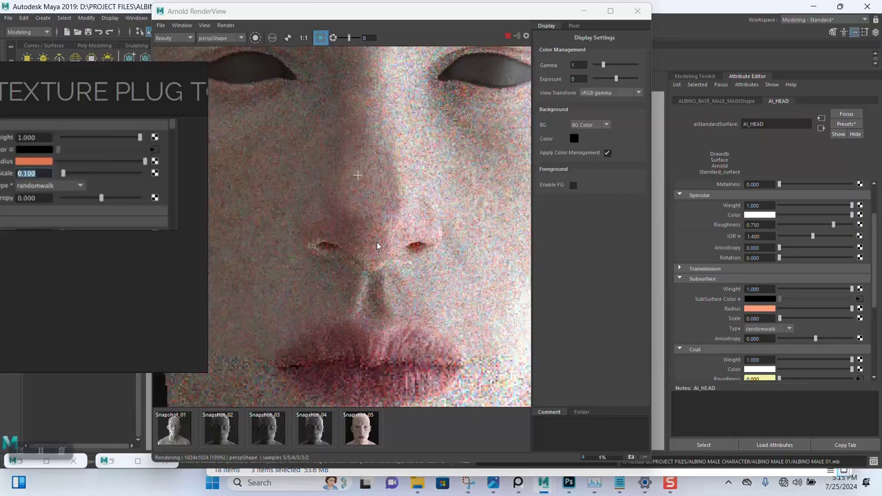
{"action": "scroll", "coordinate": [376, 243], "scroll_direction": "down", "scroll_amount": 3}
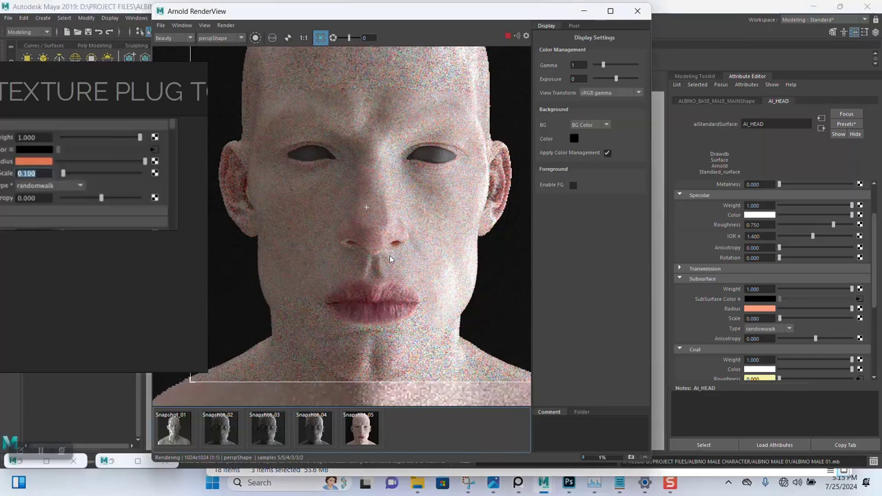
{"action": "left_click", "coordinate": [764, 319]}
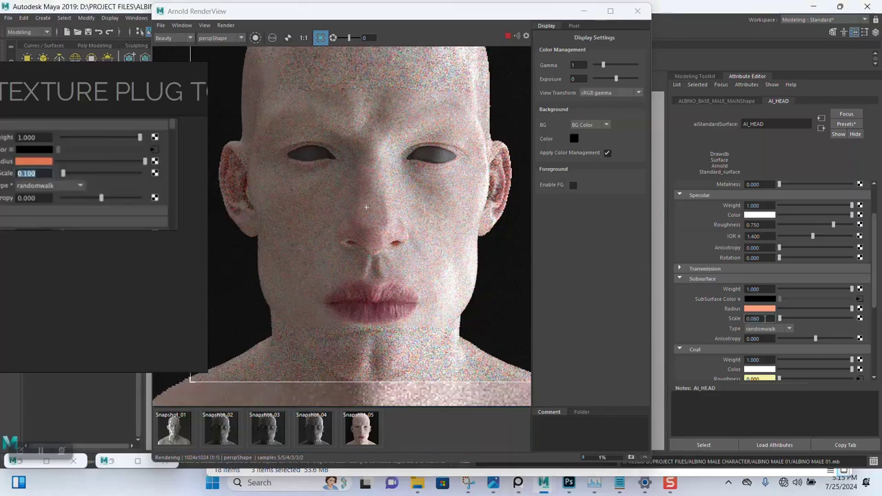
{"action": "type", "text": "0.0"}
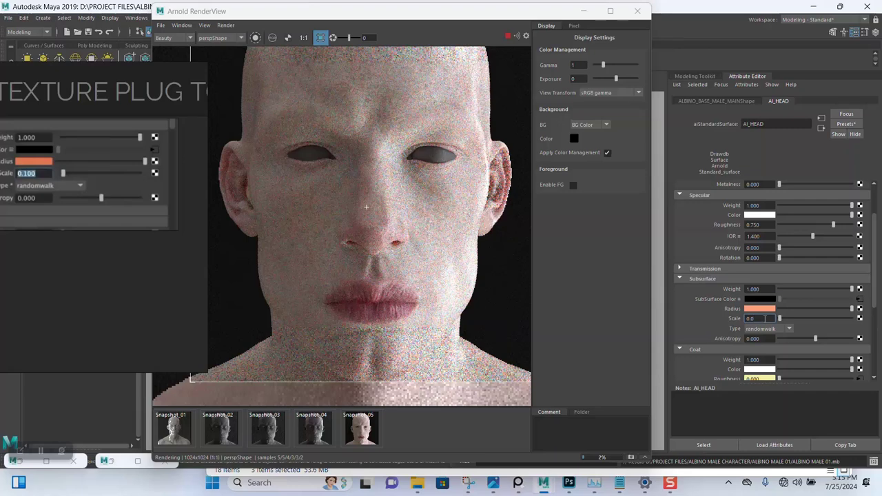
{"action": "type", "text": "5"}
{"action": "key", "text": "Return"}
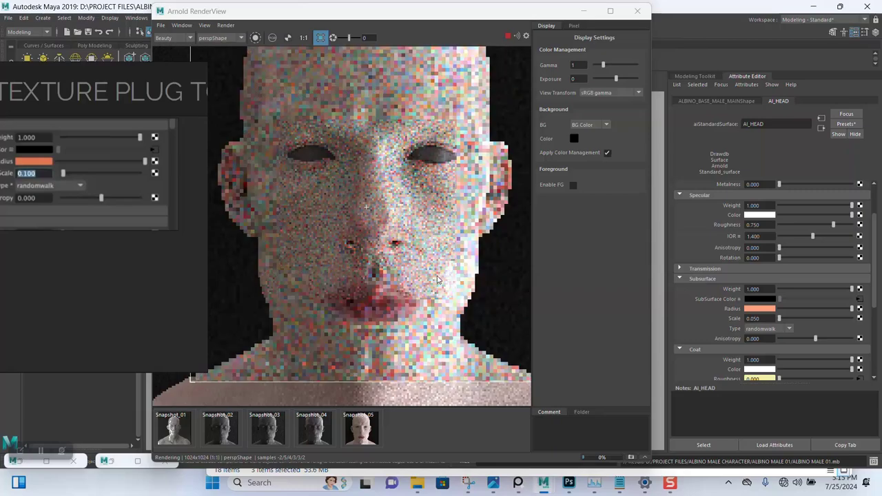
{"action": "scroll", "coordinate": [437, 279], "scroll_direction": "down", "scroll_amount": 2}
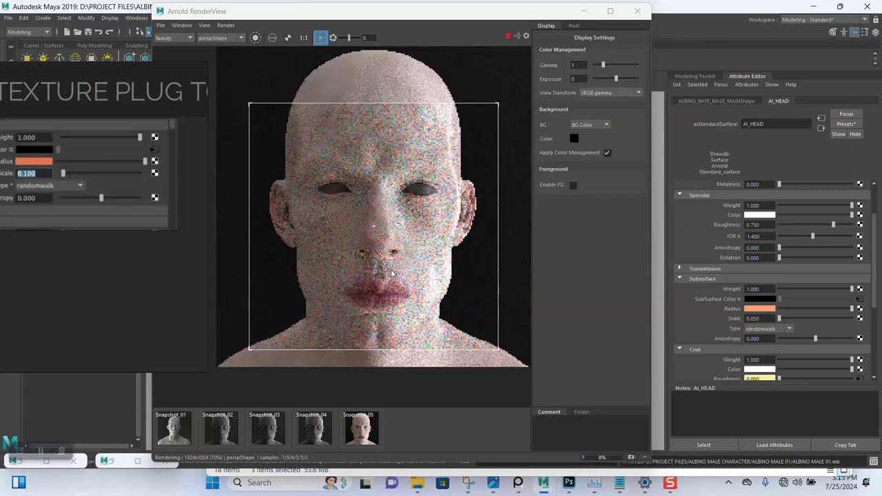